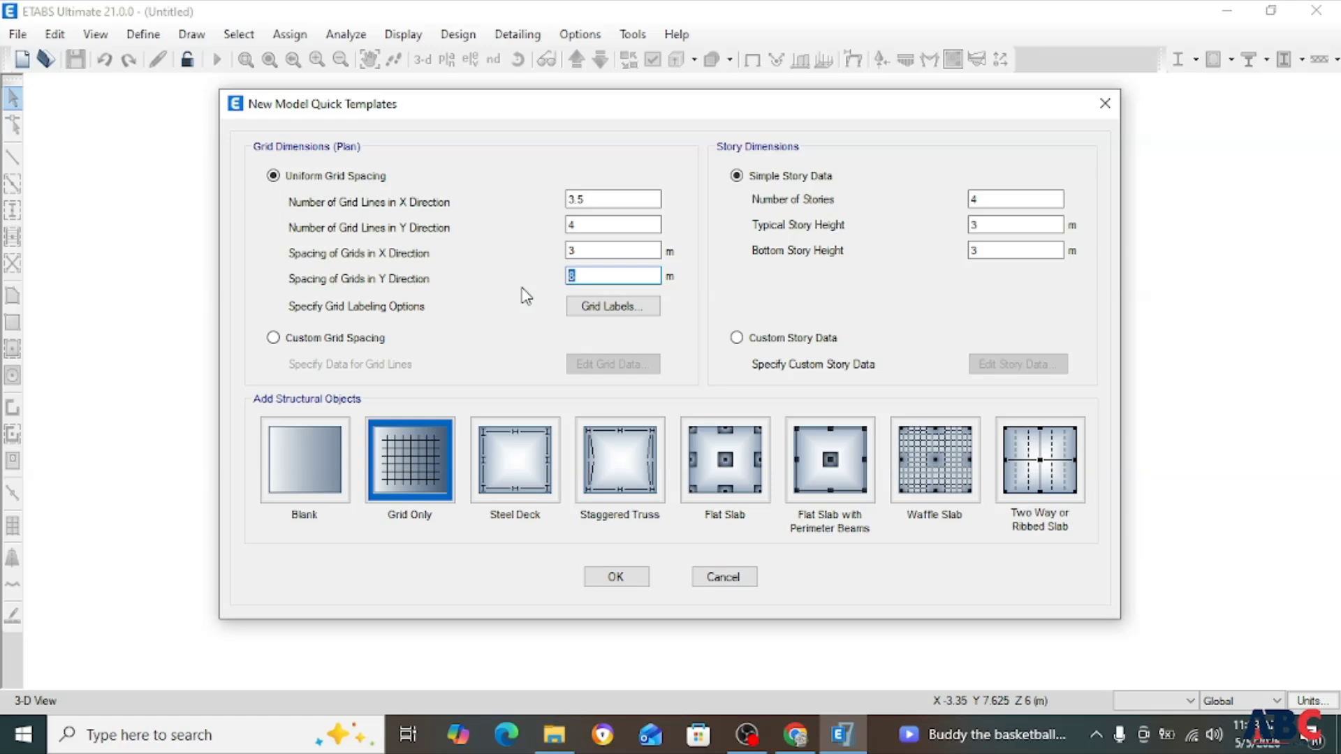
# Create a grid-only model with two stories, 3 m grid spacing in X and 2 m in Y.
pyautogui.moveTo(1041, 192); pyautogui.dragTo(962, 199)
pyautogui.click(644, 581)
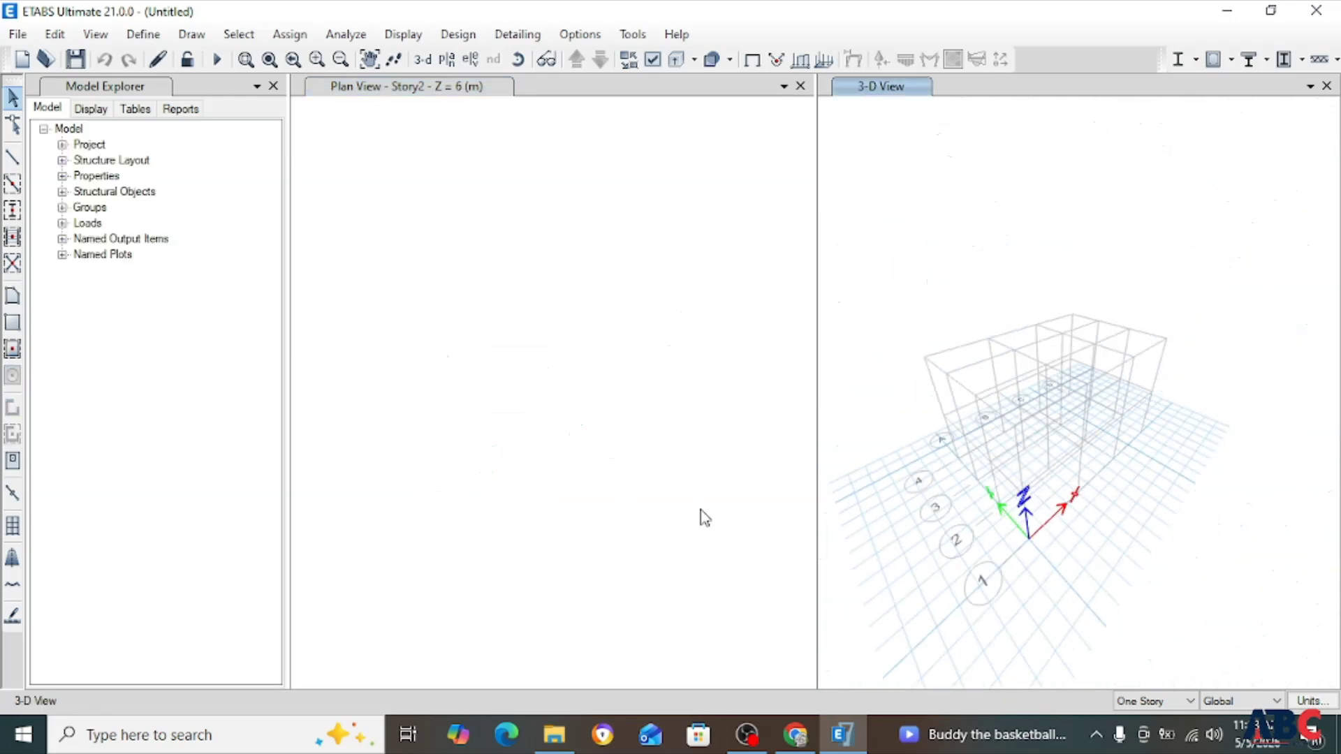
pyautogui.scroll(-4, 500, 454)
pyautogui.scroll(5, 622, 436)
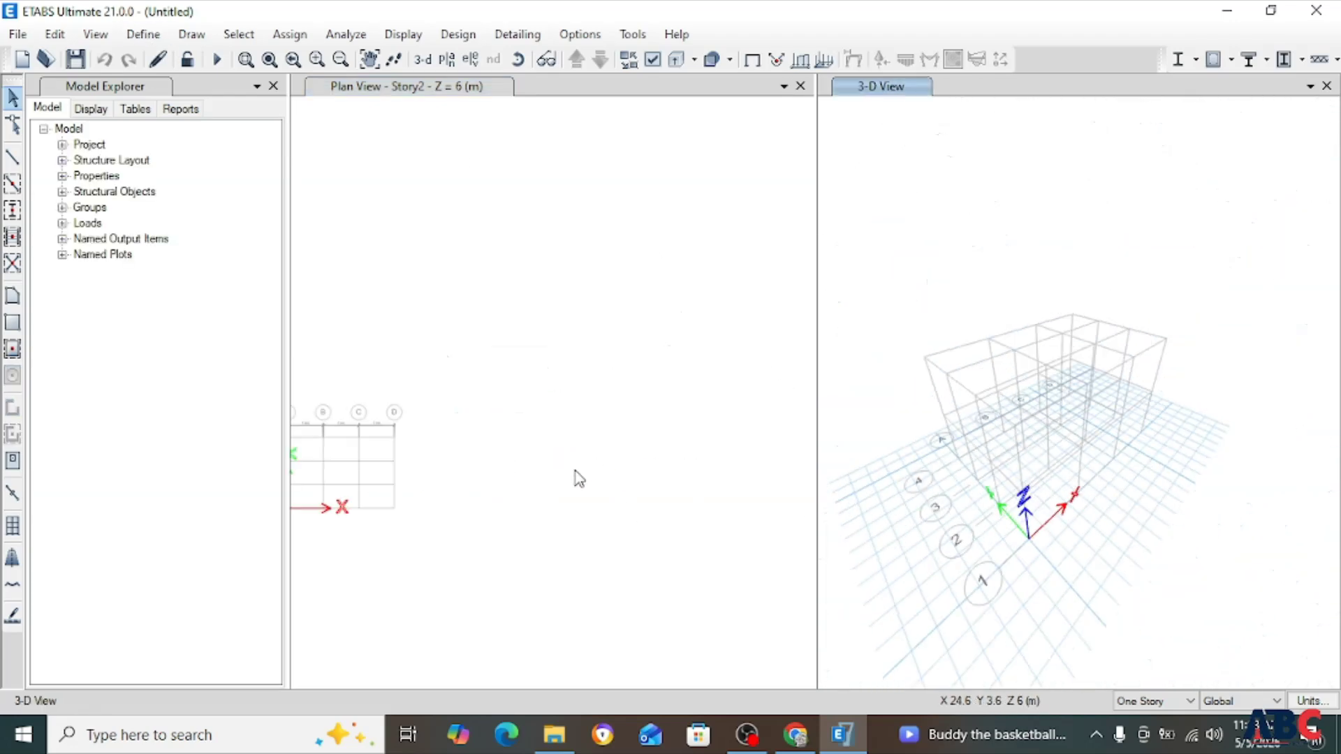
pyautogui.moveTo(561, 475); pyautogui.dragTo(674, 449, button='middle')
pyautogui.scroll(6, 556, 461)
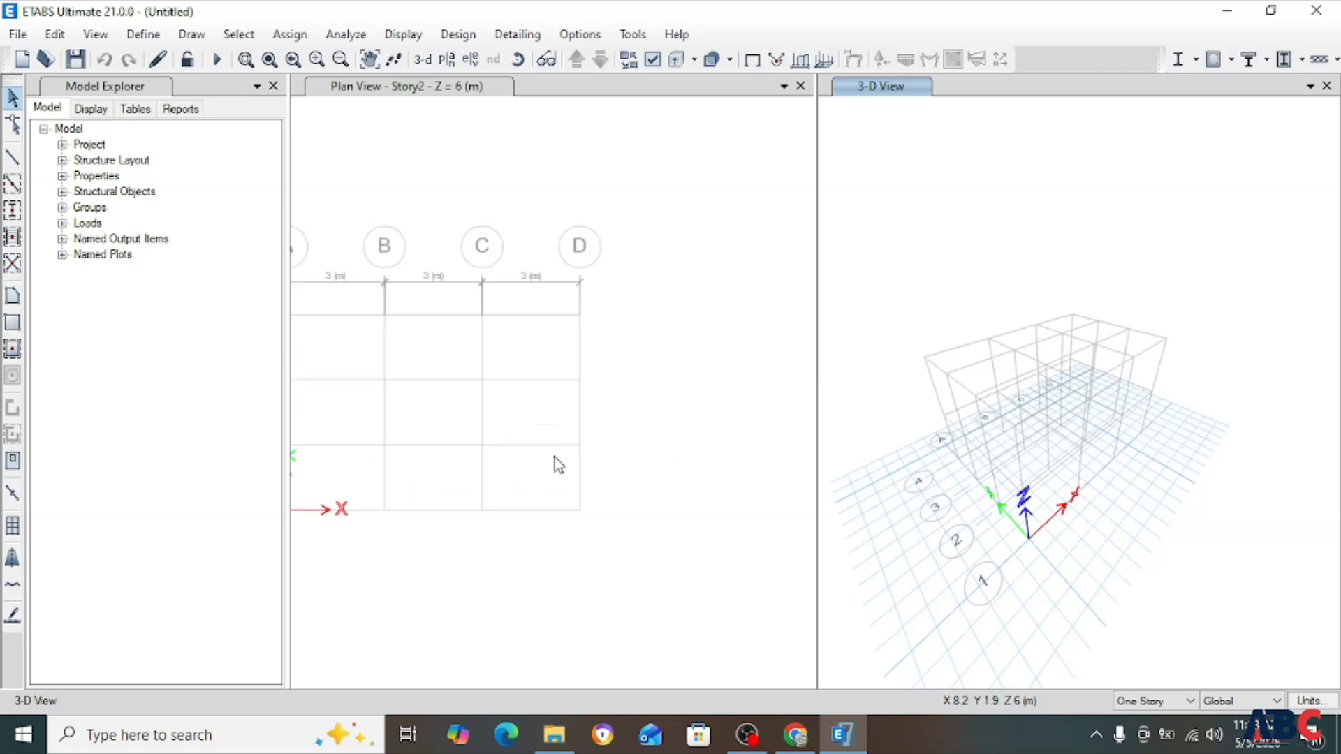
pyautogui.moveTo(570, 465); pyautogui.dragTo(694, 515, button='middle')
pyautogui.scroll(-4, 610, 467)
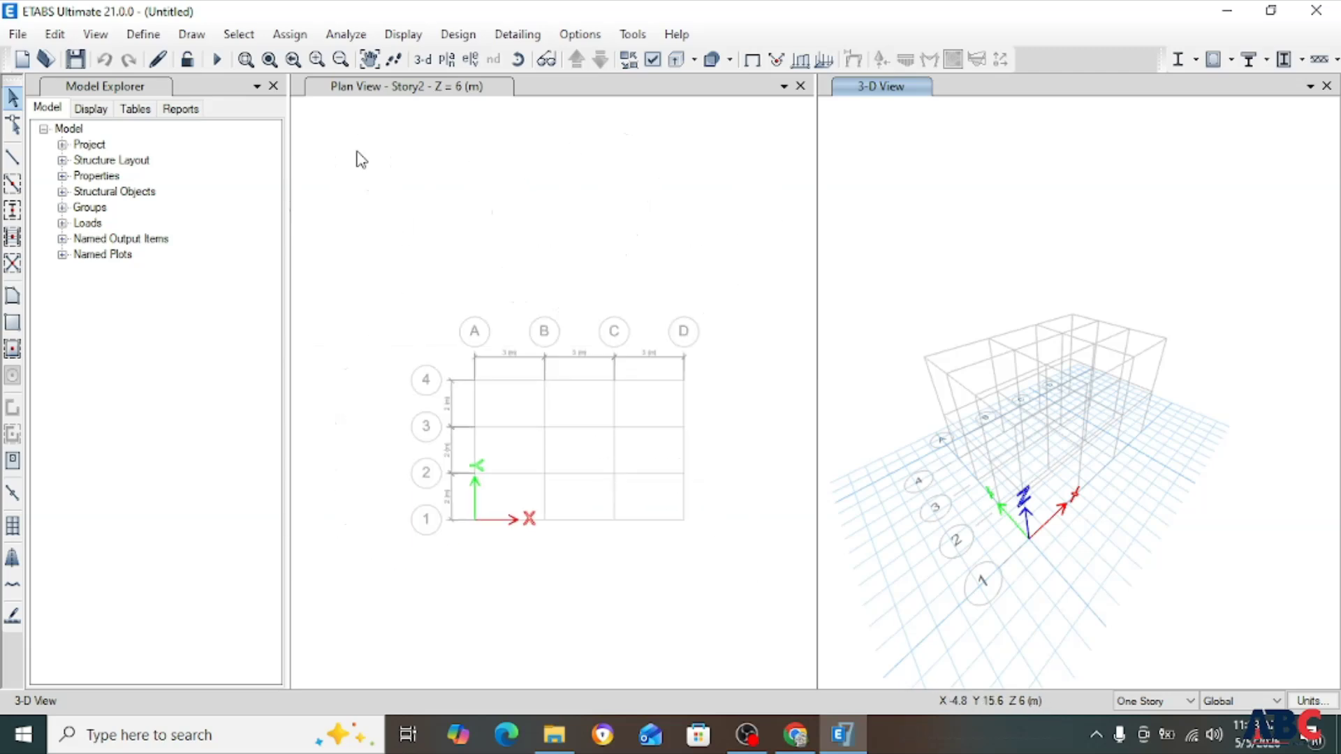
# Open the frame section definitions and look through the predefined beam and column sections.
pyautogui.click(145, 35)
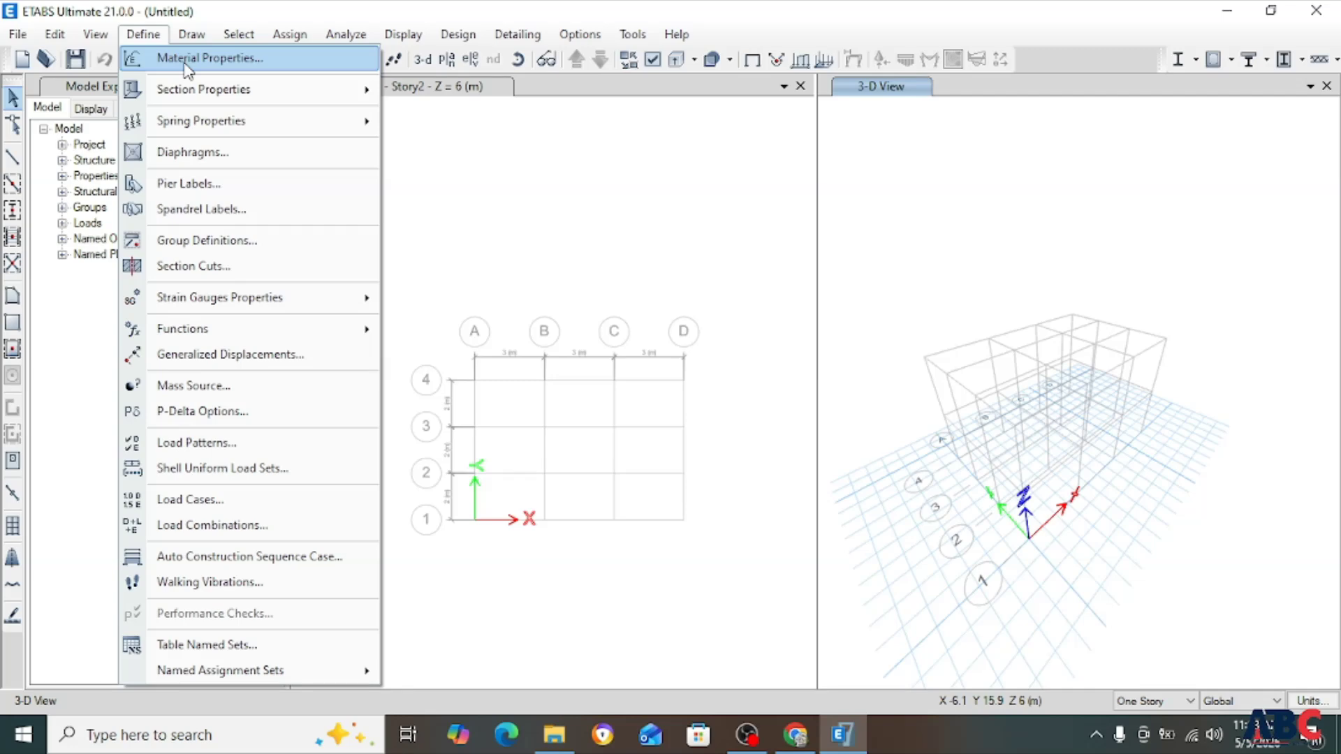
pyautogui.moveTo(230, 98)
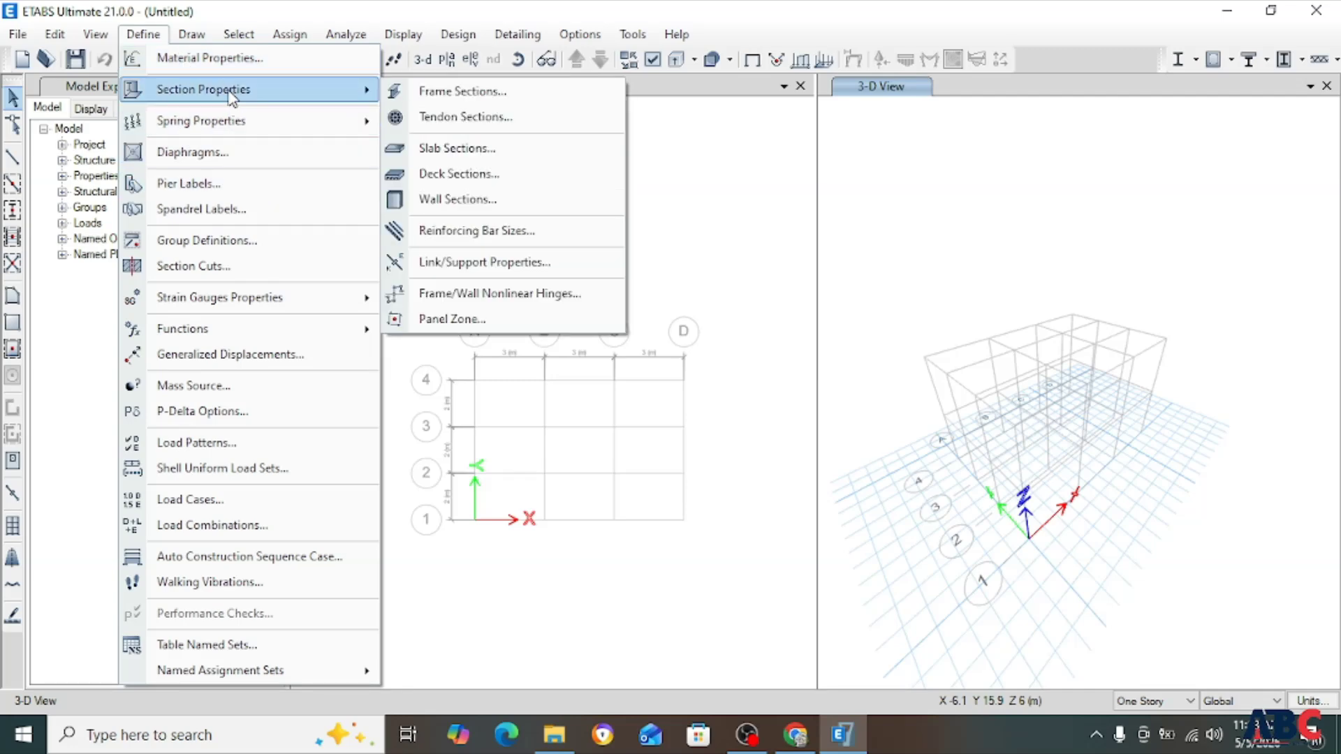
pyautogui.click(460, 91)
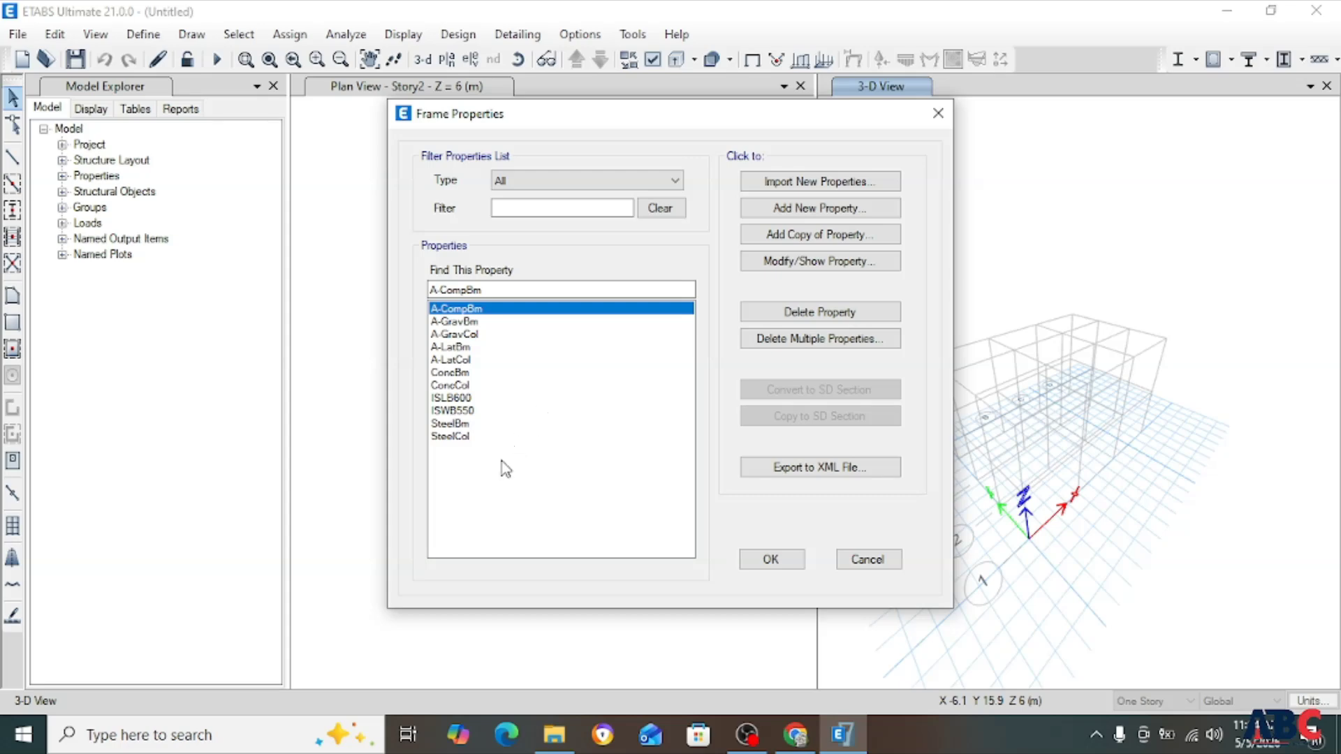
pyautogui.click(486, 437)
pyautogui.click(454, 309)
pyautogui.click(461, 437)
pyautogui.click(468, 311)
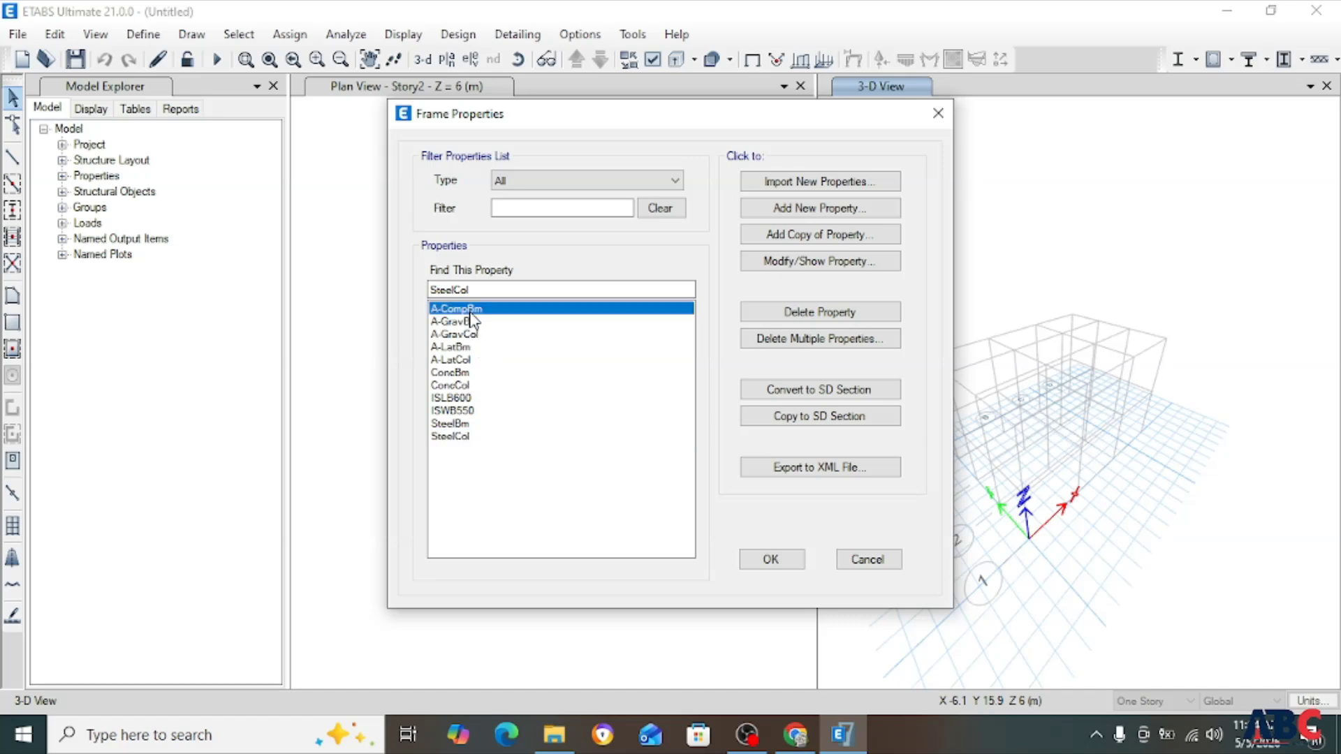
pyautogui.click(460, 398)
pyautogui.click(460, 410)
pyautogui.click(457, 424)
pyautogui.click(458, 397)
pyautogui.click(460, 410)
pyautogui.click(460, 436)
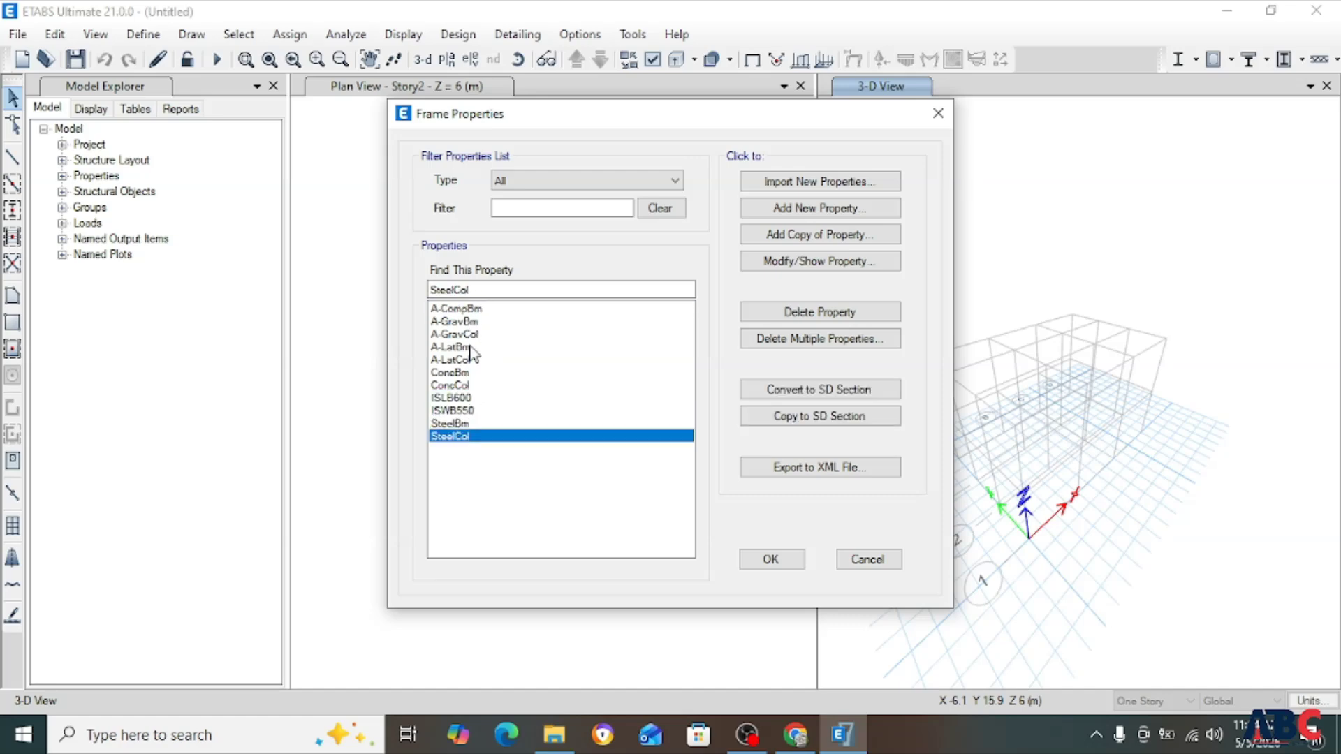
pyautogui.click(469, 320)
pyautogui.click(469, 308)
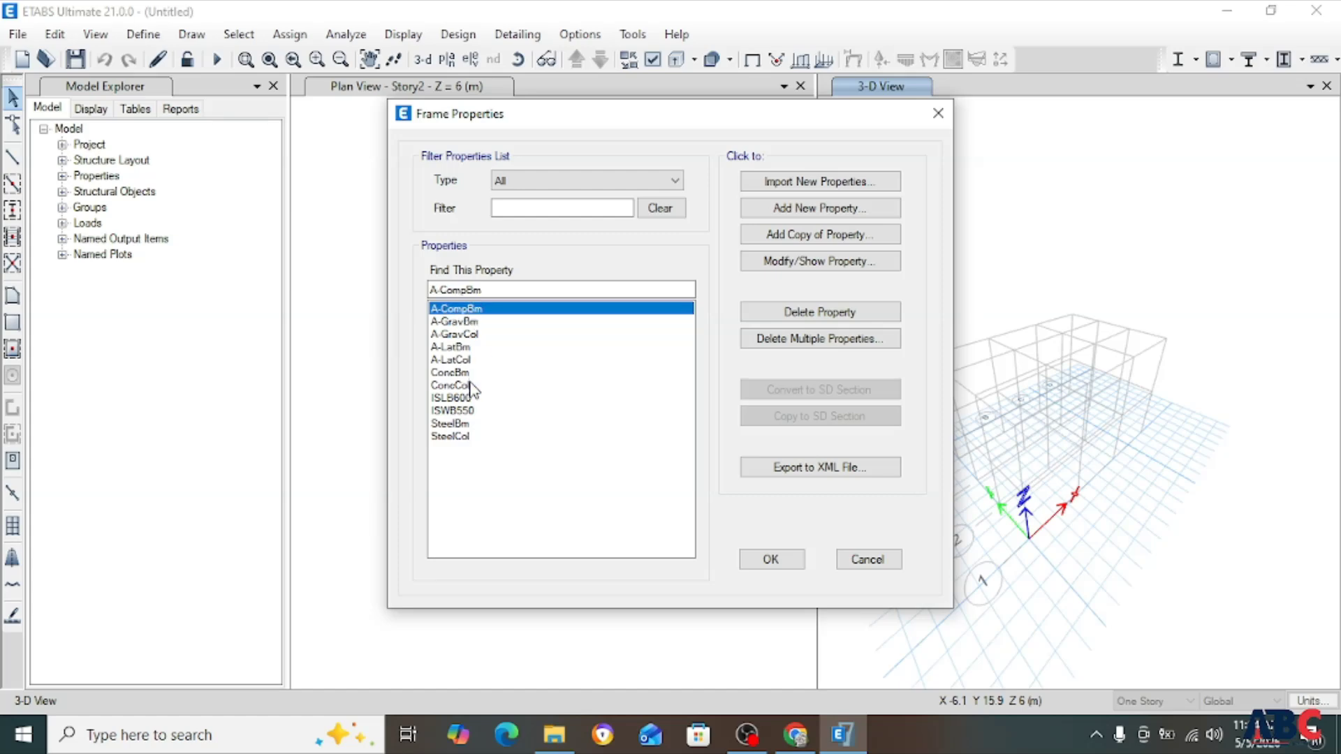
pyautogui.click(462, 385)
pyautogui.click(458, 311)
pyautogui.click(458, 423)
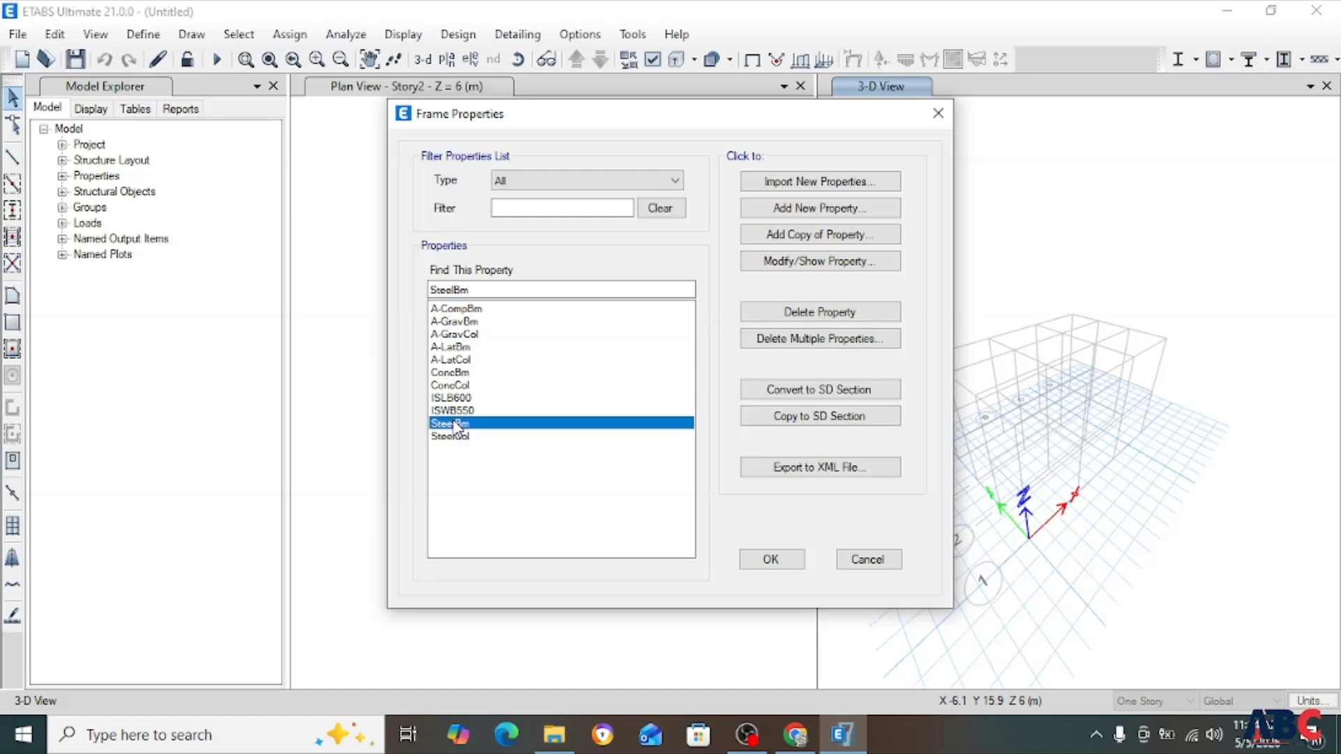
pyautogui.click(446, 308)
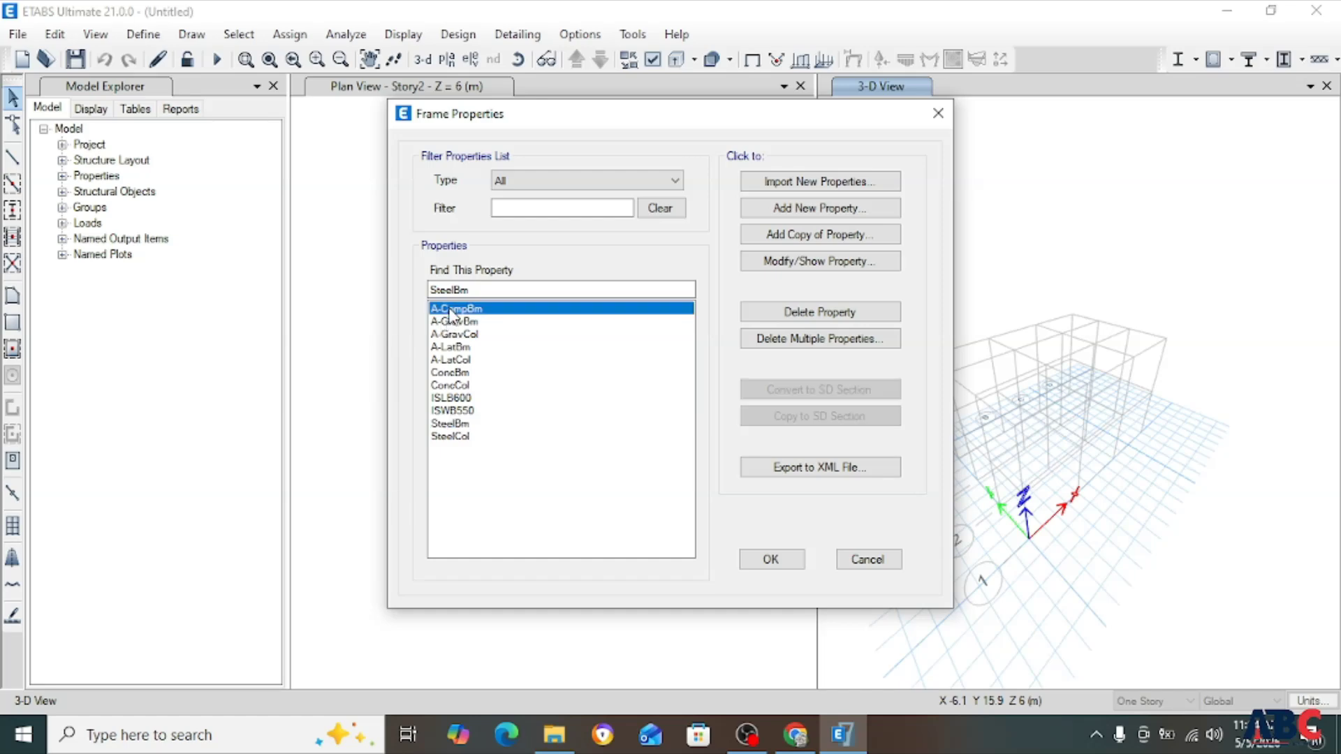
# Delete the frame sections A-CompBm through SteelCol together, keeping only ISLB600 and ISWB550.
pyautogui.click(779, 339)
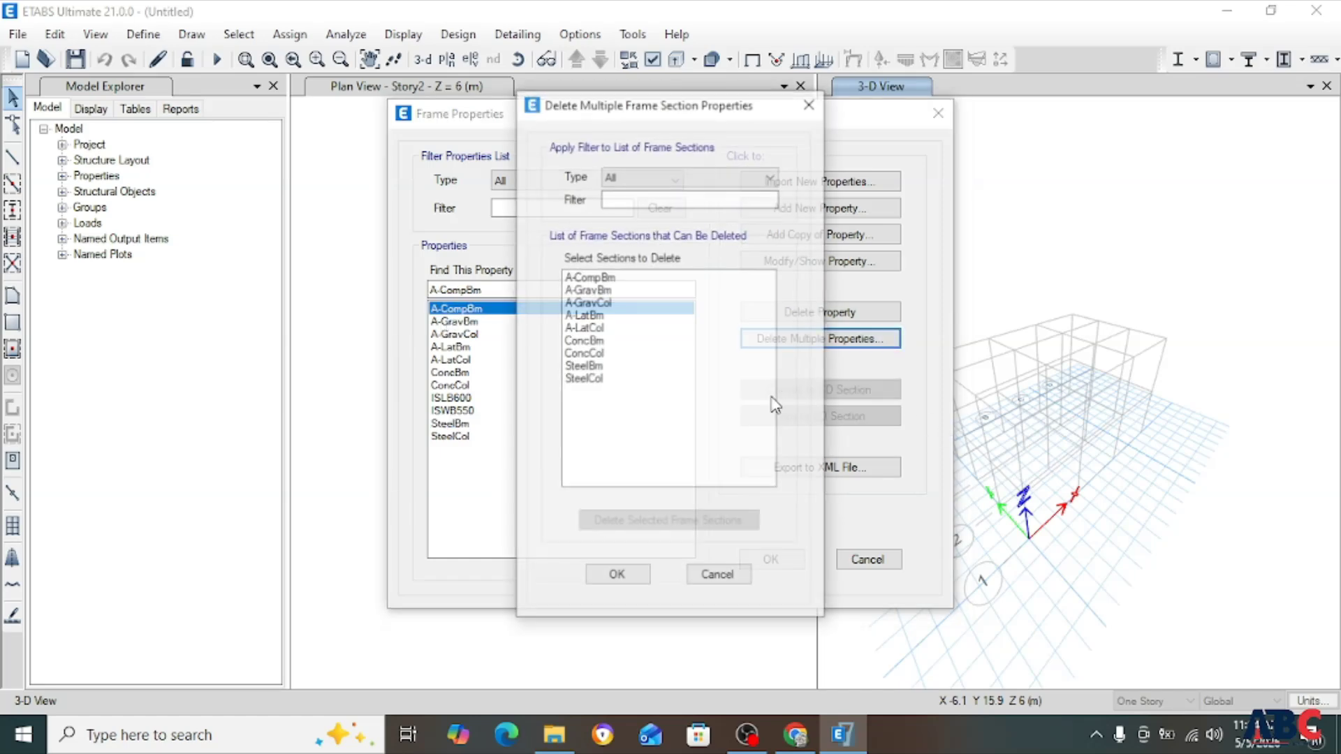
pyautogui.click(600, 278)
pyautogui.keyDown('shift'); pyautogui.click(587, 381); pyautogui.keyUp('shift')
pyautogui.click(651, 525)
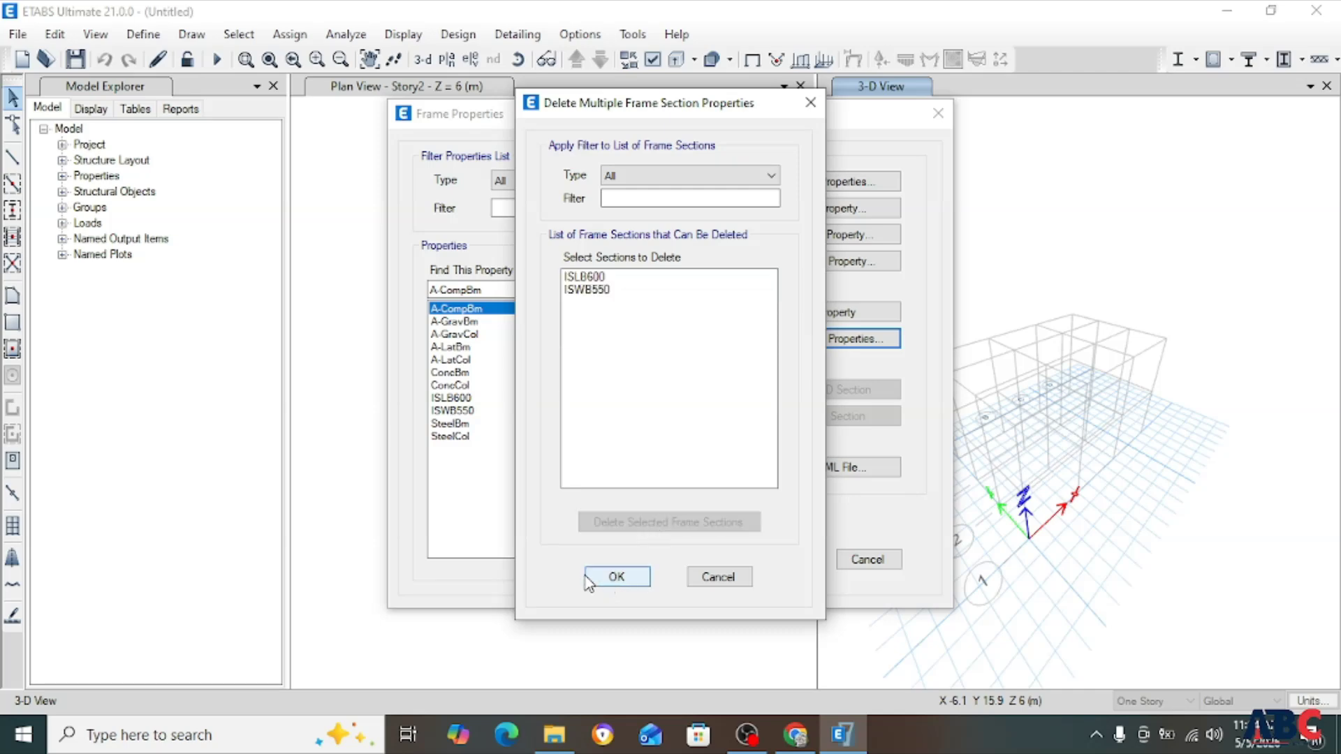
pyautogui.click(615, 577)
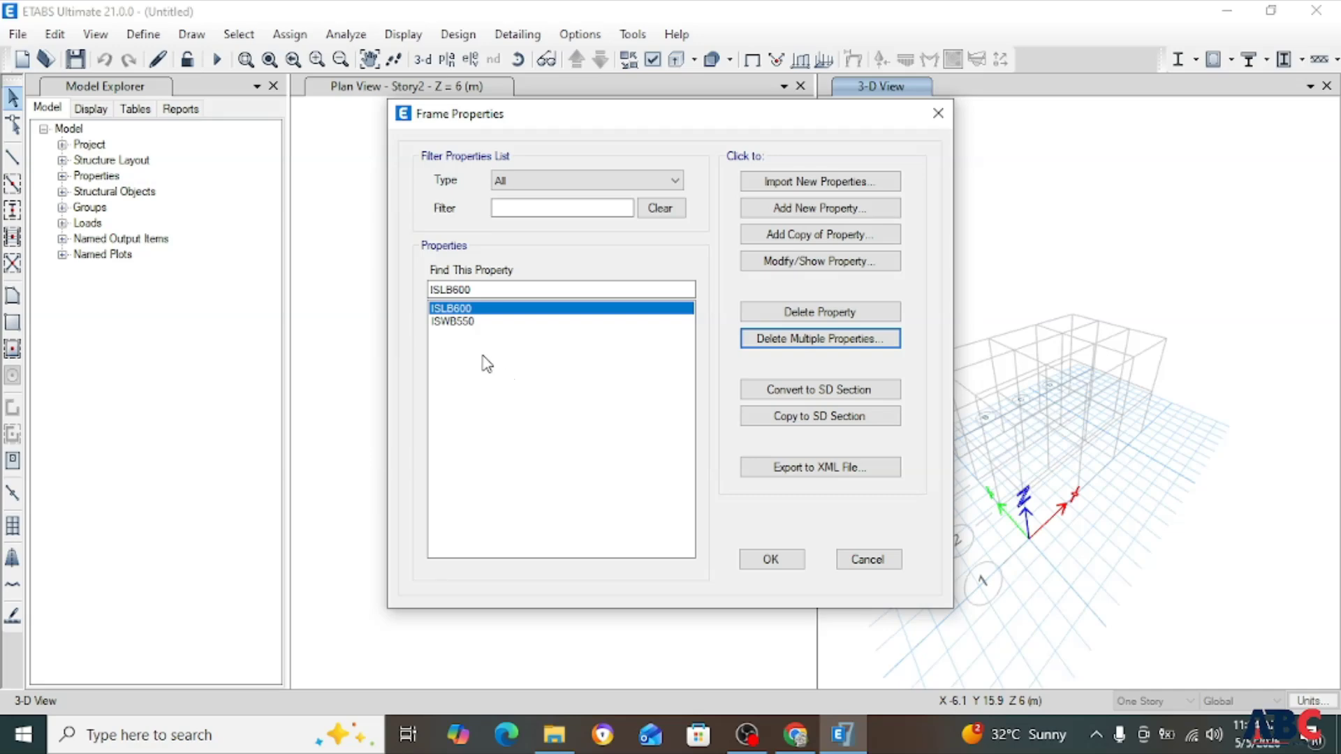
pyautogui.click(823, 213)
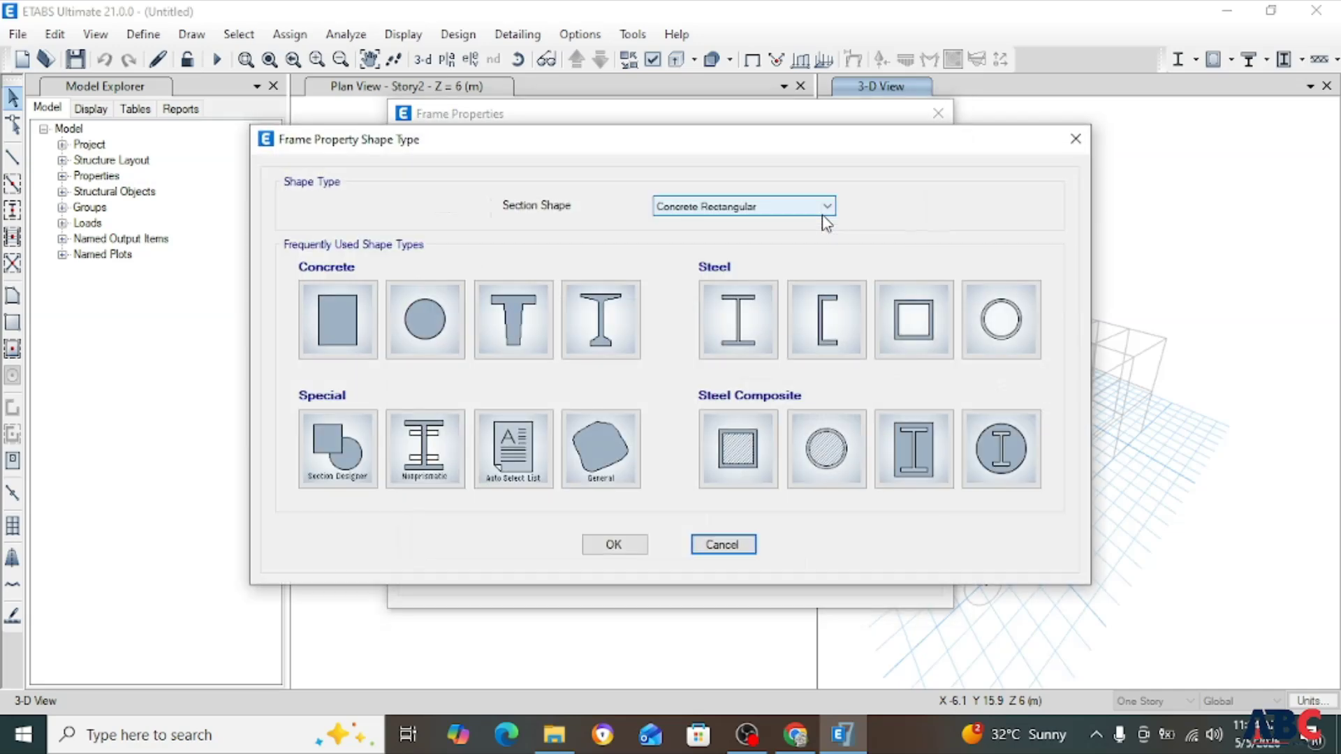
pyautogui.click(307, 323)
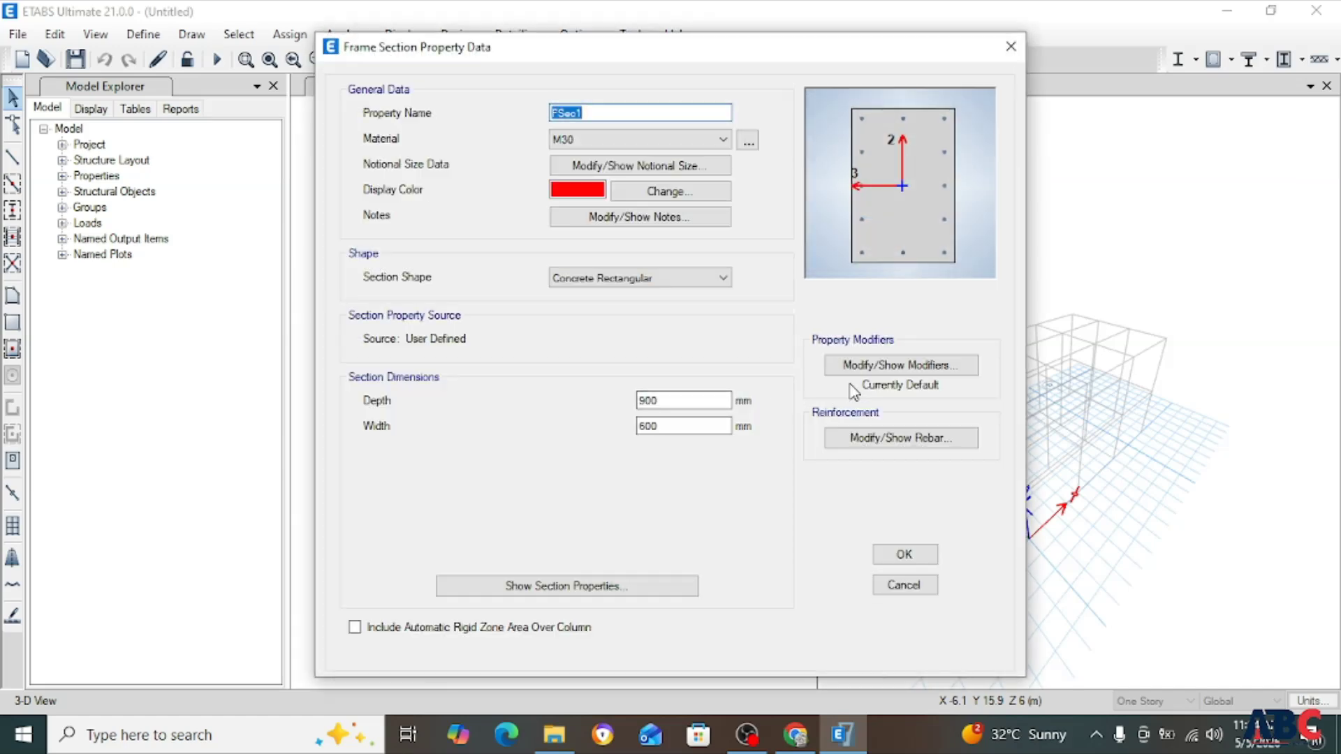
pyautogui.write('c')
pyautogui.moveTo(667, 402); pyautogui.dragTo(598, 422)
pyautogui.write('23')
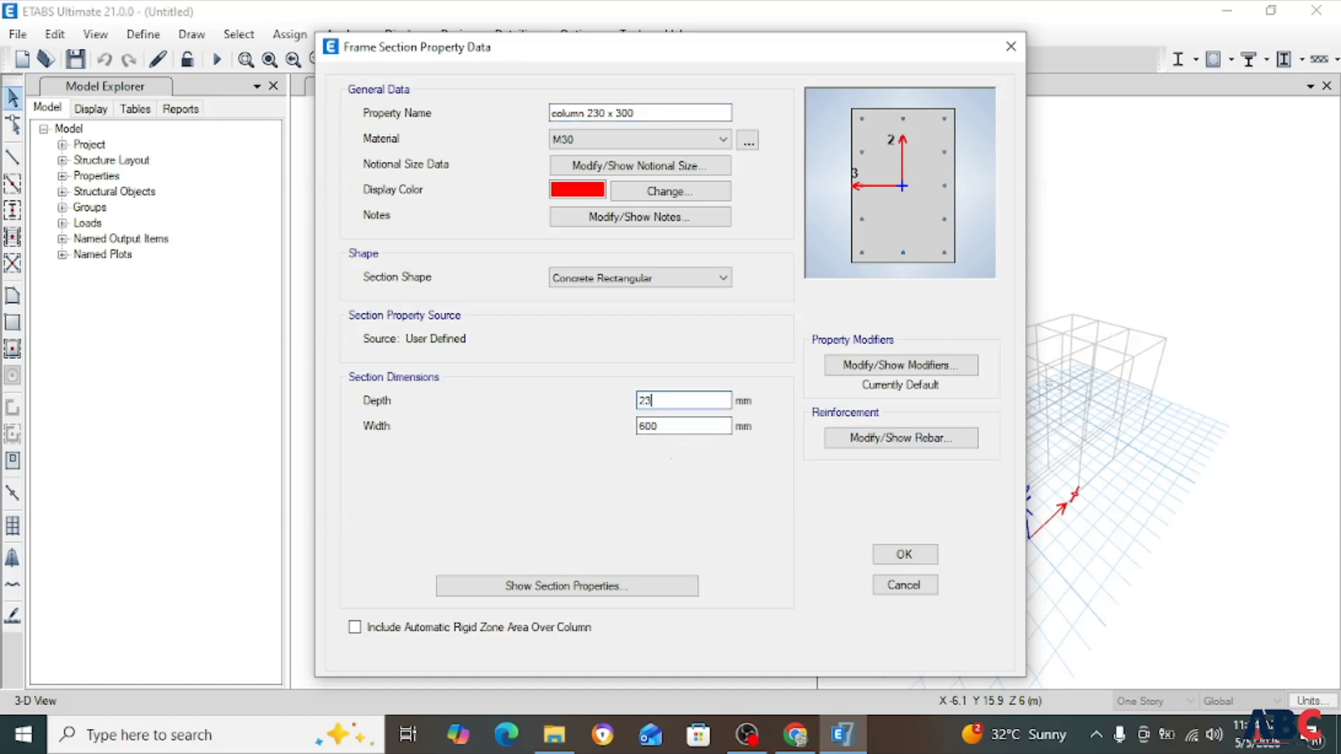
pyautogui.write('0')
pyautogui.moveTo(657, 427); pyautogui.dragTo(442, 454)
pyautogui.write('3')
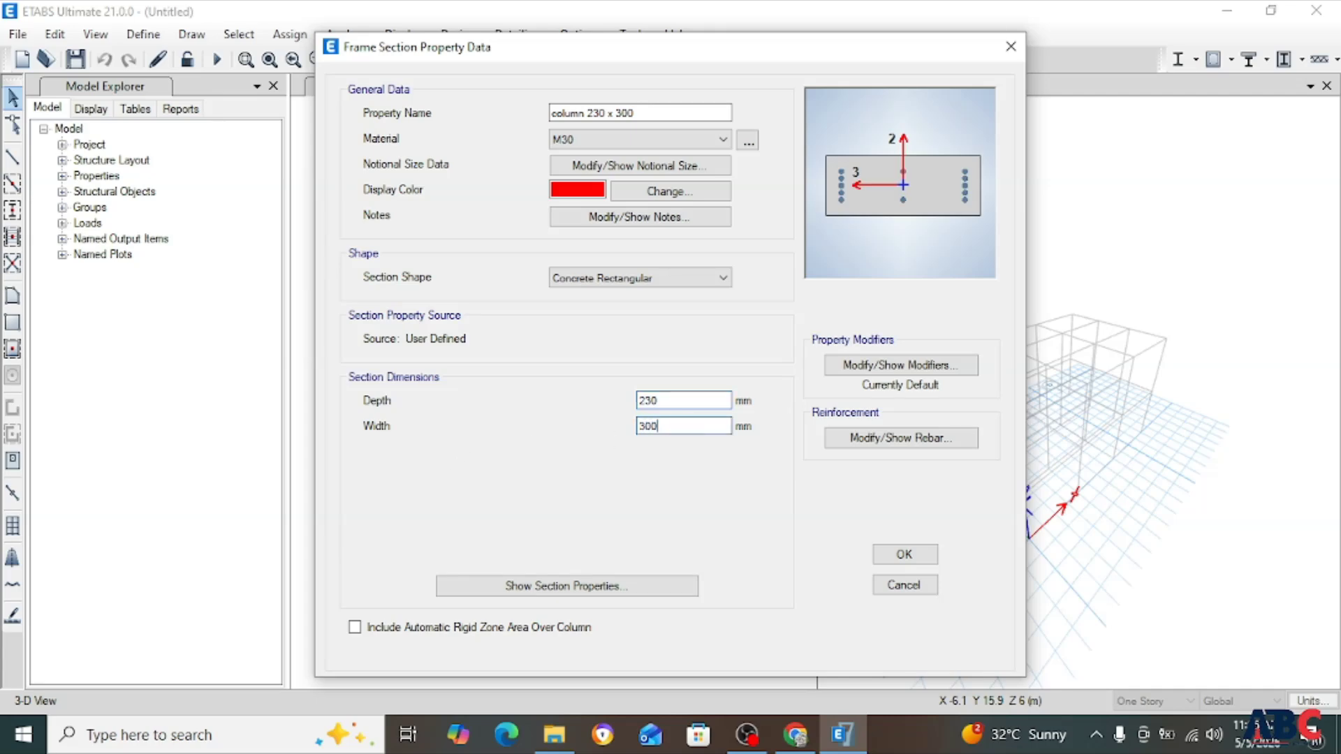
pyautogui.click(647, 143)
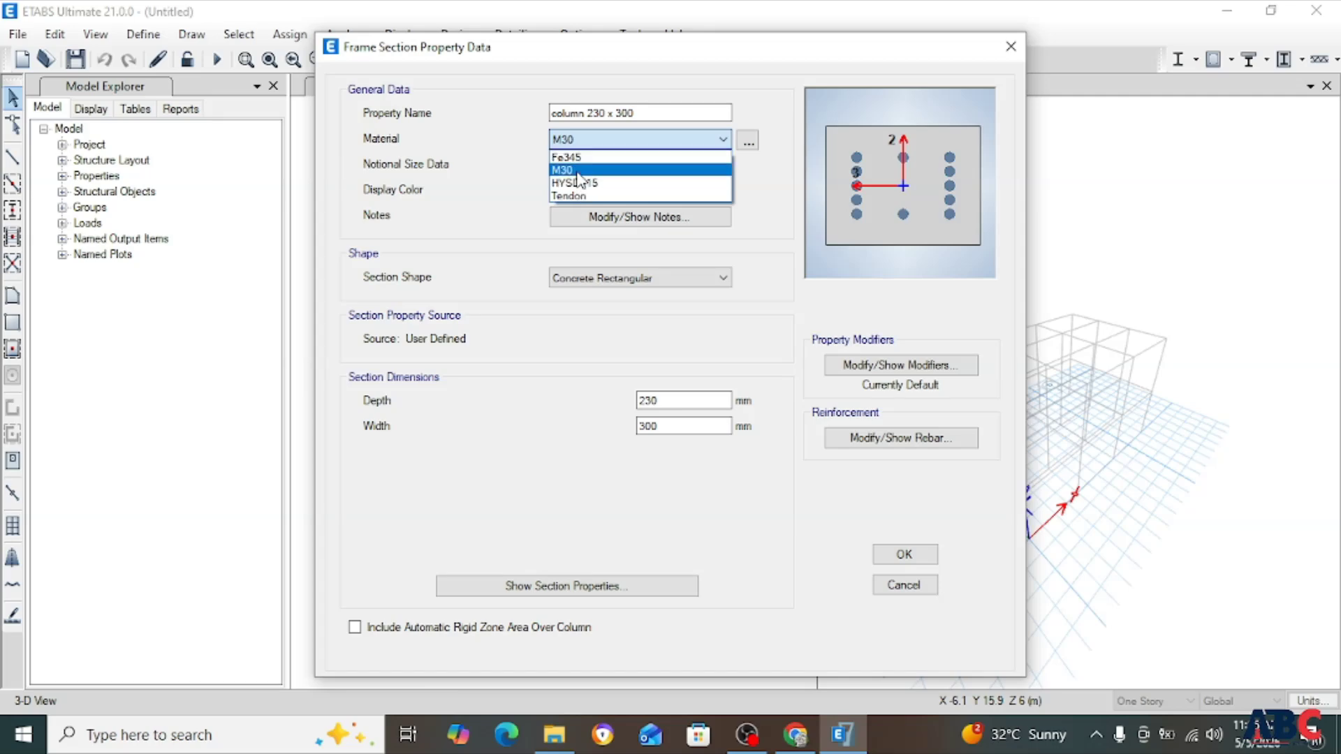
pyautogui.click(689, 146)
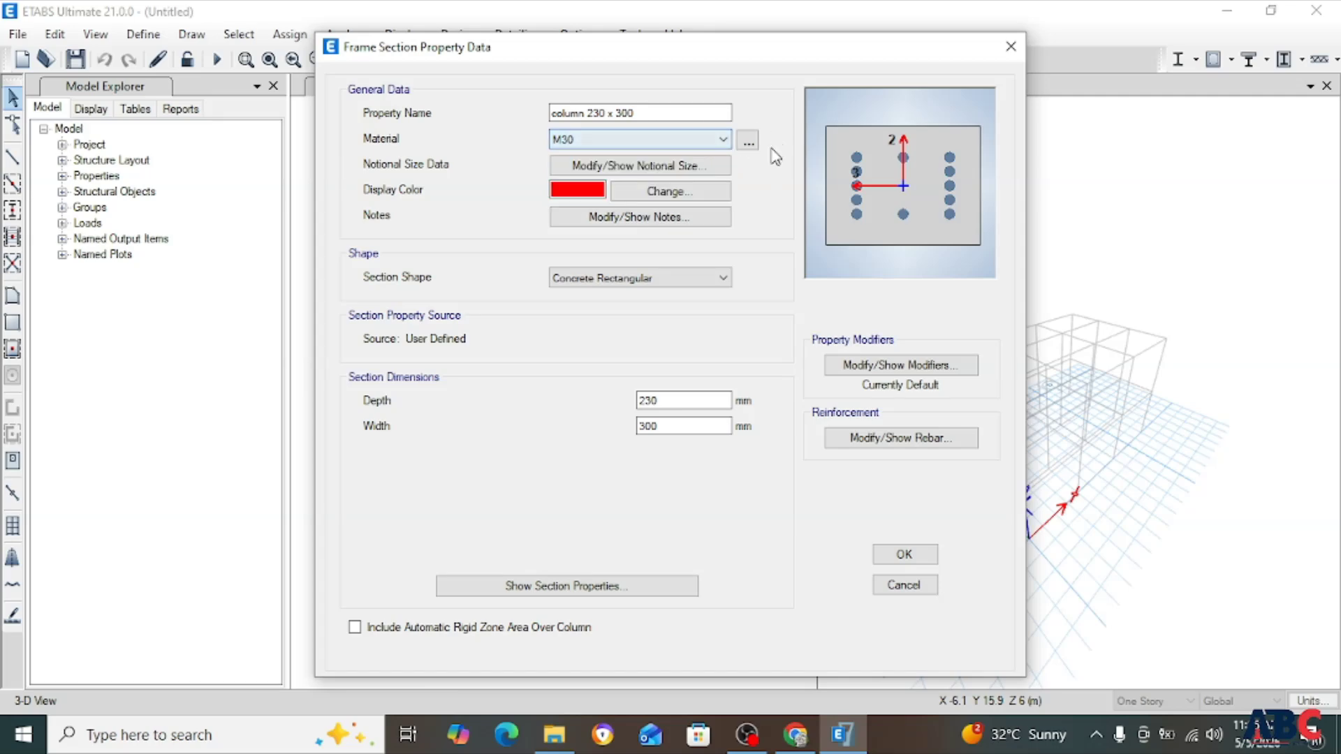
pyautogui.click(698, 146)
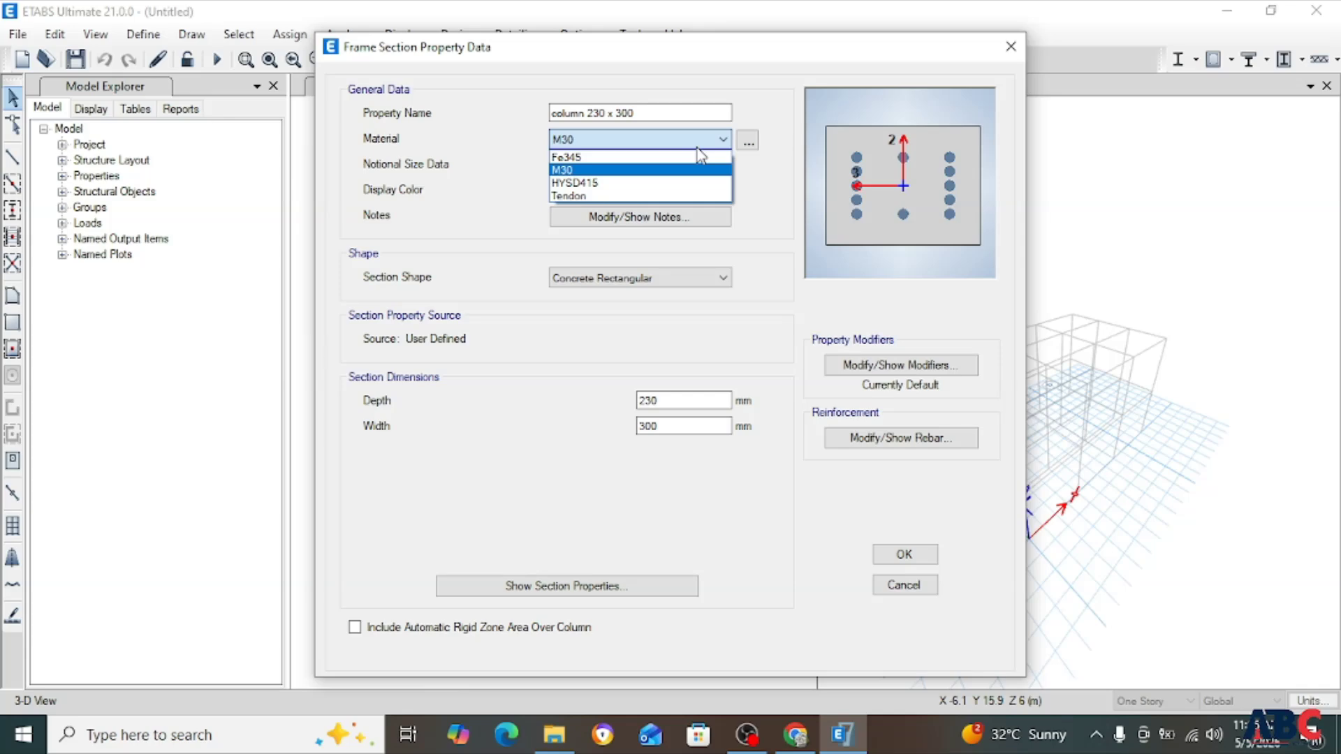
pyautogui.click(691, 143)
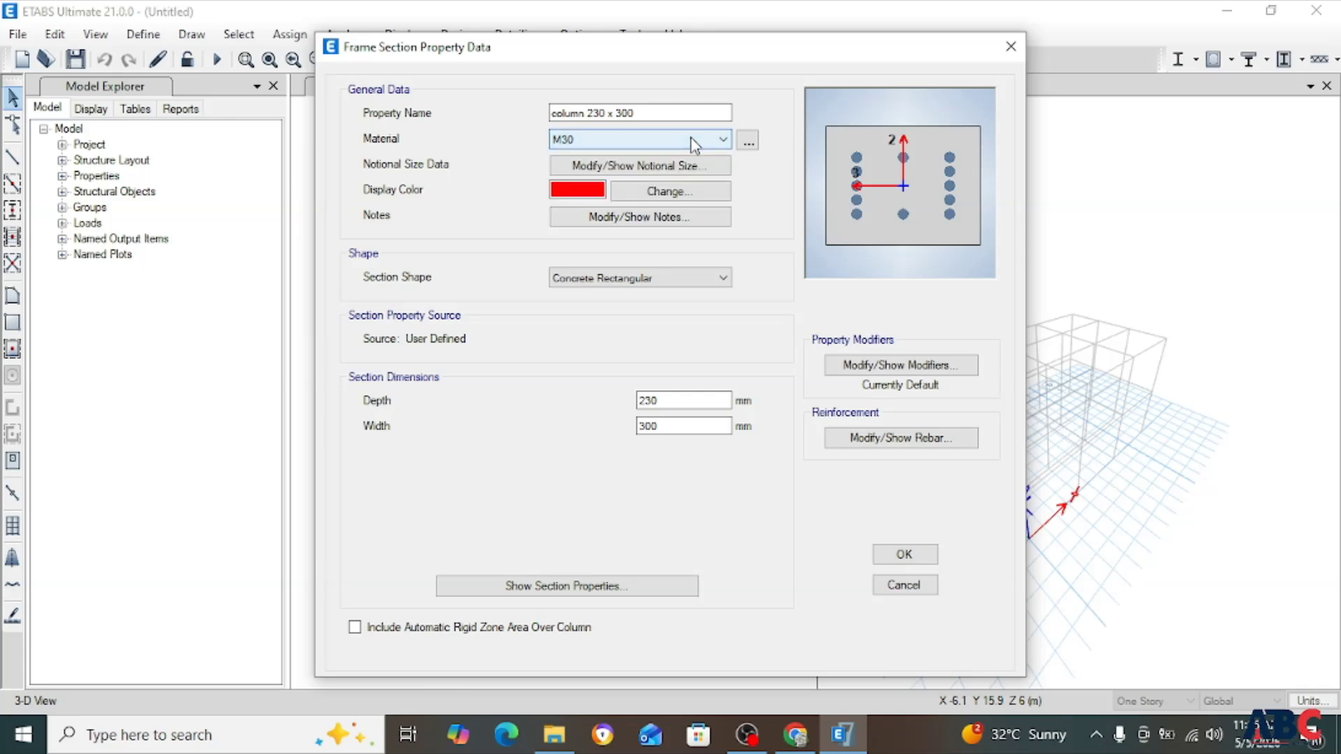
pyautogui.click(1011, 48)
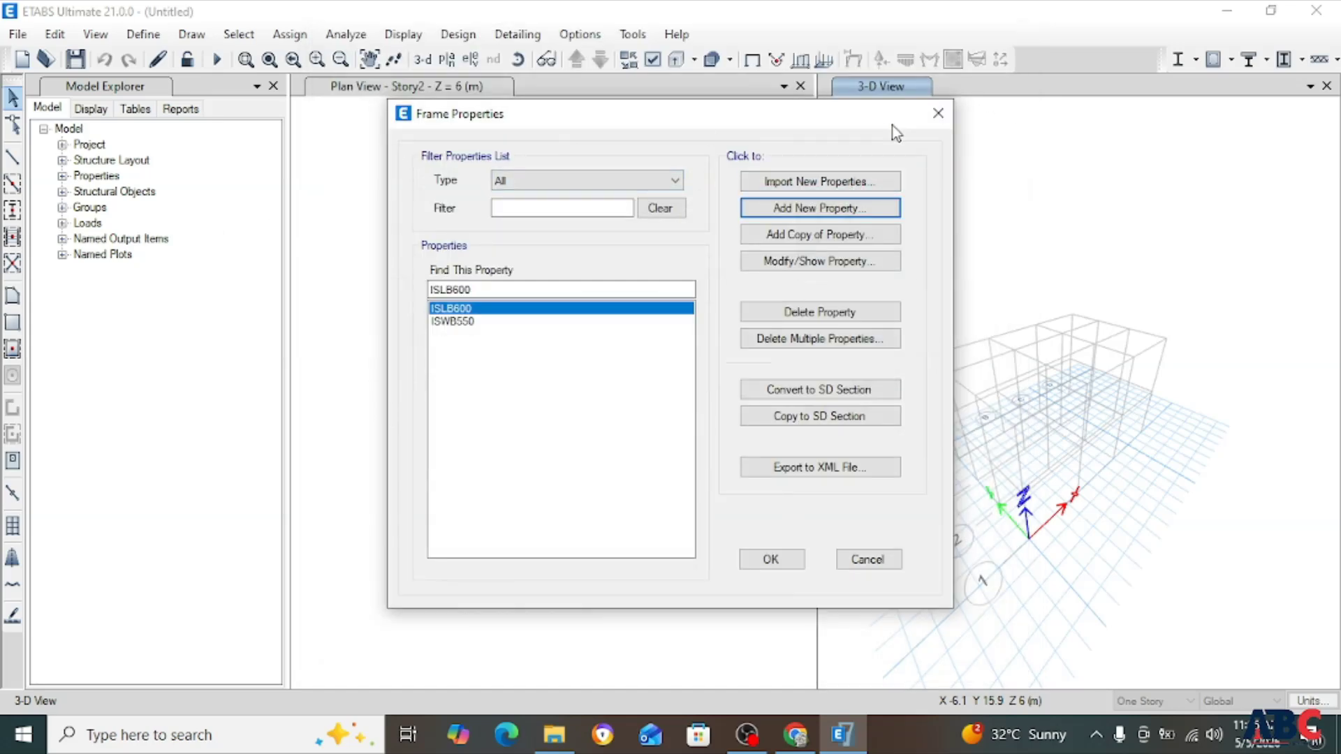
pyautogui.click(937, 114)
# Add a new material for region India with type Concrete, Indian standard and grade M20.
pyautogui.click(166, 35)
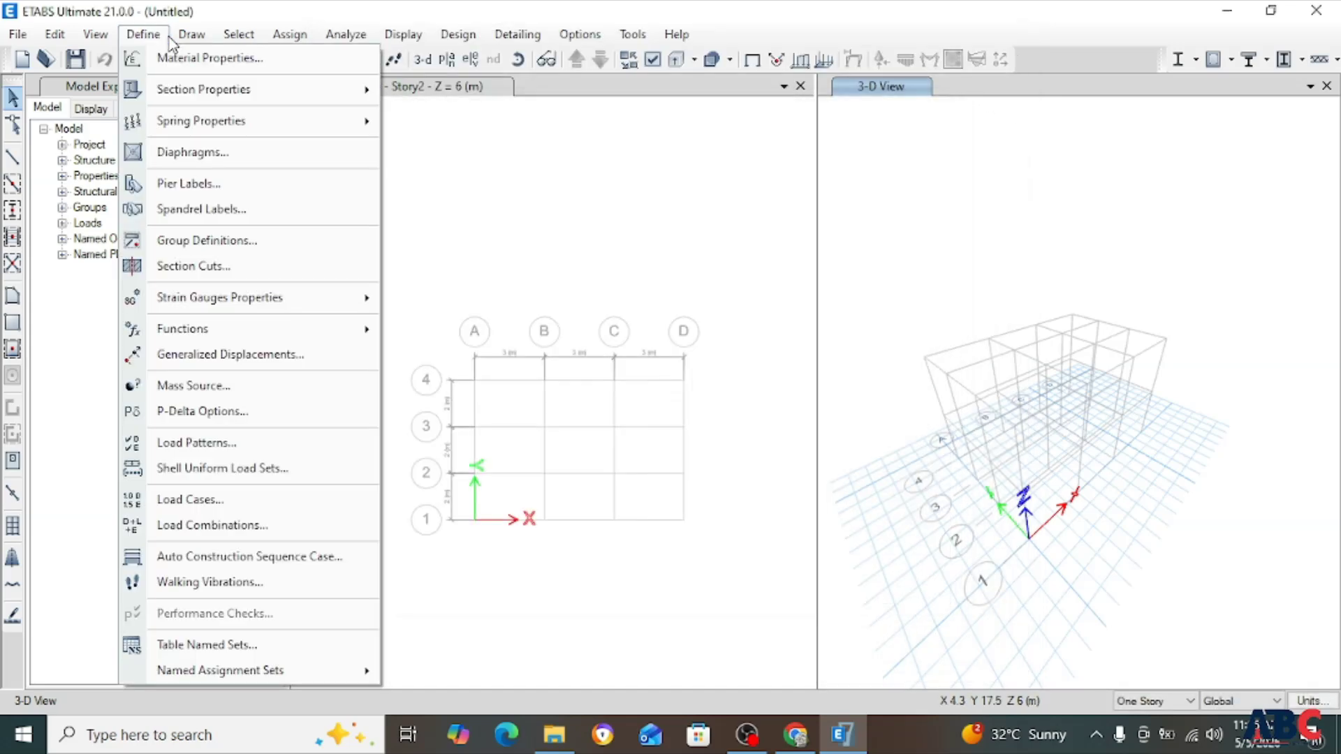
pyautogui.click(197, 59)
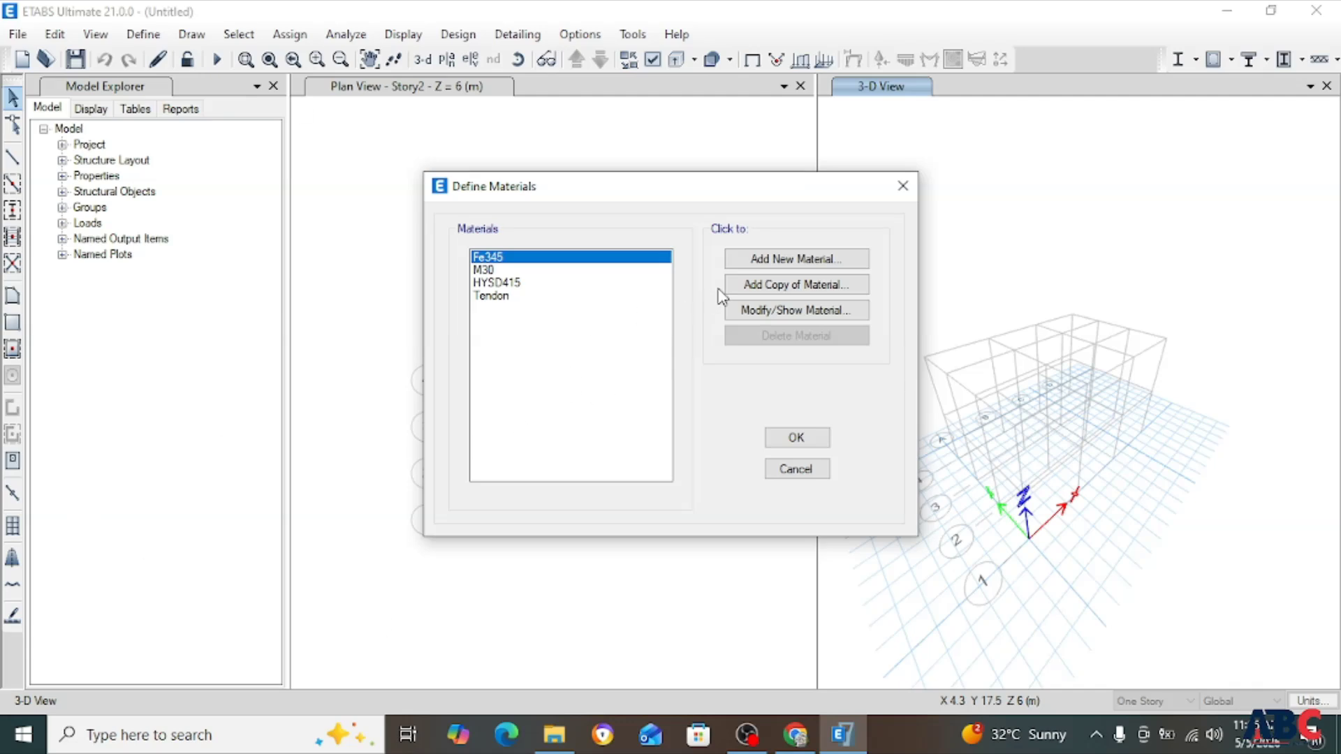
pyautogui.click(746, 263)
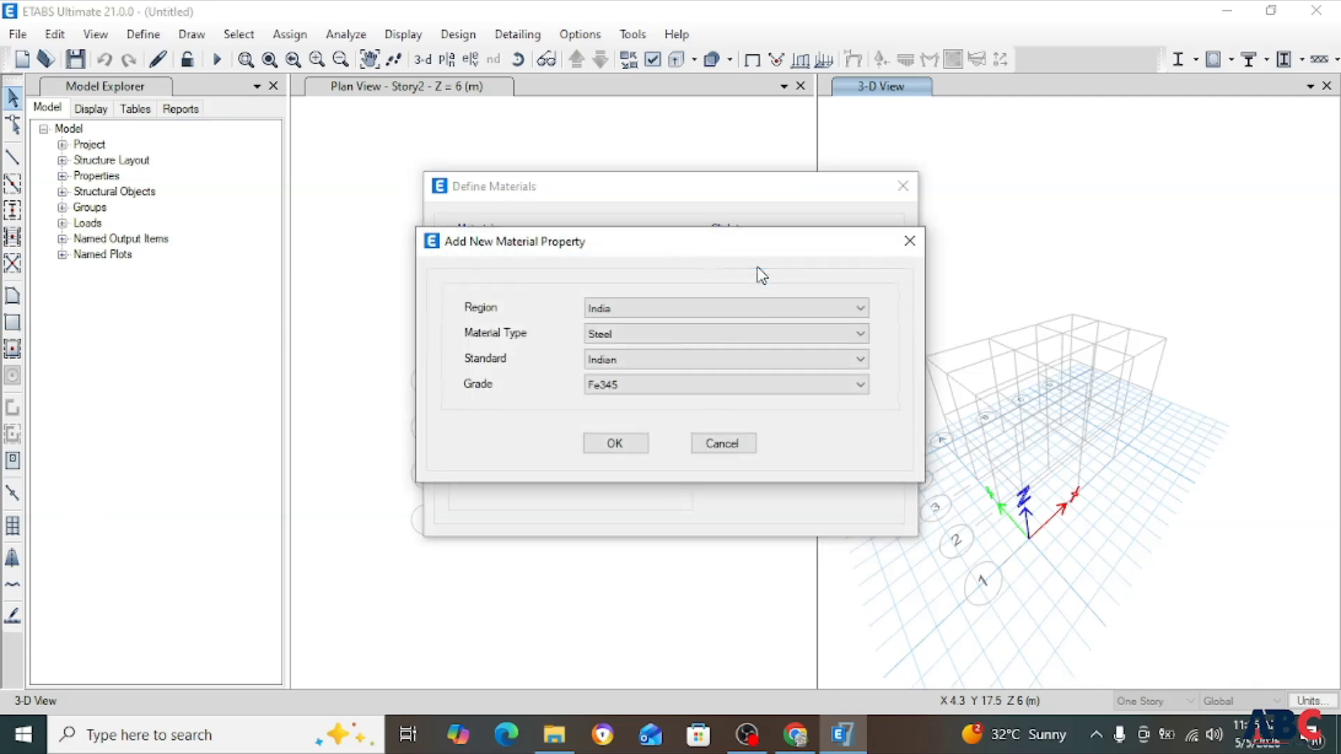
pyautogui.click(605, 335)
pyautogui.click(609, 365)
pyautogui.click(620, 360)
pyautogui.click(619, 373)
pyautogui.click(608, 386)
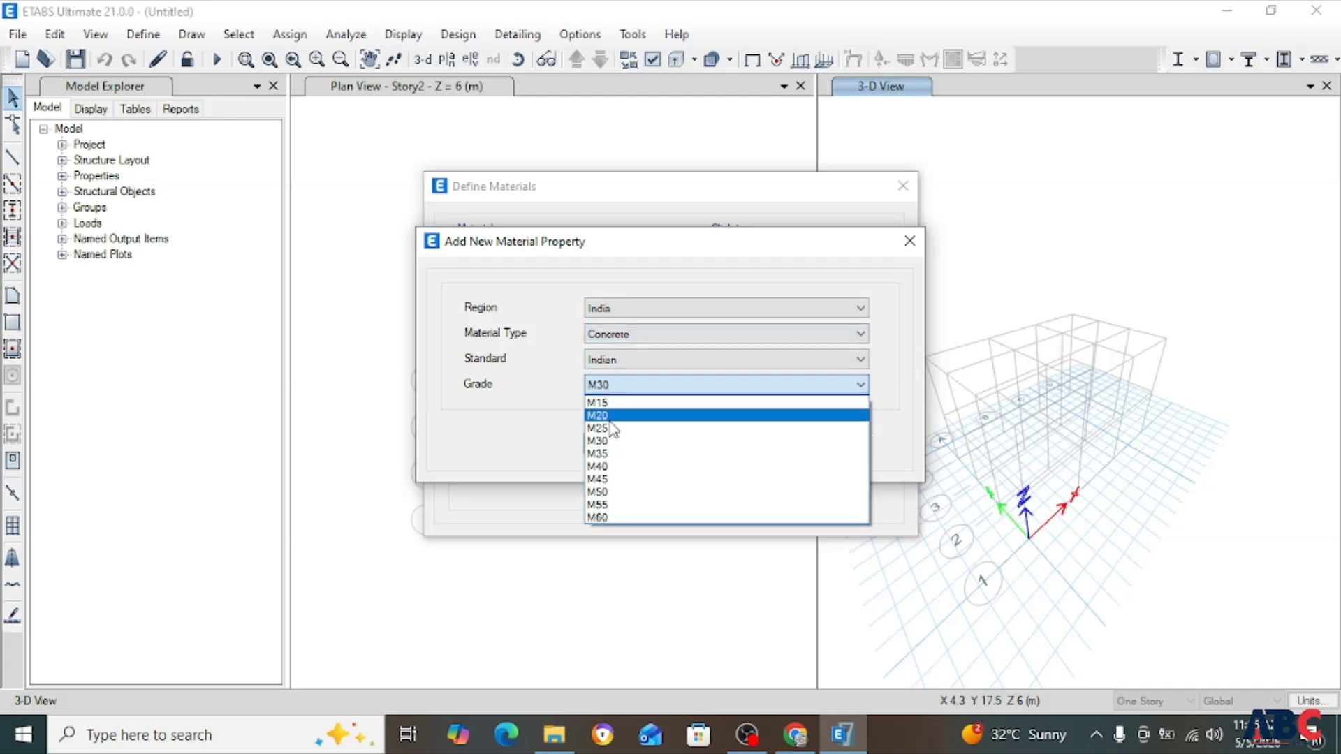
pyautogui.click(609, 408)
pyautogui.click(613, 444)
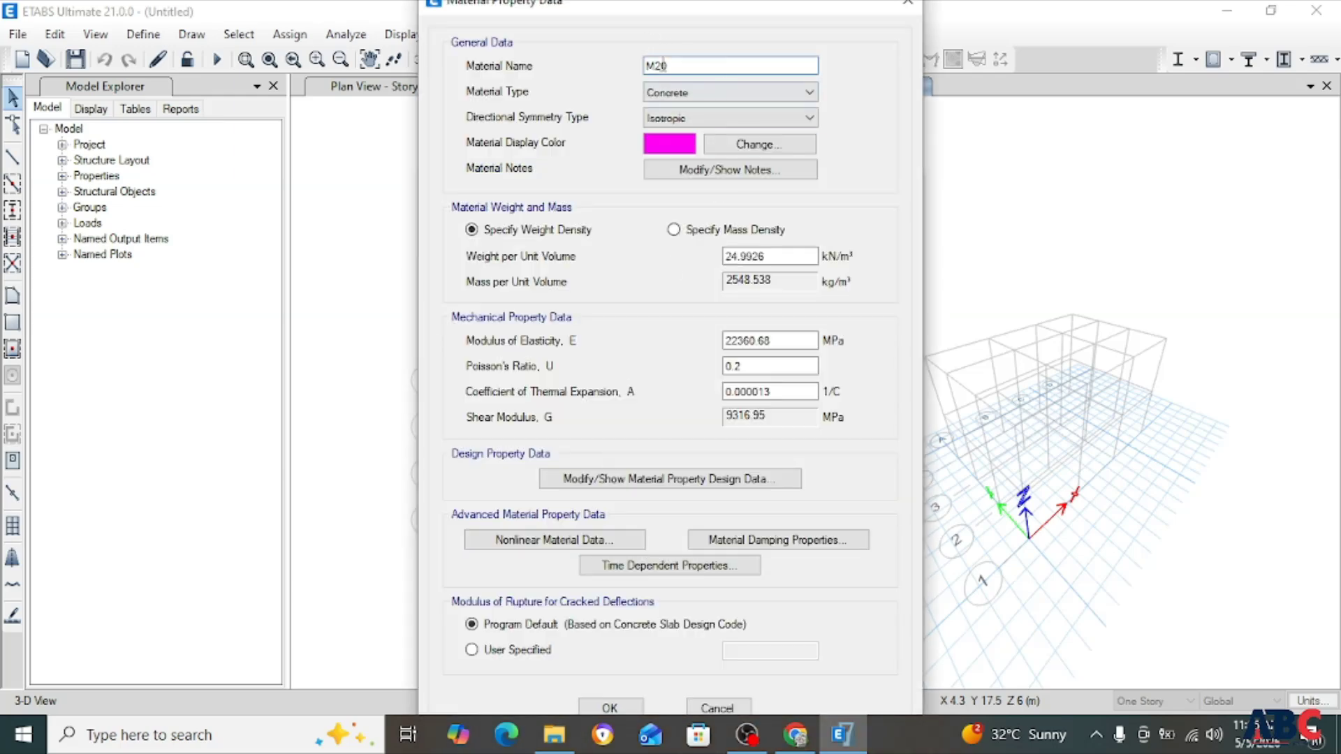
# Check the M20 material's name, material type options and directional symmetry options.
pyautogui.doubleClick(662, 65)
pyautogui.click(655, 97)
pyautogui.click(655, 96)
pyautogui.click(669, 124)
pyautogui.click(669, 123)
pyautogui.click(726, 118)
pyautogui.click(699, 133)
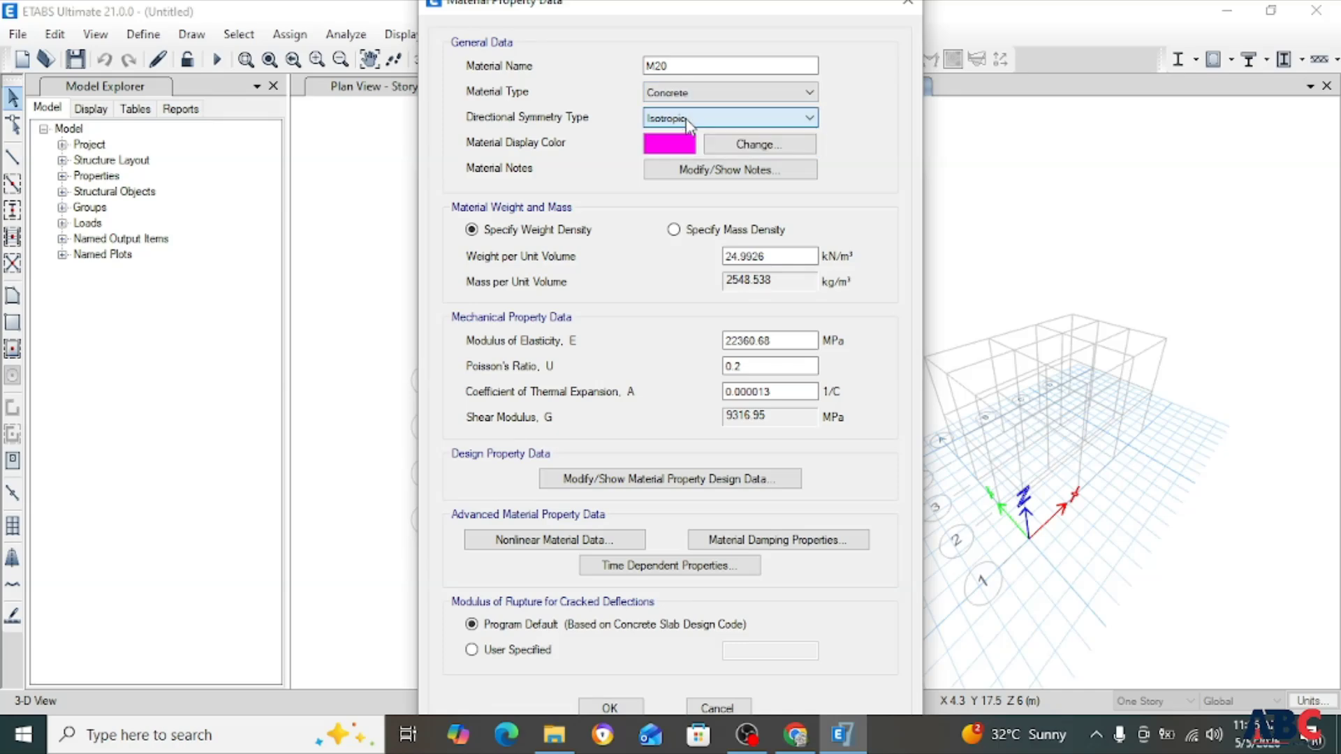
# Examine the M20 material's design property data and its material notes.
pyautogui.click(634, 480)
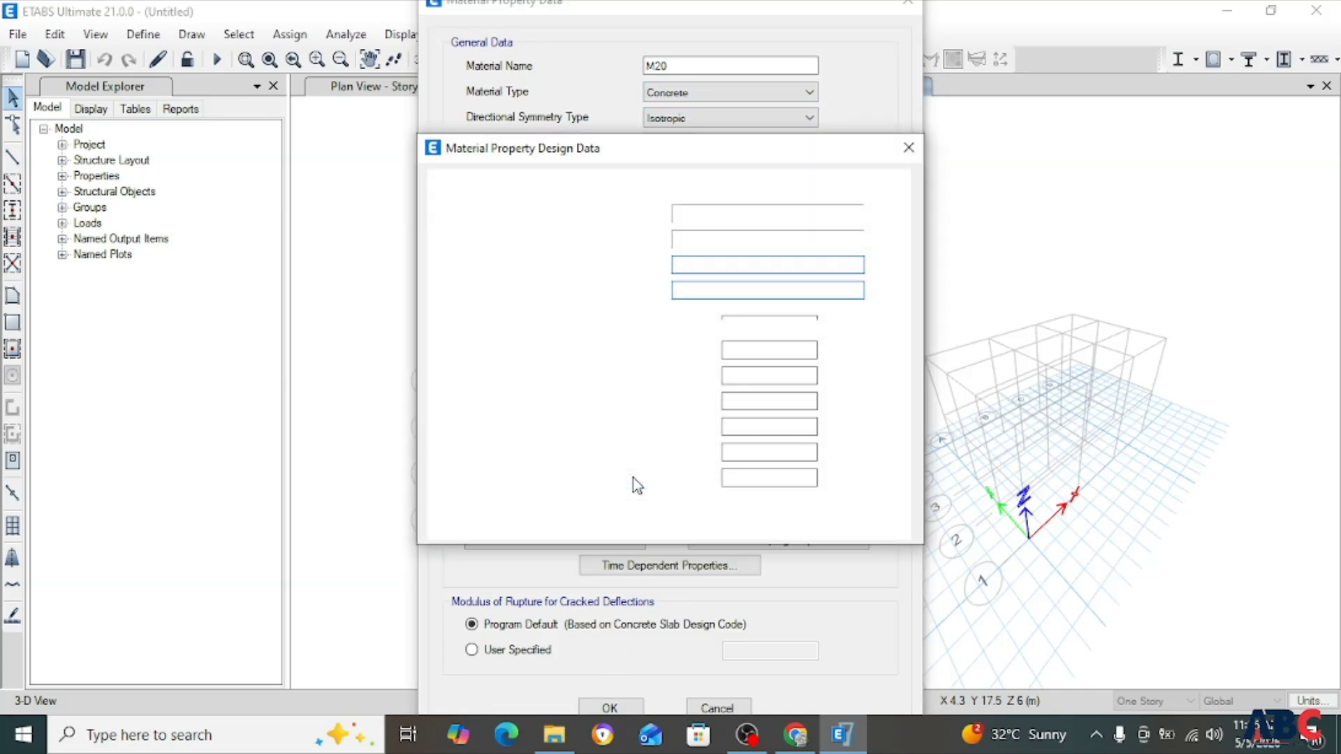
pyautogui.click(753, 327)
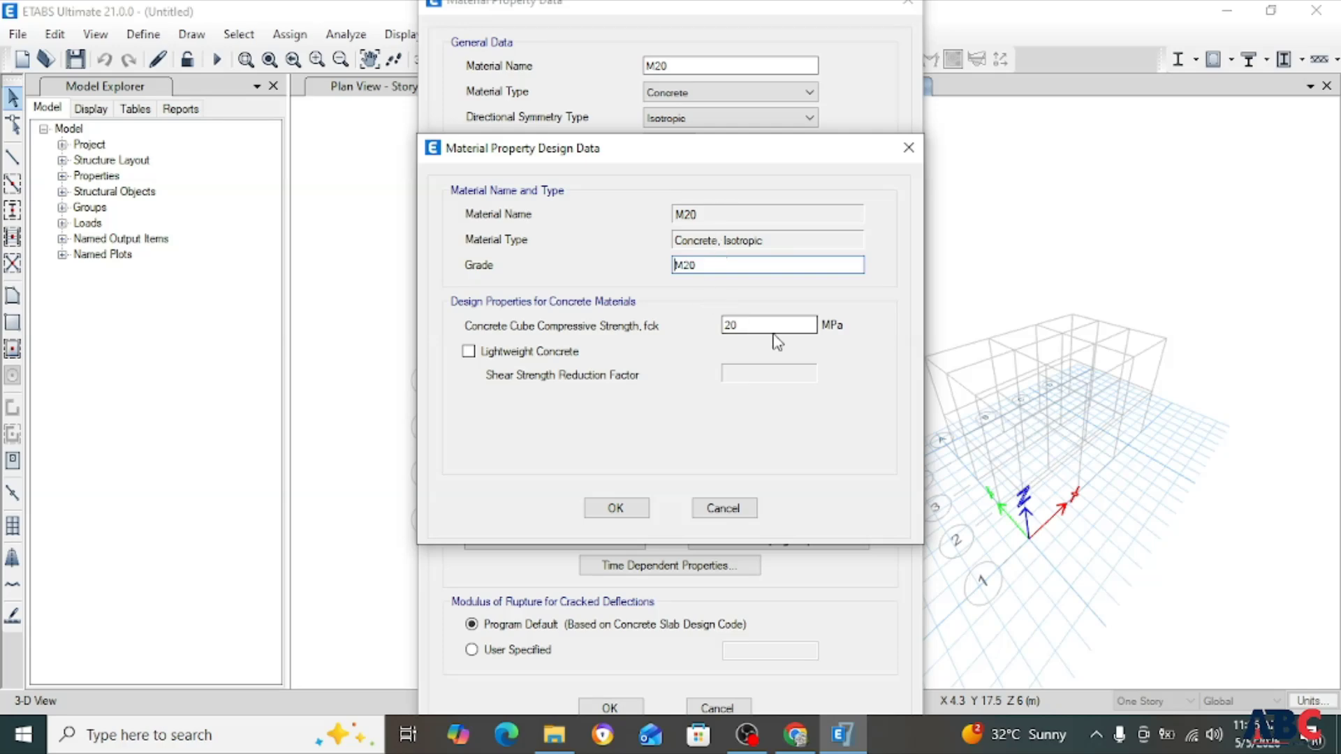
pyautogui.click(617, 507)
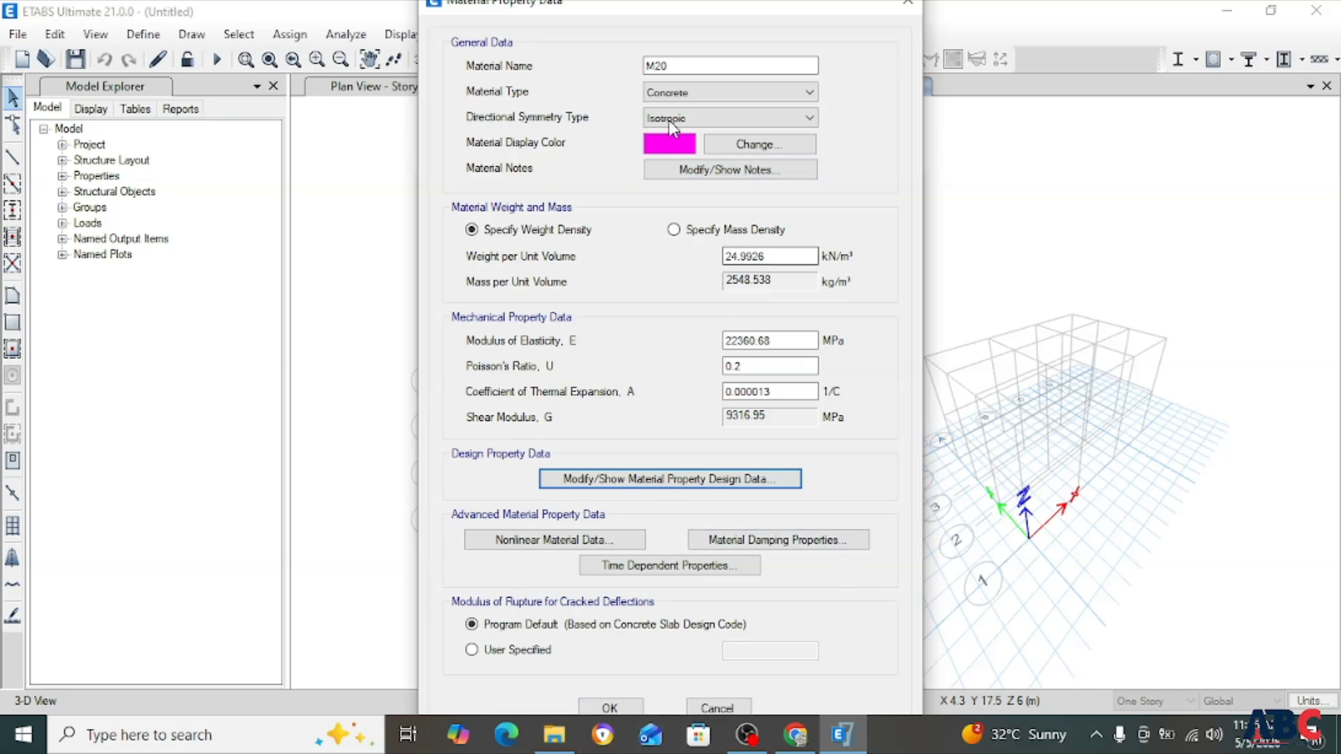
pyautogui.click(742, 168)
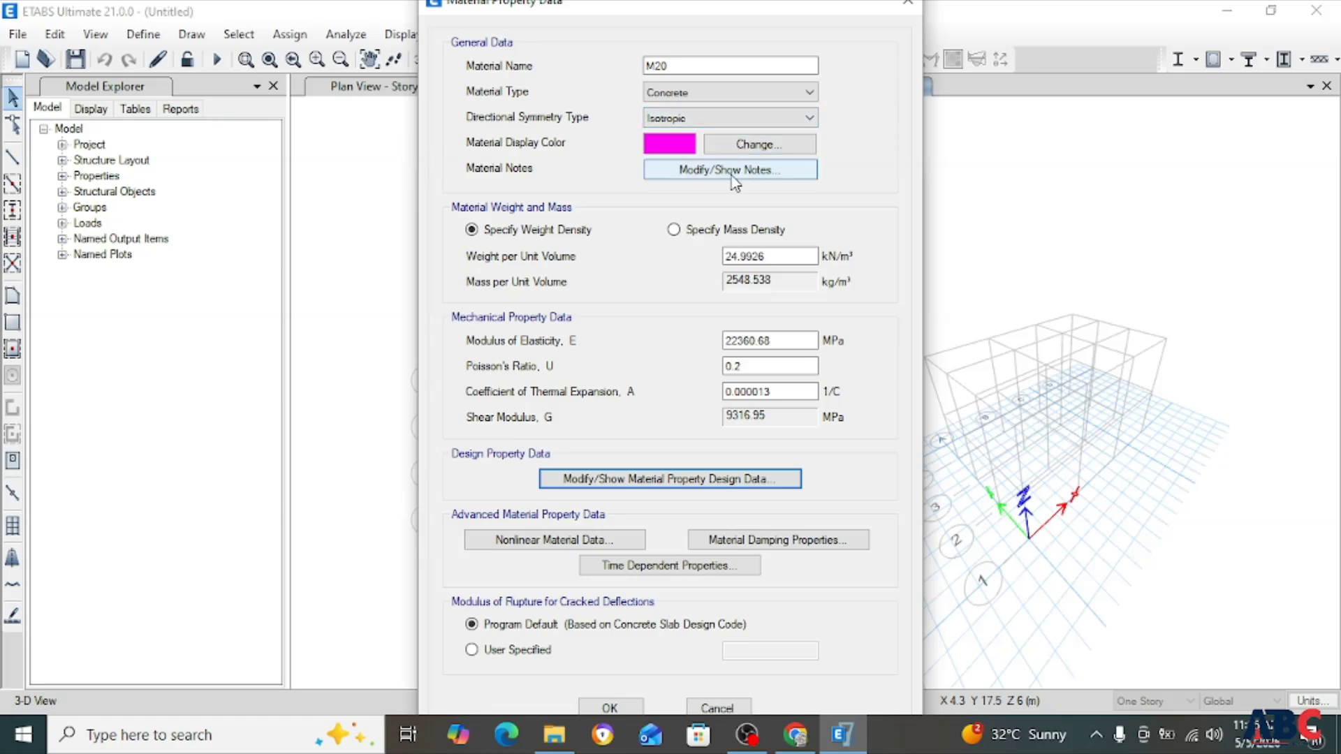
pyautogui.click(590, 417)
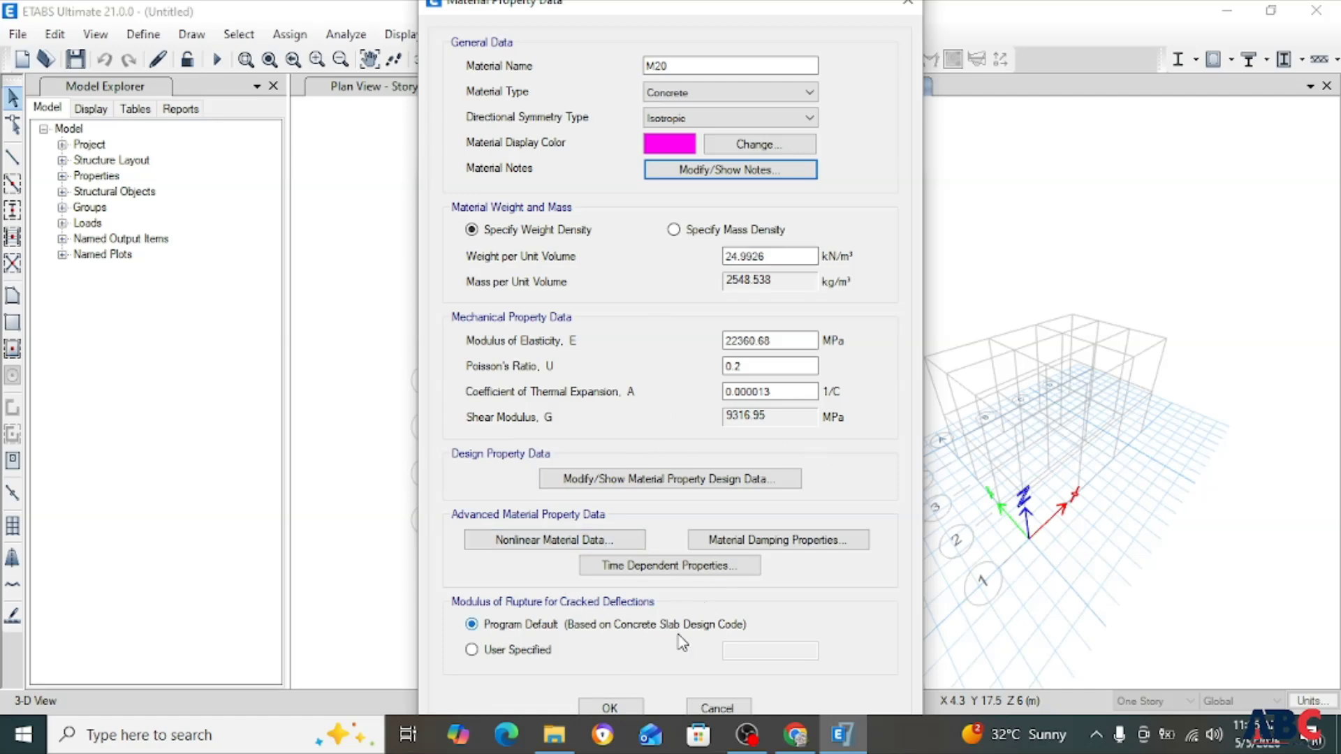
# Accept the M20 material and add another India region concrete material with Indian standard and grade M25.
pyautogui.click(611, 708)
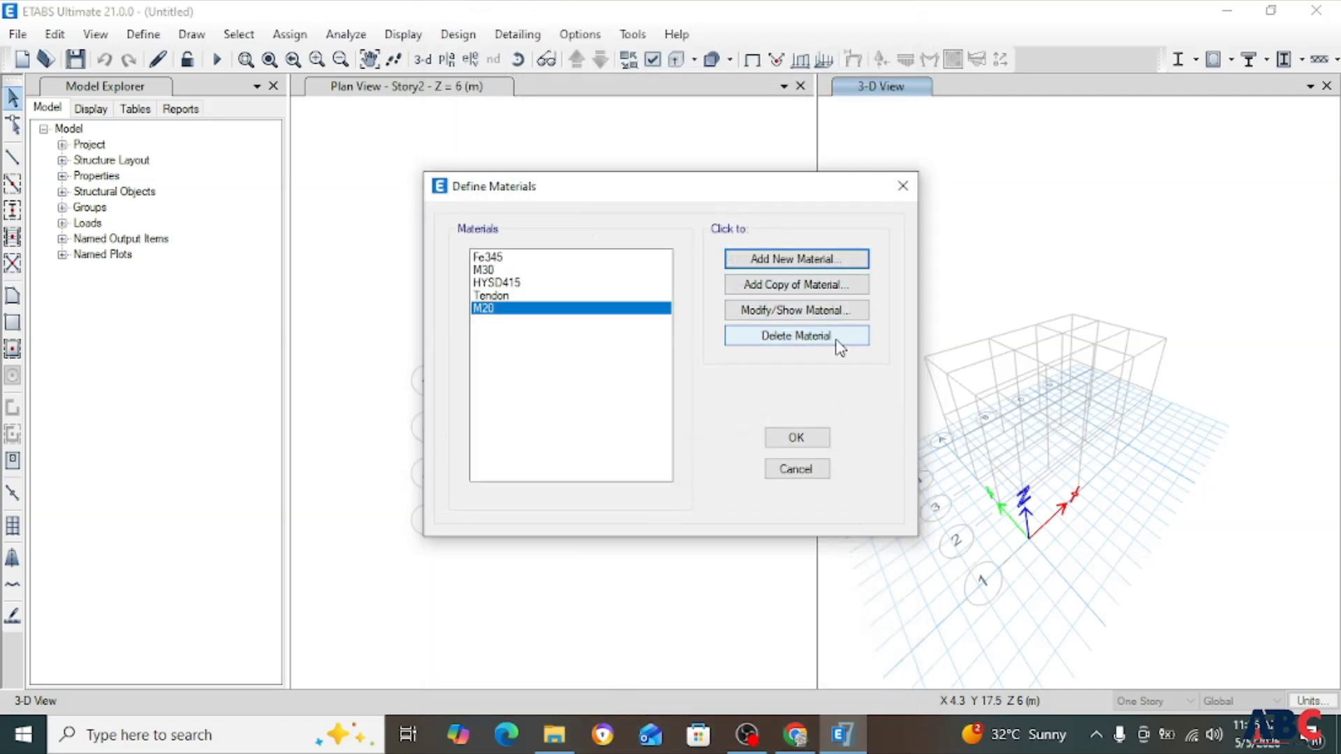
pyautogui.click(785, 260)
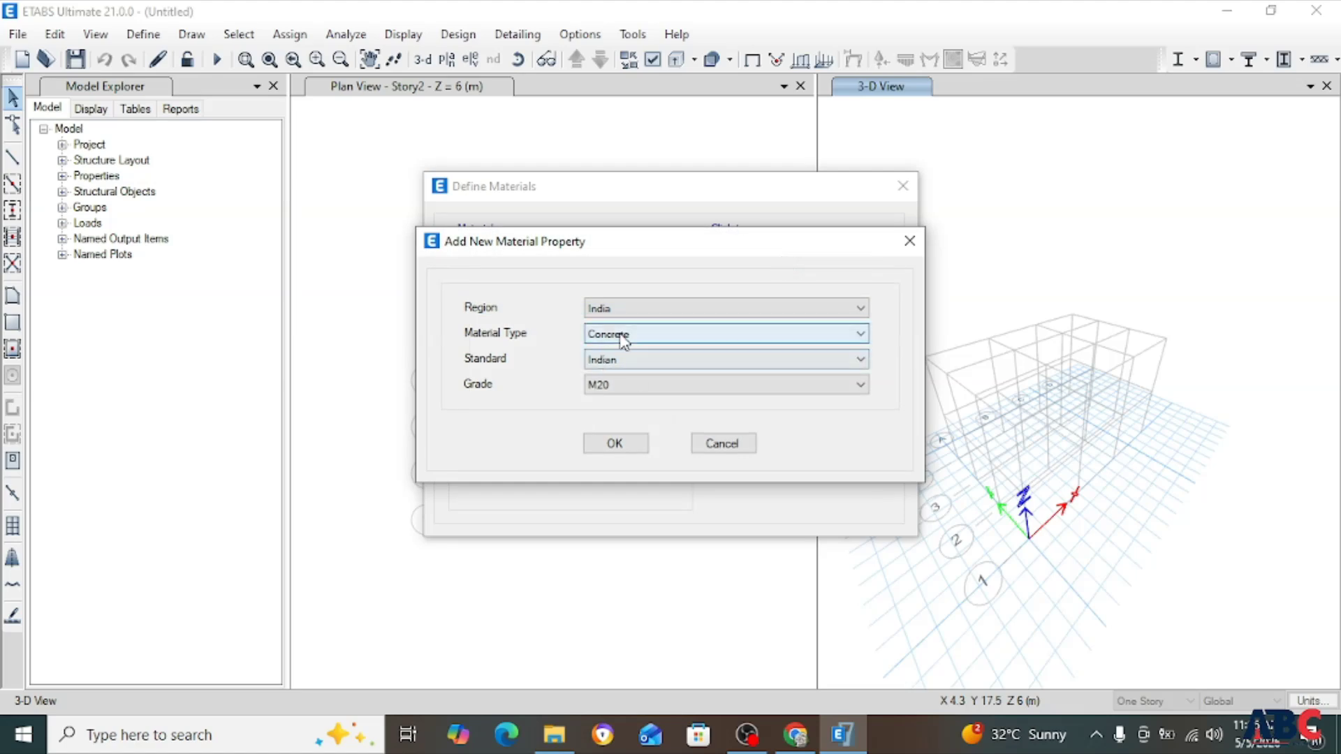
pyautogui.click(775, 386)
pyautogui.click(599, 427)
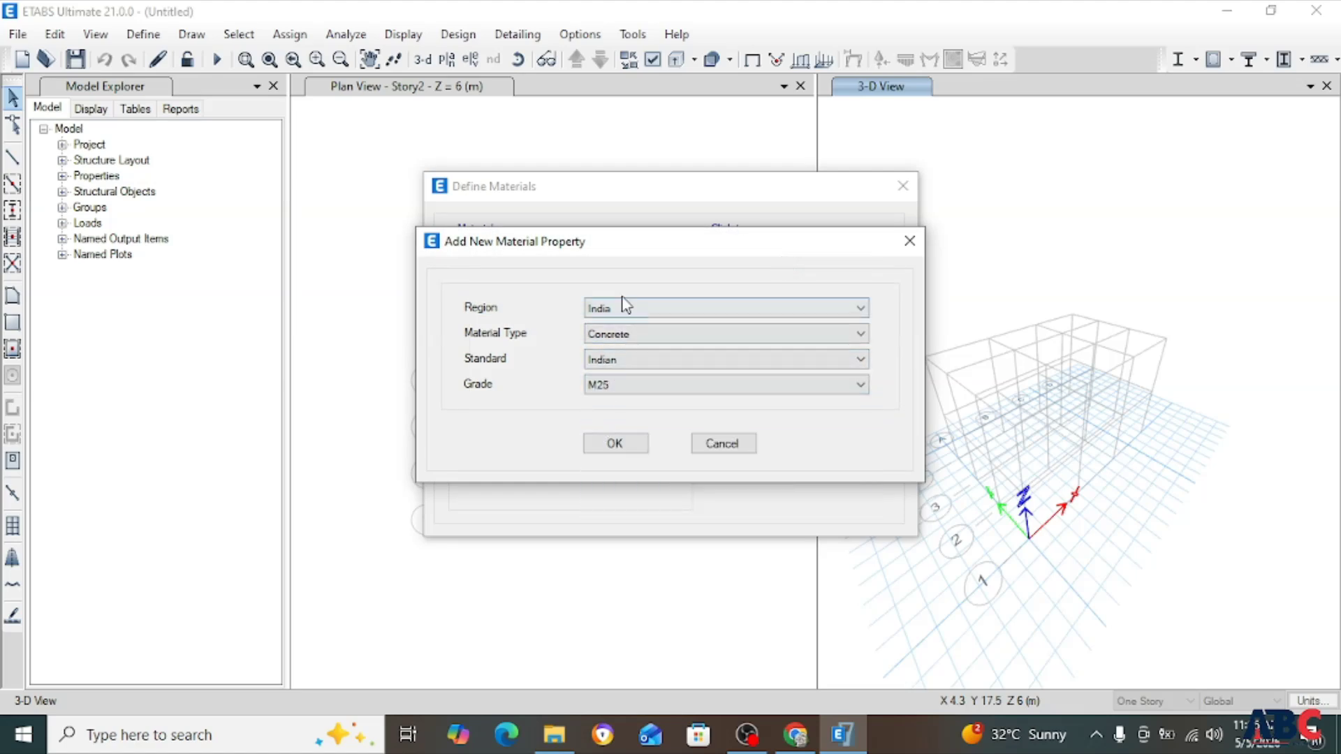
pyautogui.click(591, 442)
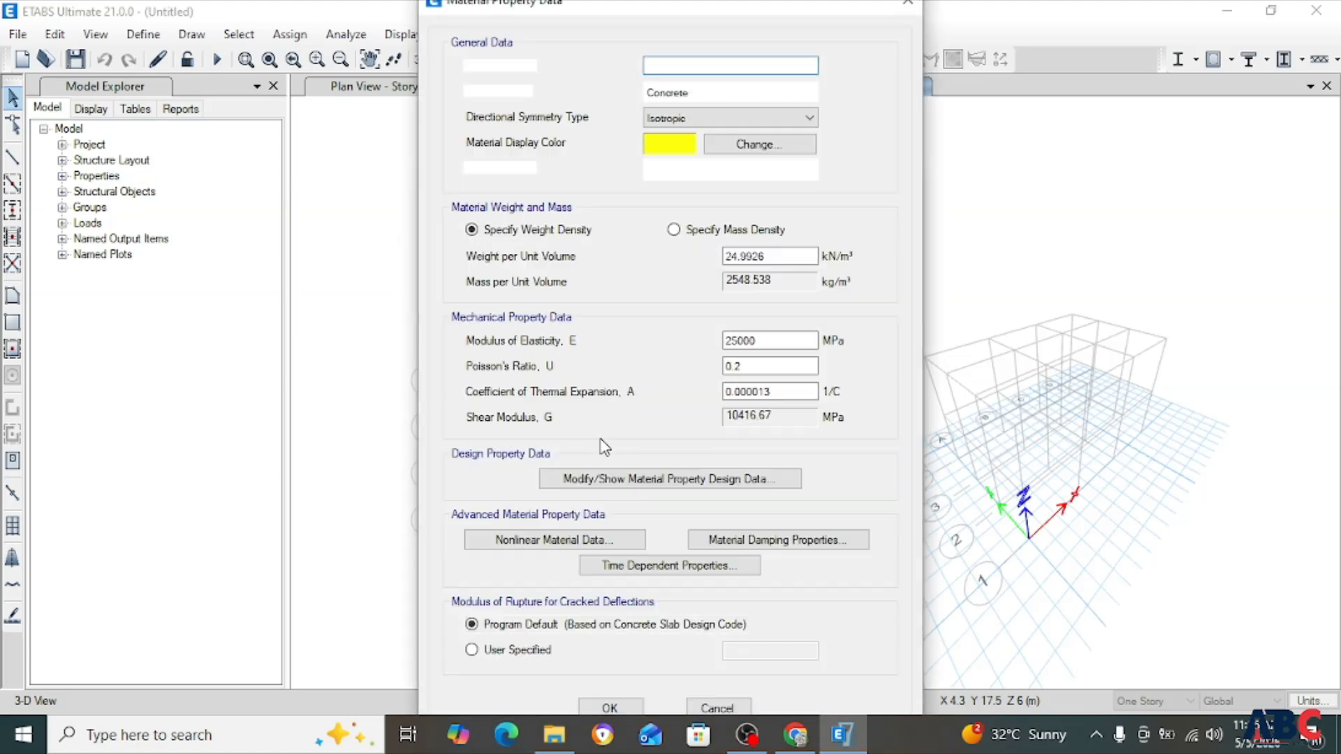
# Check the M25 material's type and directional symmetry options and its design property data.
pyautogui.click(710, 94)
pyautogui.click(711, 94)
pyautogui.click(699, 119)
pyautogui.click(697, 130)
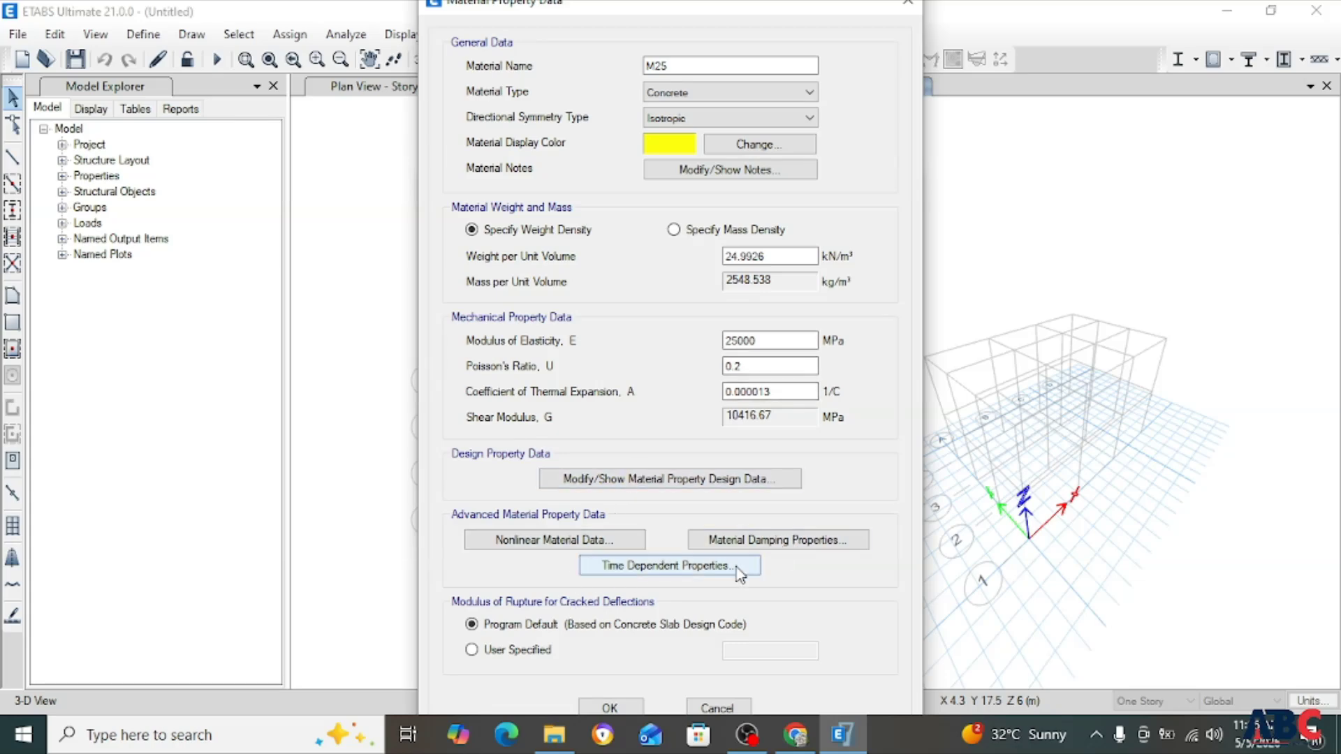
pyautogui.click(656, 480)
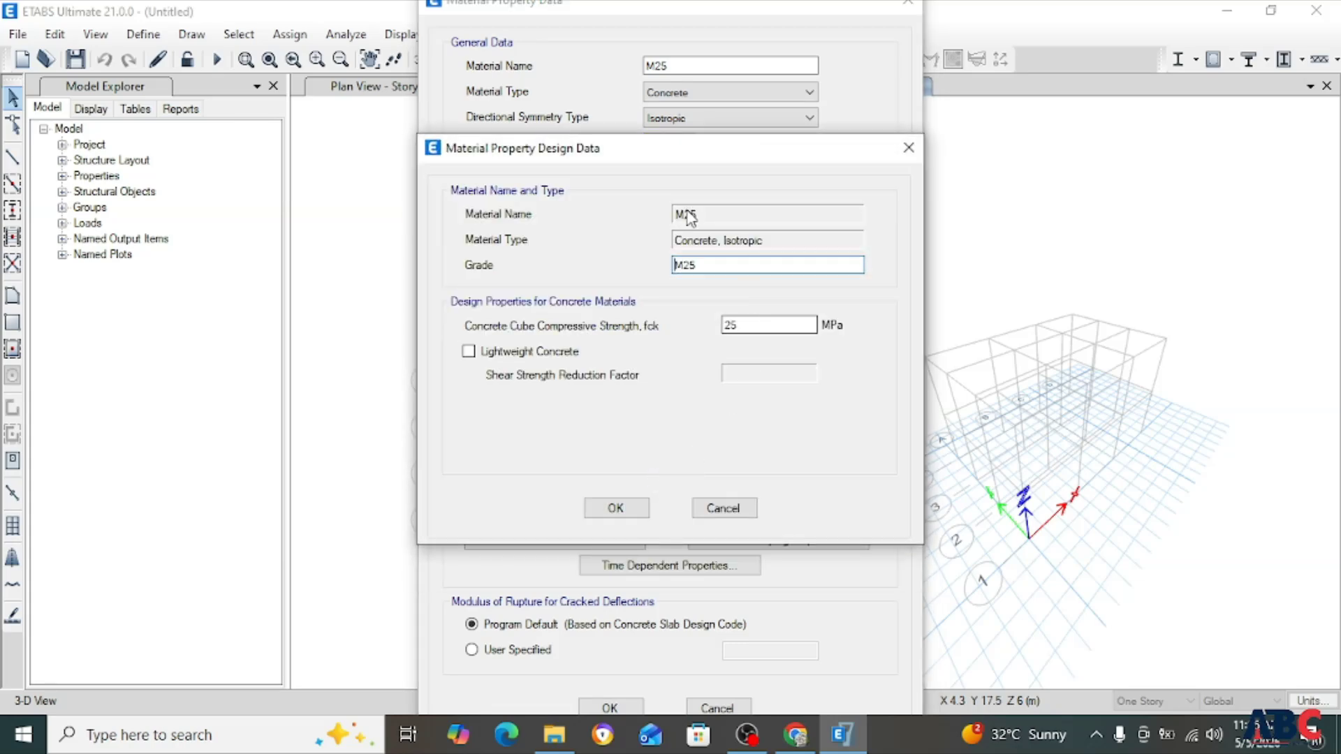
pyautogui.click(613, 509)
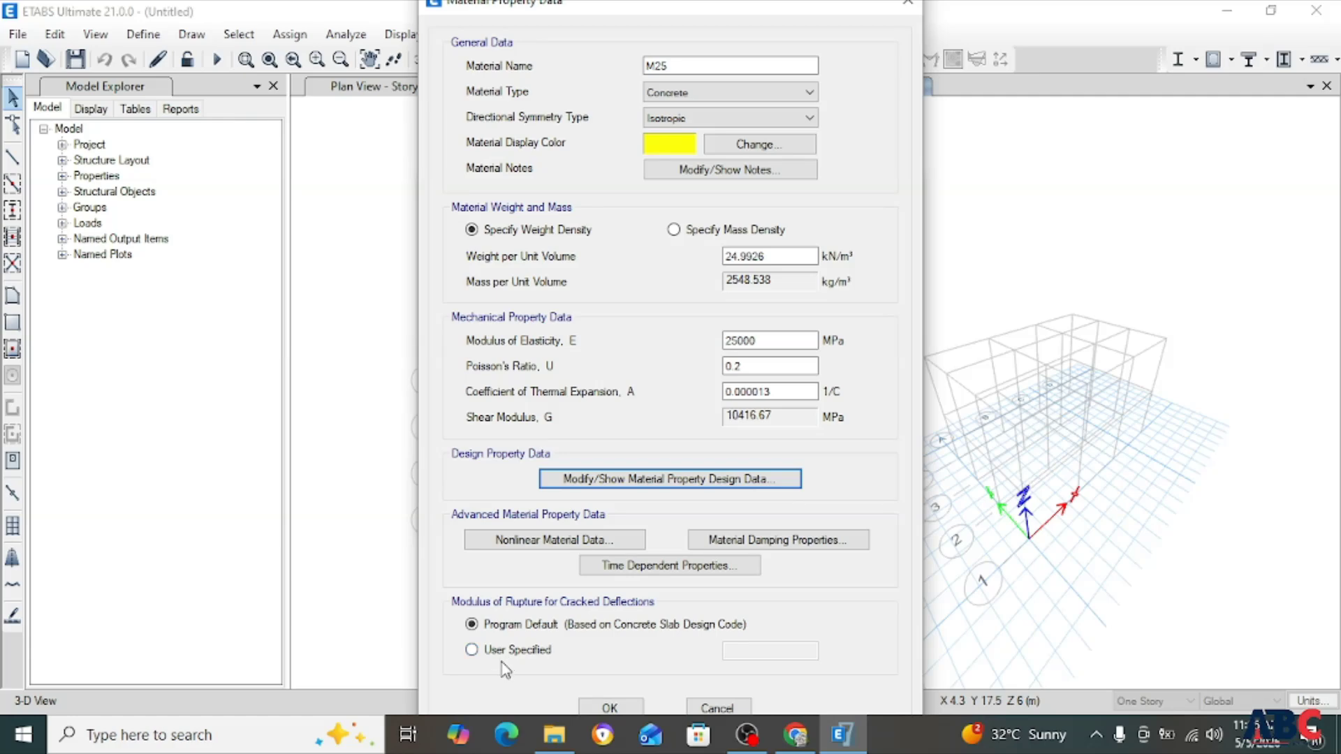
# Review the M25 material's nonlinear data, damping and time-dependent properties without changes, and accept the material.
pyautogui.click(577, 537)
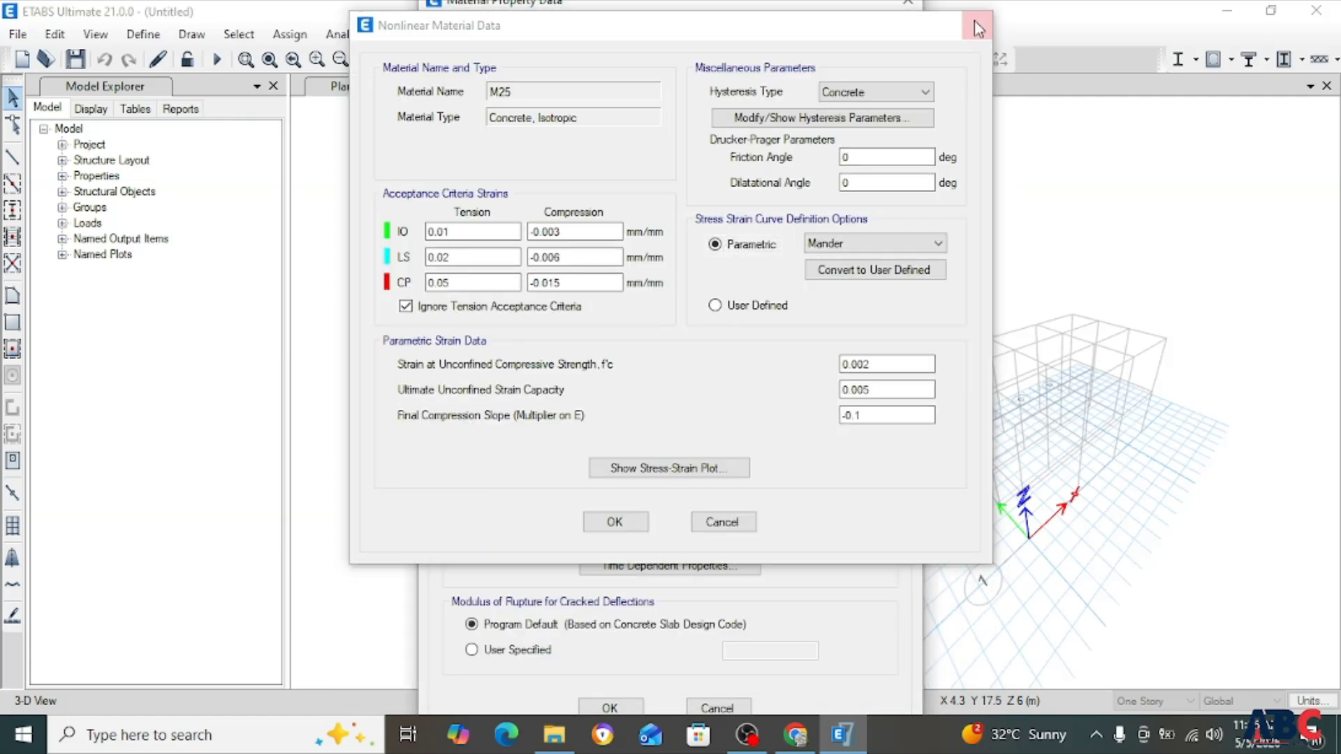
pyautogui.click(969, 18)
pyautogui.click(724, 548)
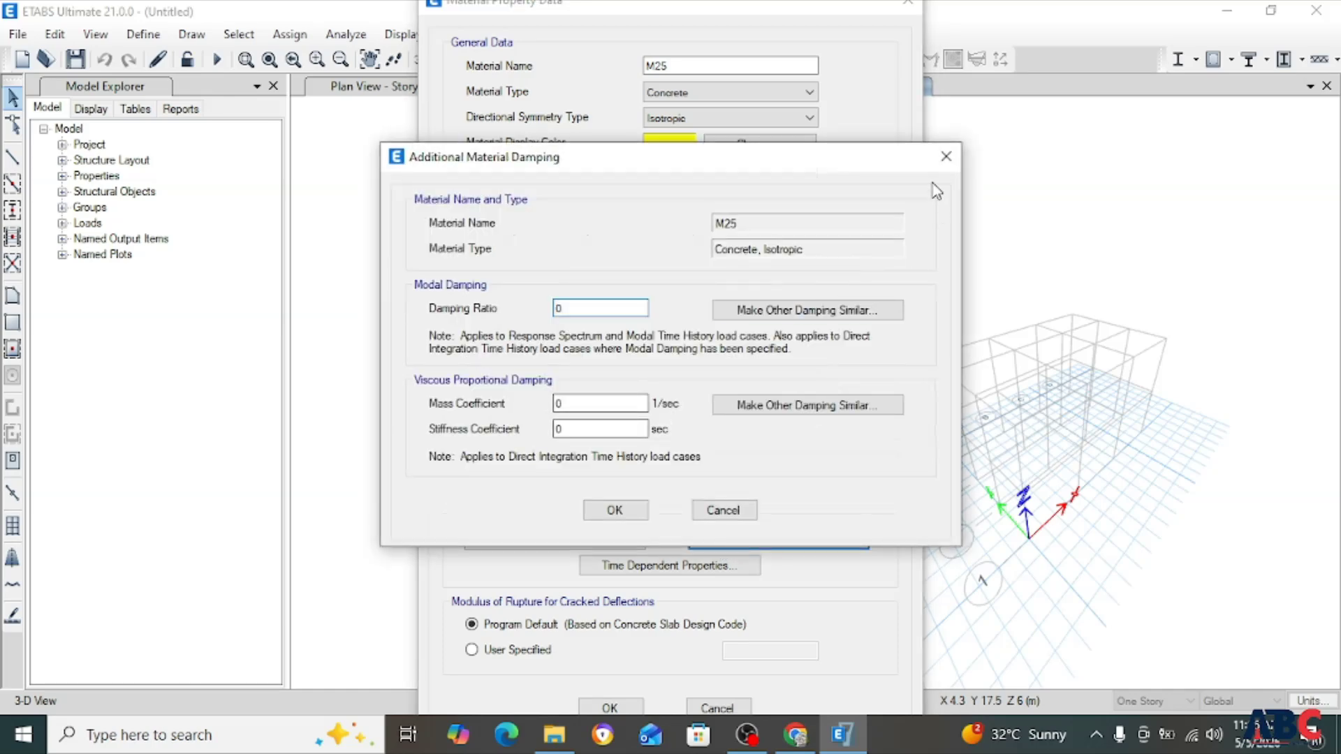
pyautogui.click(948, 158)
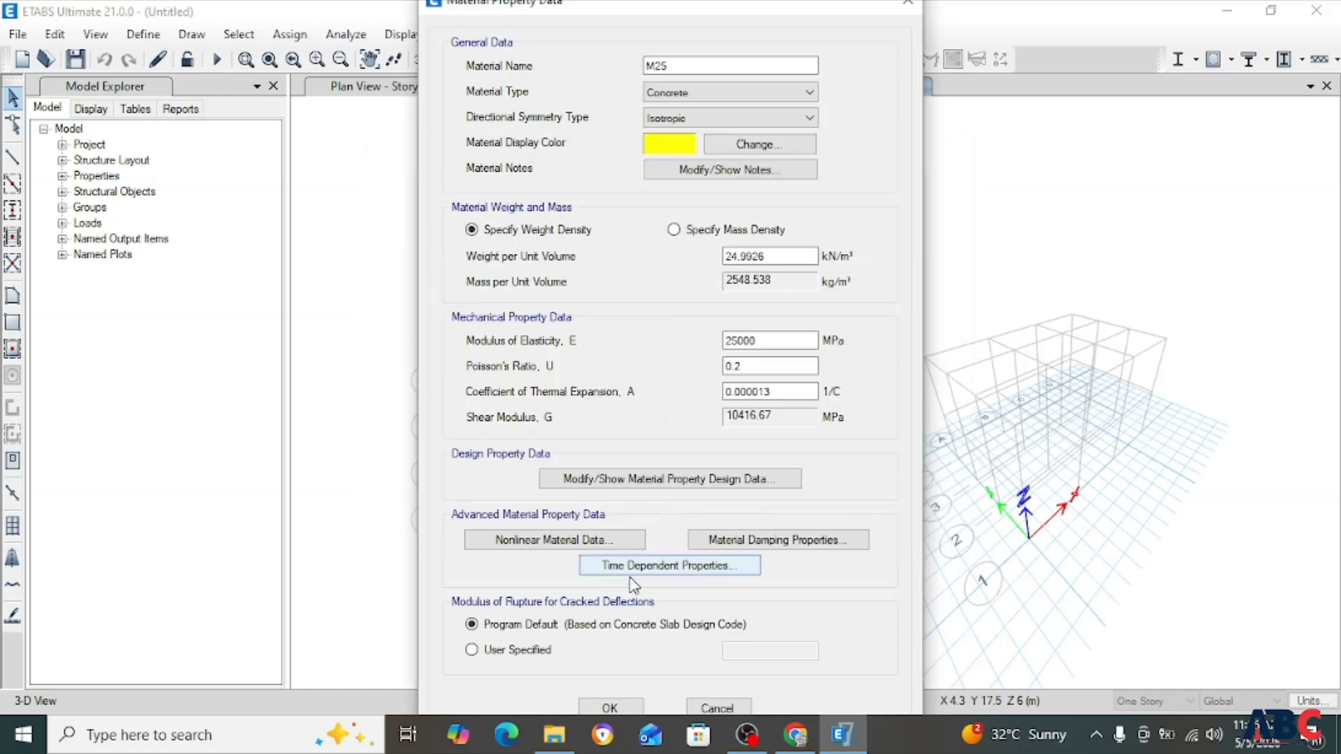
pyautogui.click(657, 570)
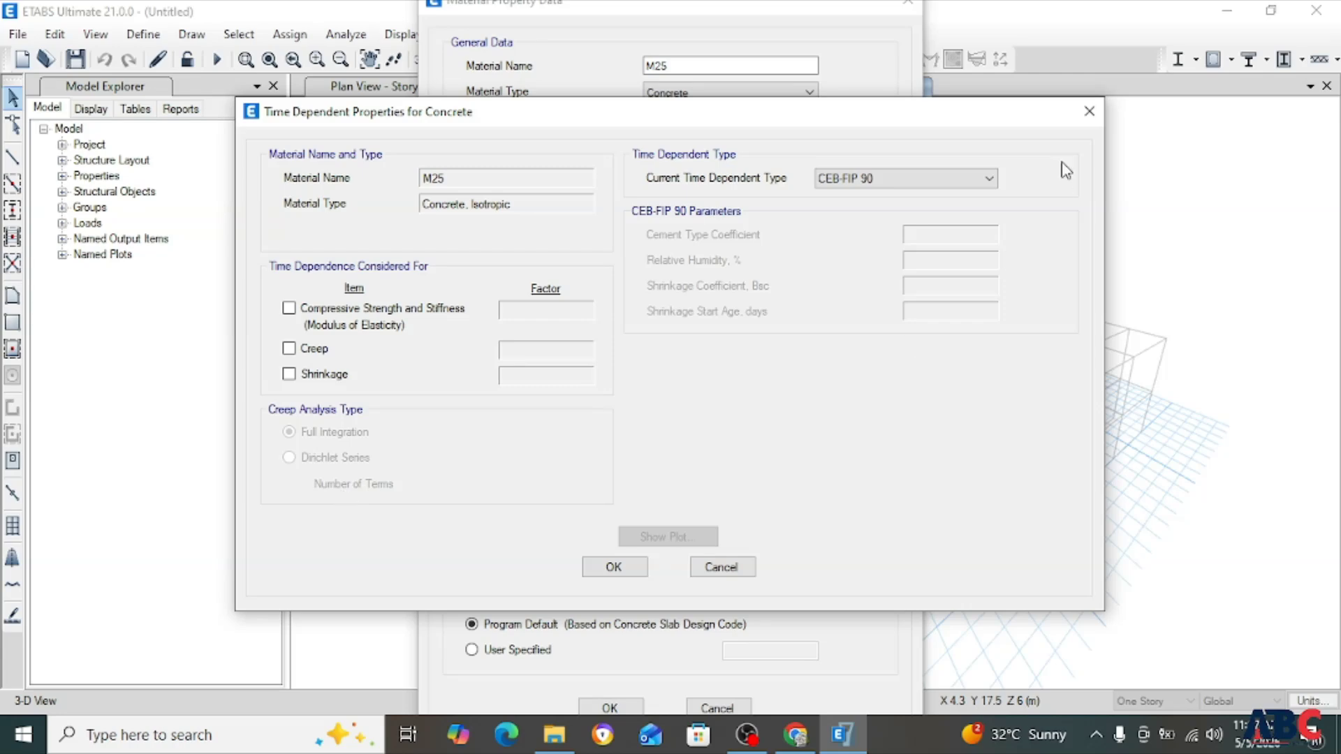
pyautogui.click(1088, 111)
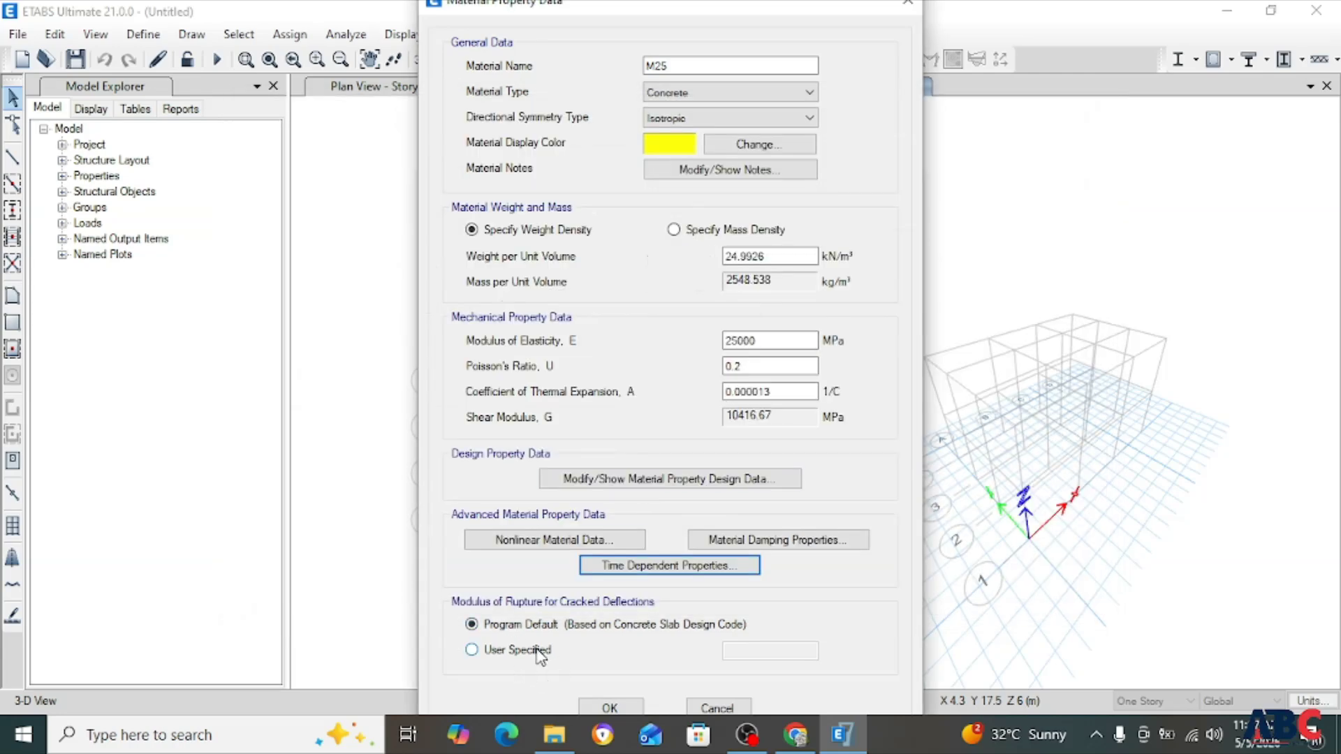
pyautogui.click(610, 708)
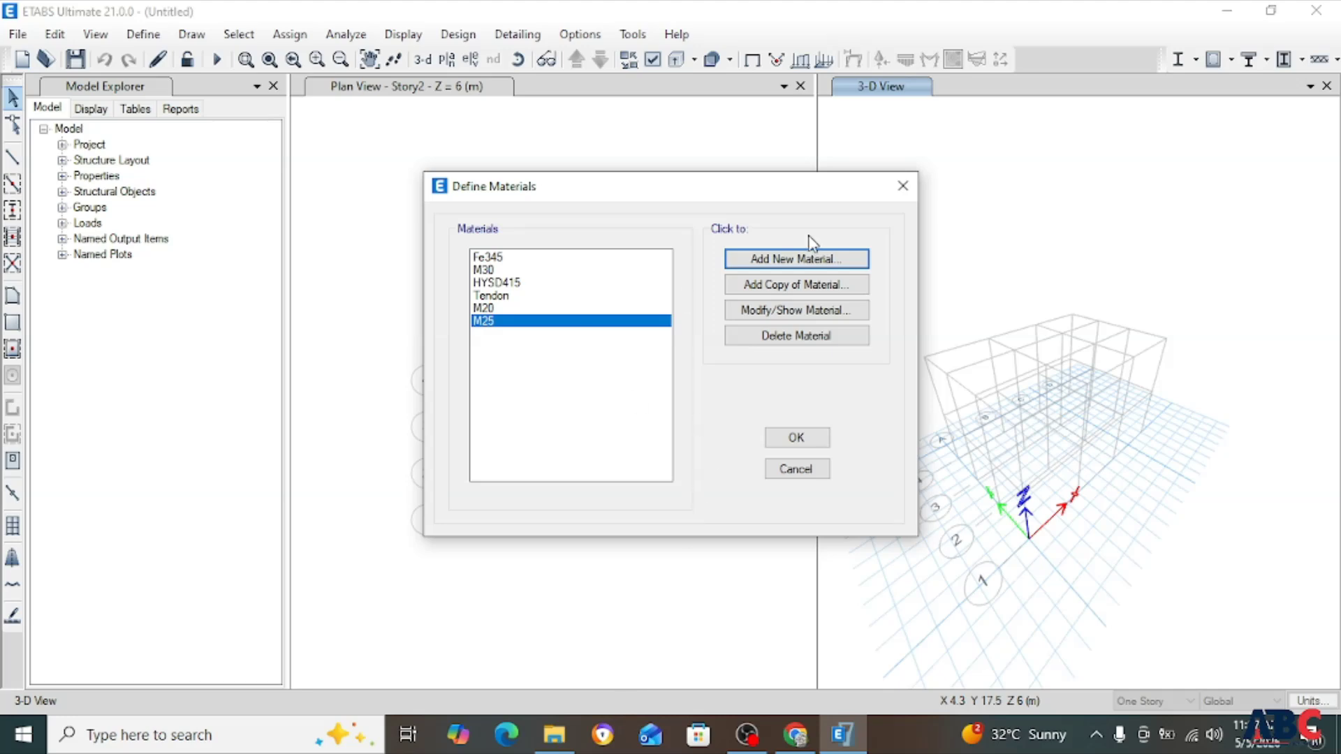
pyautogui.click(810, 257)
pyautogui.click(623, 385)
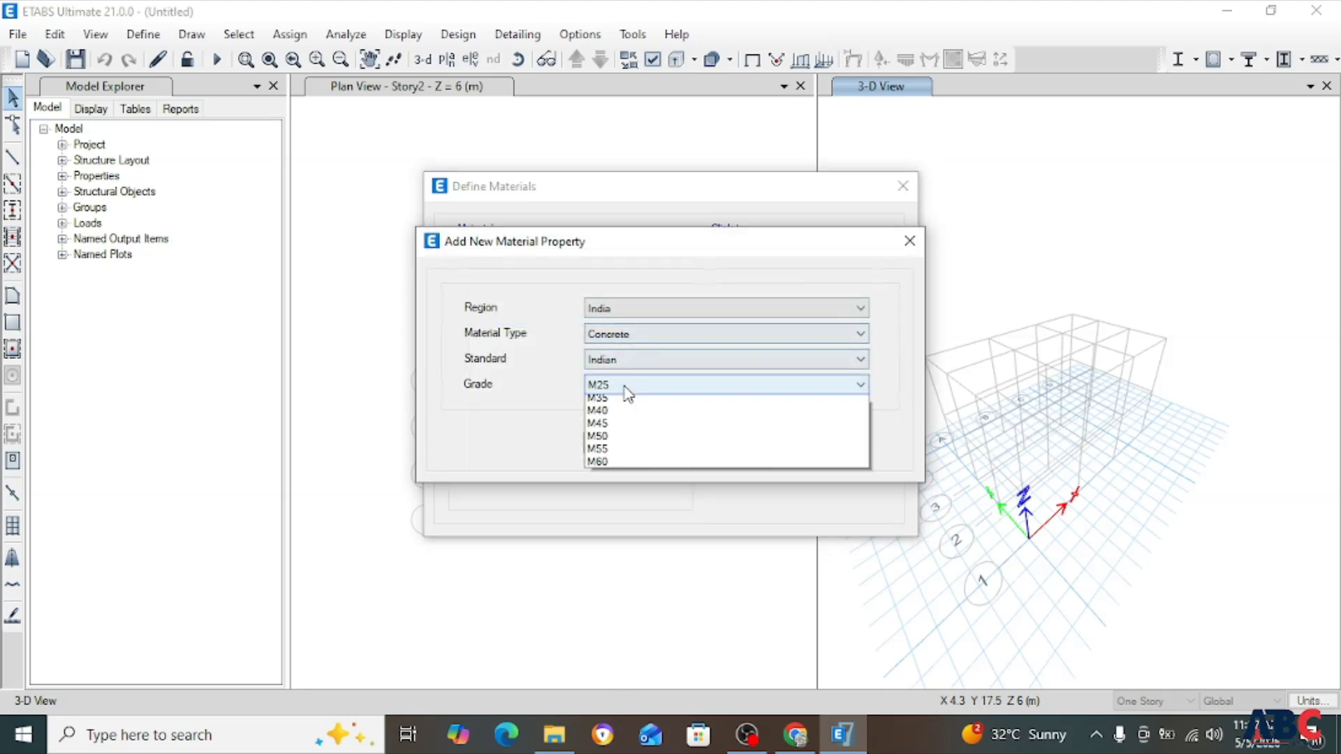
pyautogui.click(924, 237)
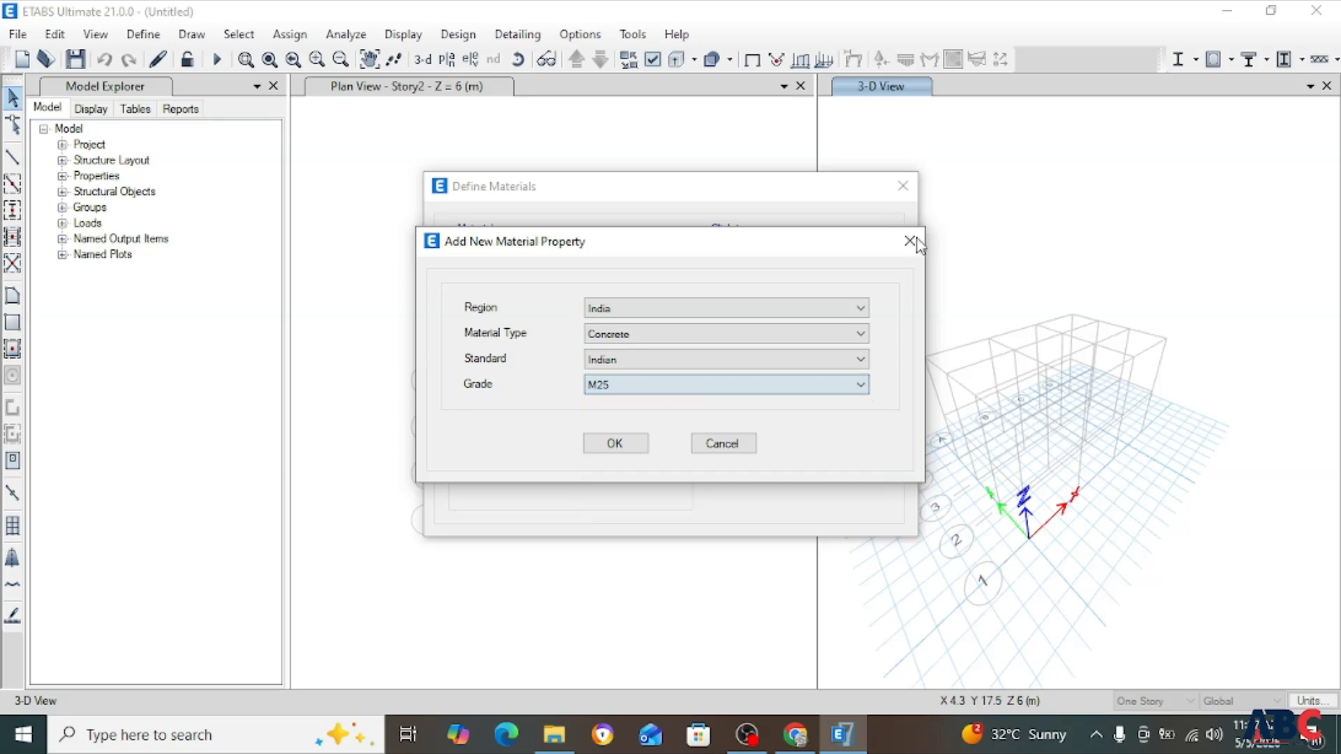
pyautogui.click(912, 241)
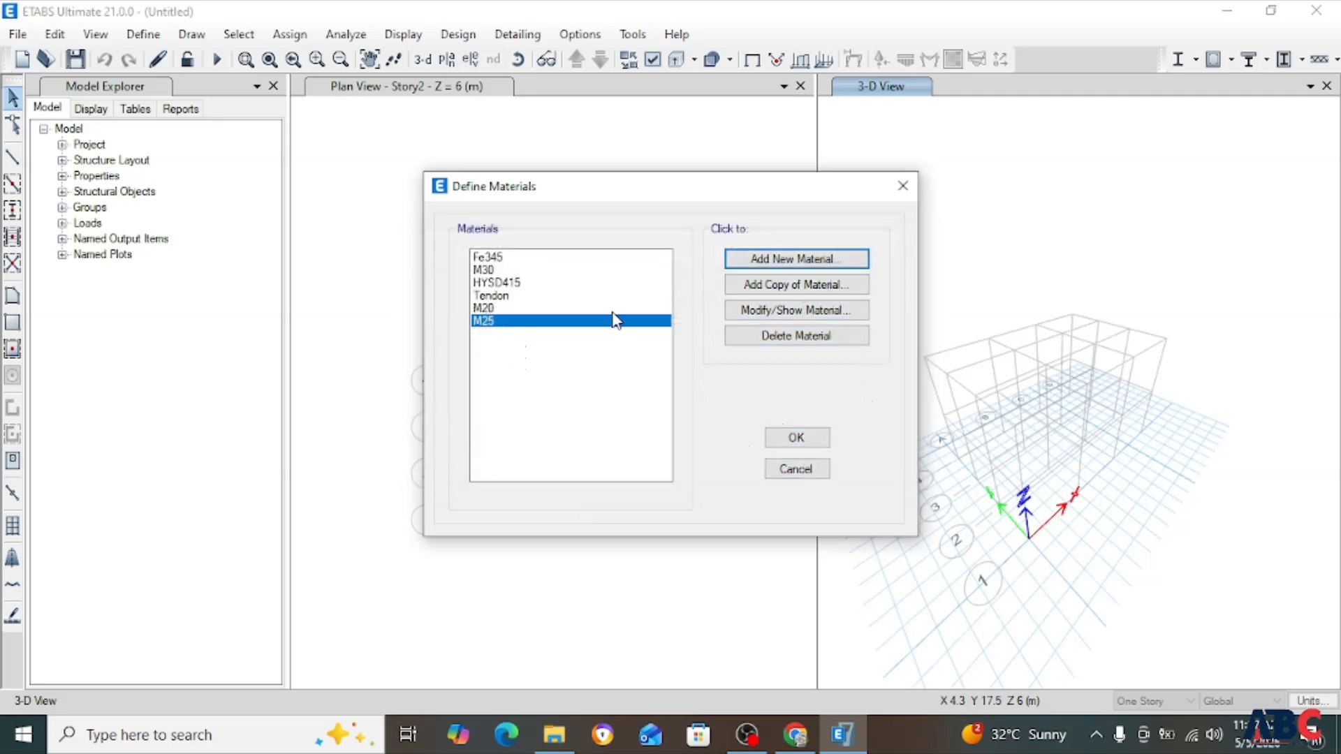
# Add a copy of the M30 material and name it 30 2.
pyautogui.click(481, 271)
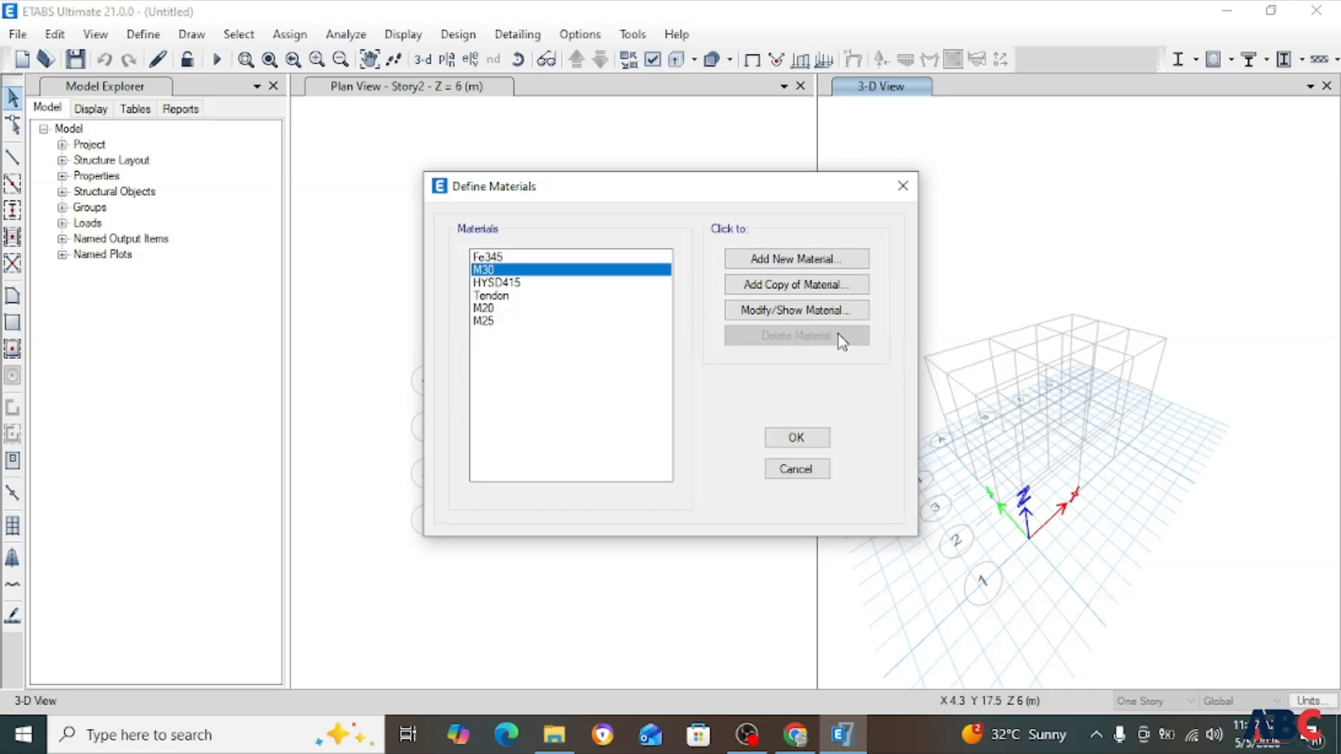
pyautogui.click(758, 286)
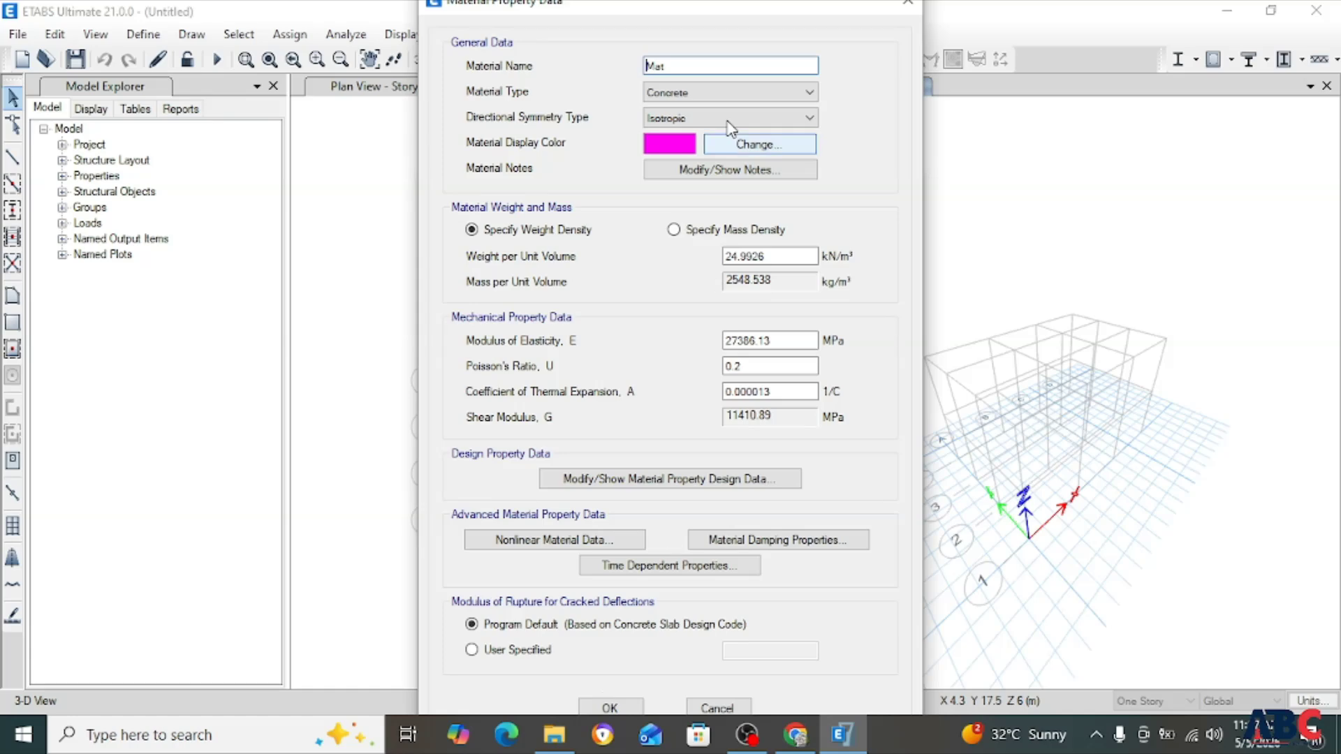
pyautogui.doubleClick(718, 68)
pyautogui.write('30 2')
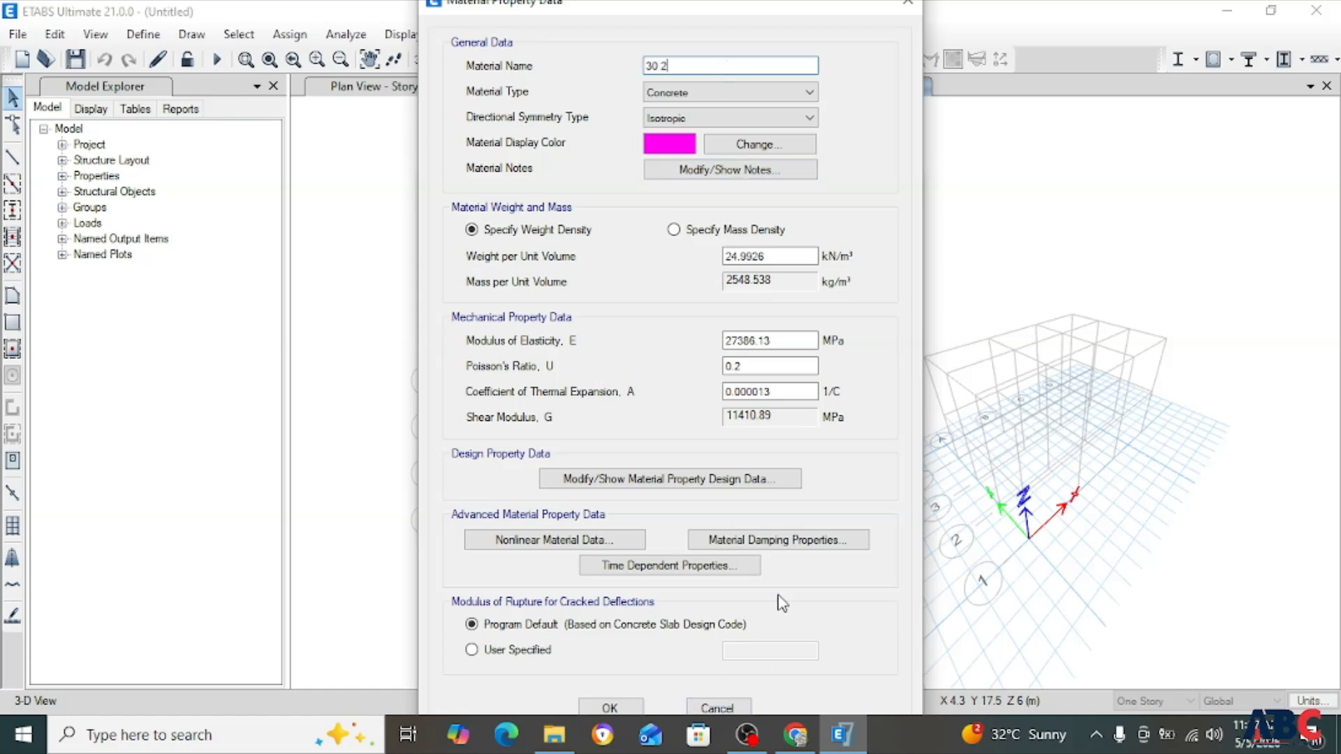
pyautogui.click(608, 708)
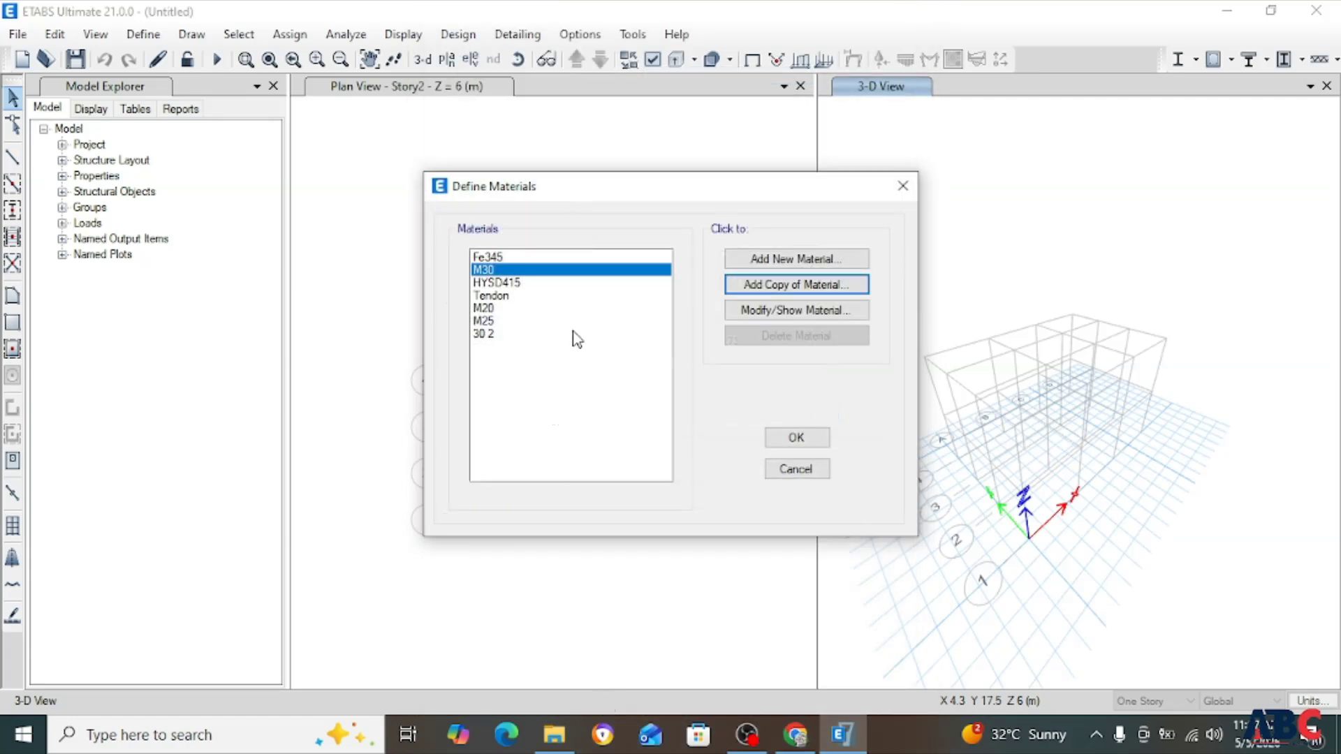
# Inspect the property data of the copied material 30 2 and delete that material.
pyautogui.click(488, 334)
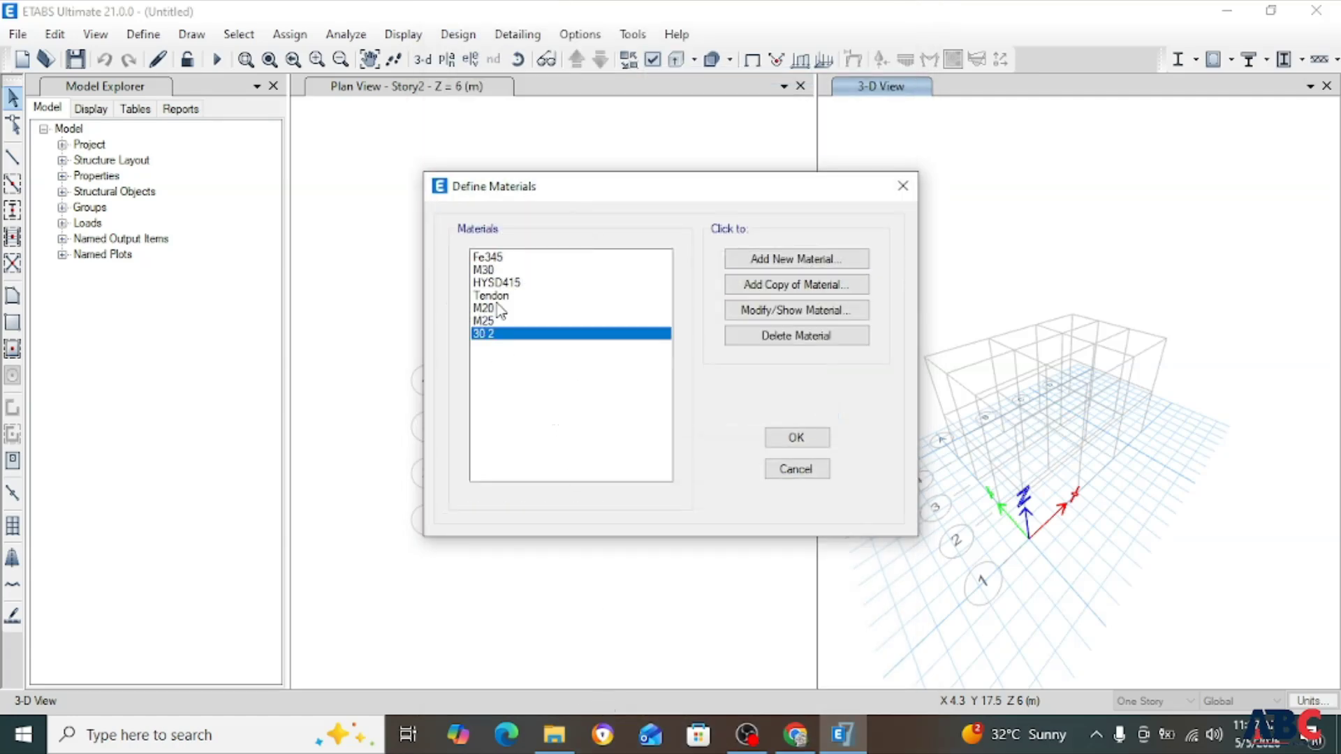
pyautogui.click(796, 310)
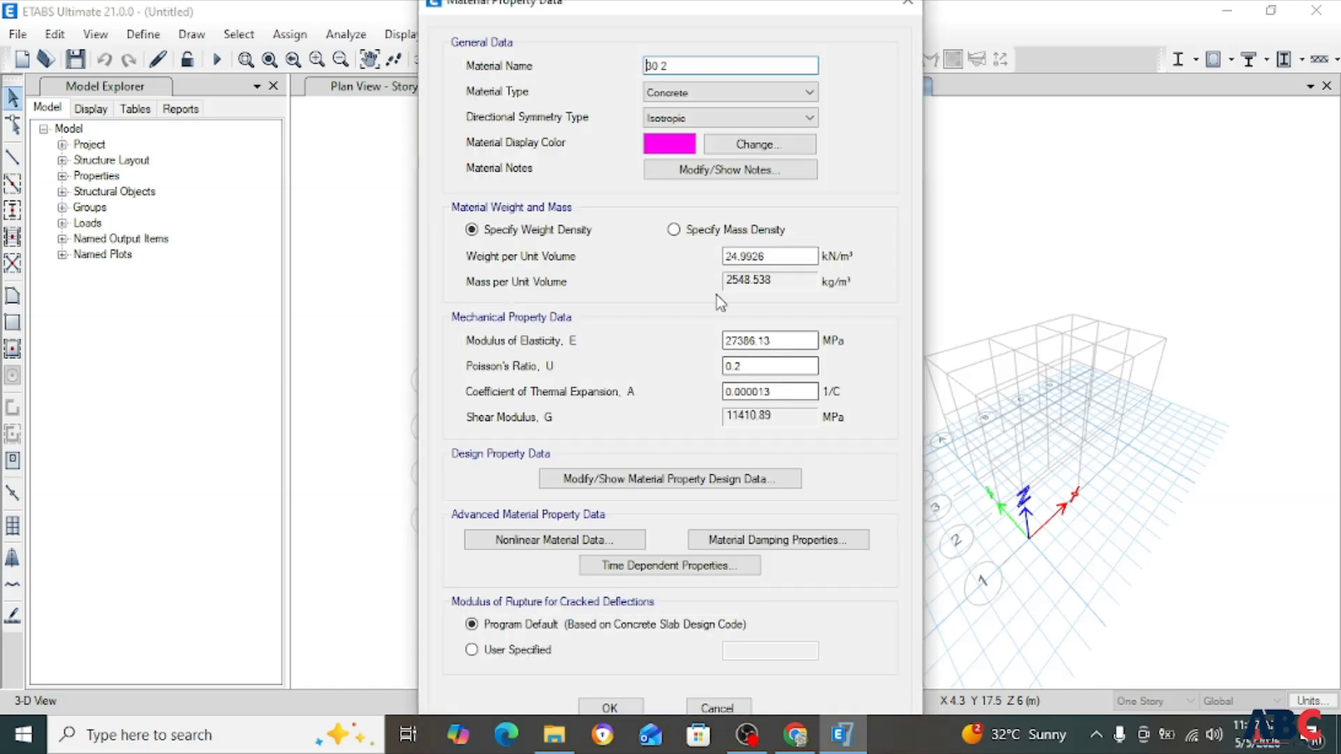
pyautogui.click(907, 3)
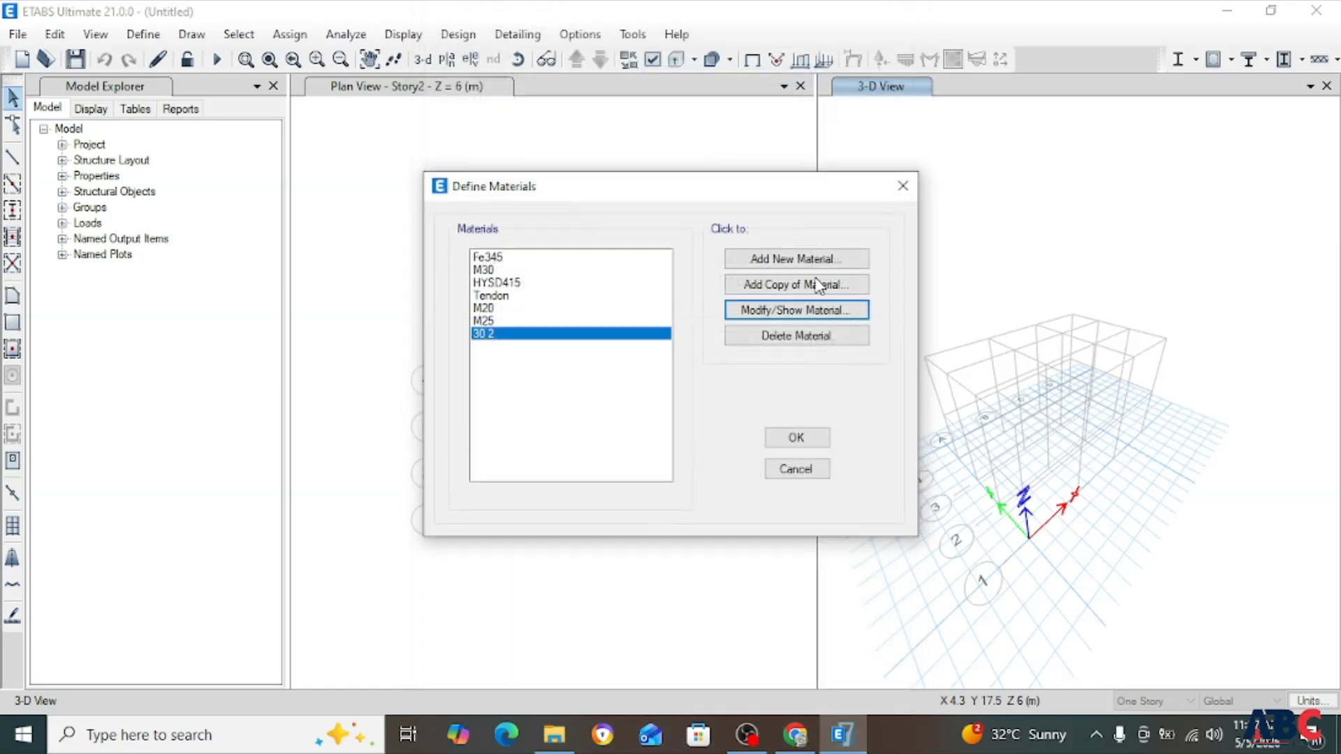
pyautogui.click(785, 341)
pyautogui.click(677, 439)
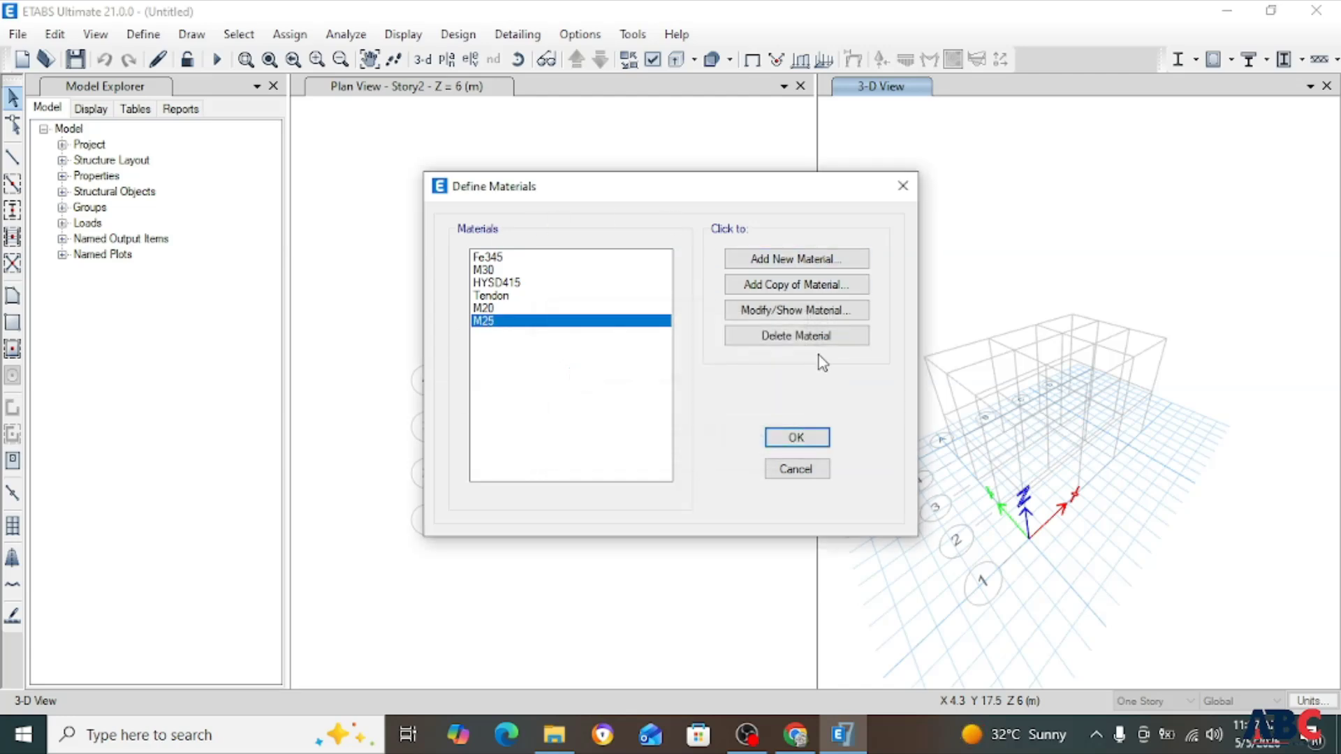
# Accept the defined materials, and reopen the material list to check it before accepting it again.
pyautogui.click(785, 441)
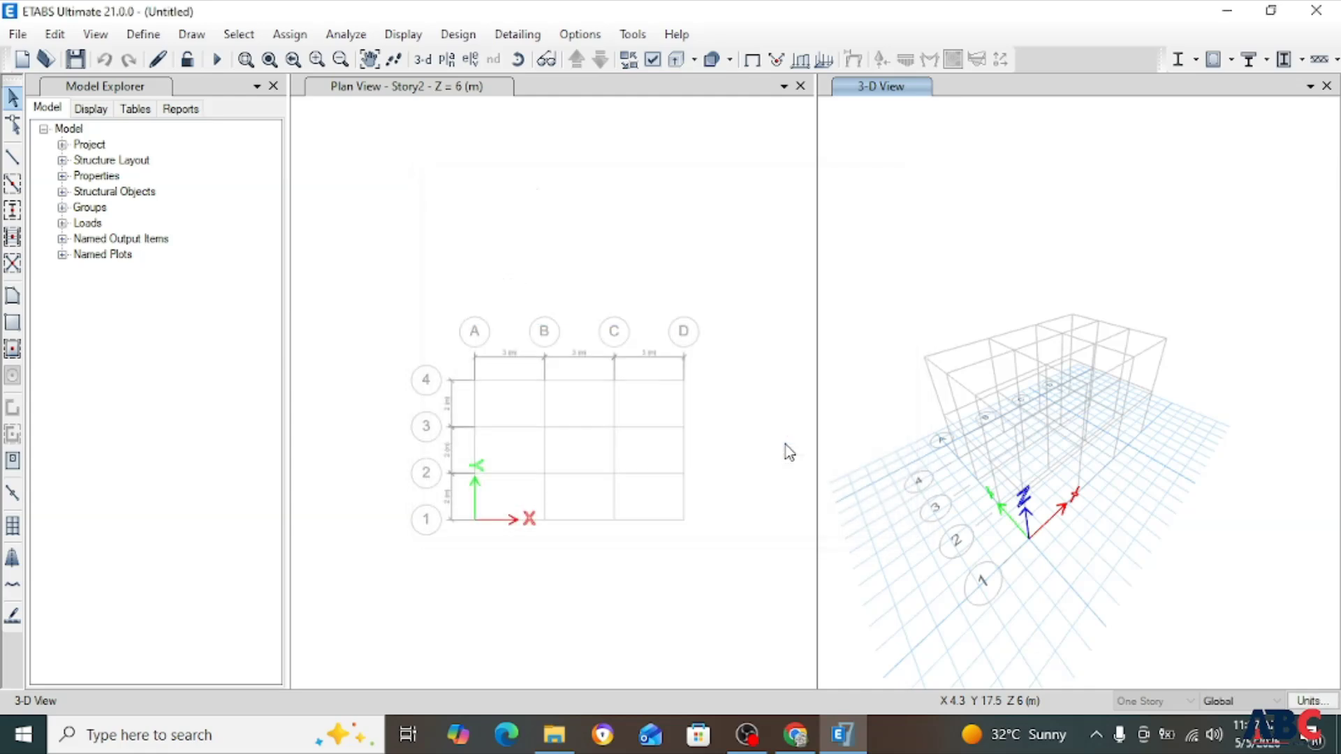
pyautogui.scroll(-1, 453, 264)
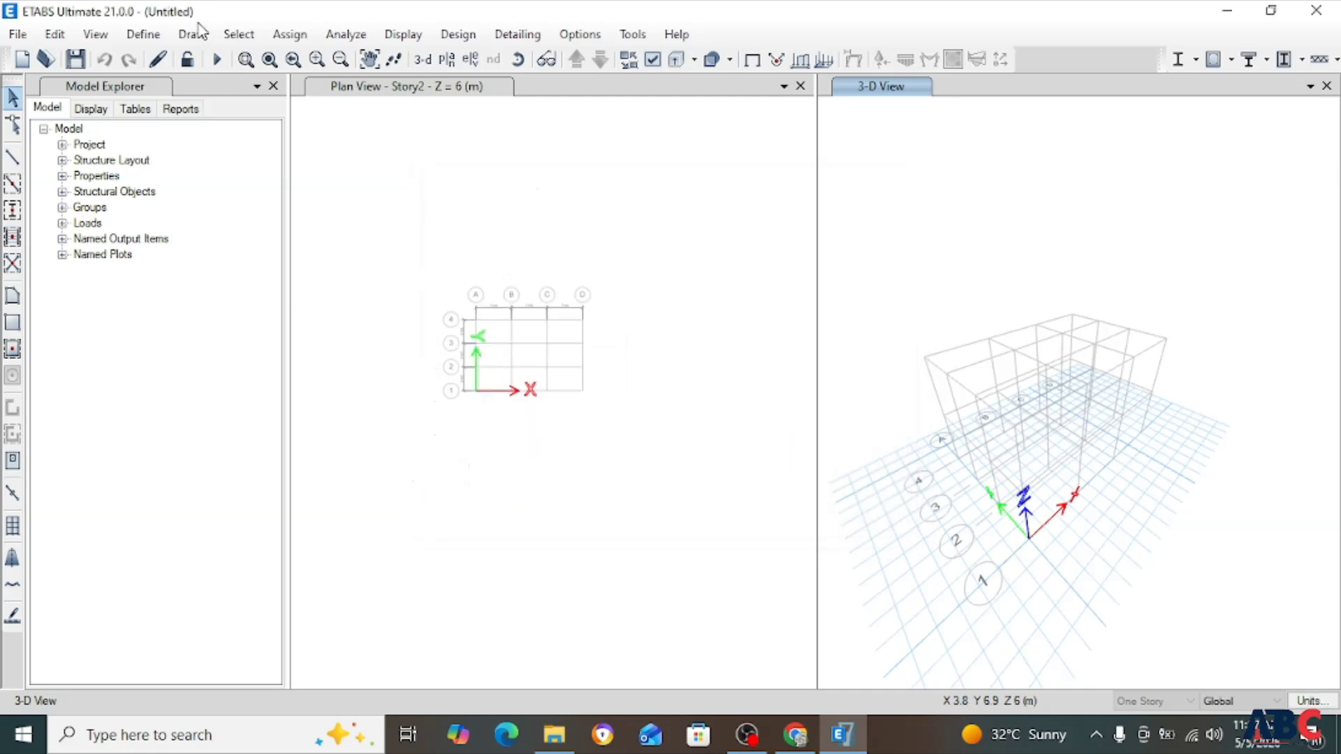
pyautogui.click(155, 36)
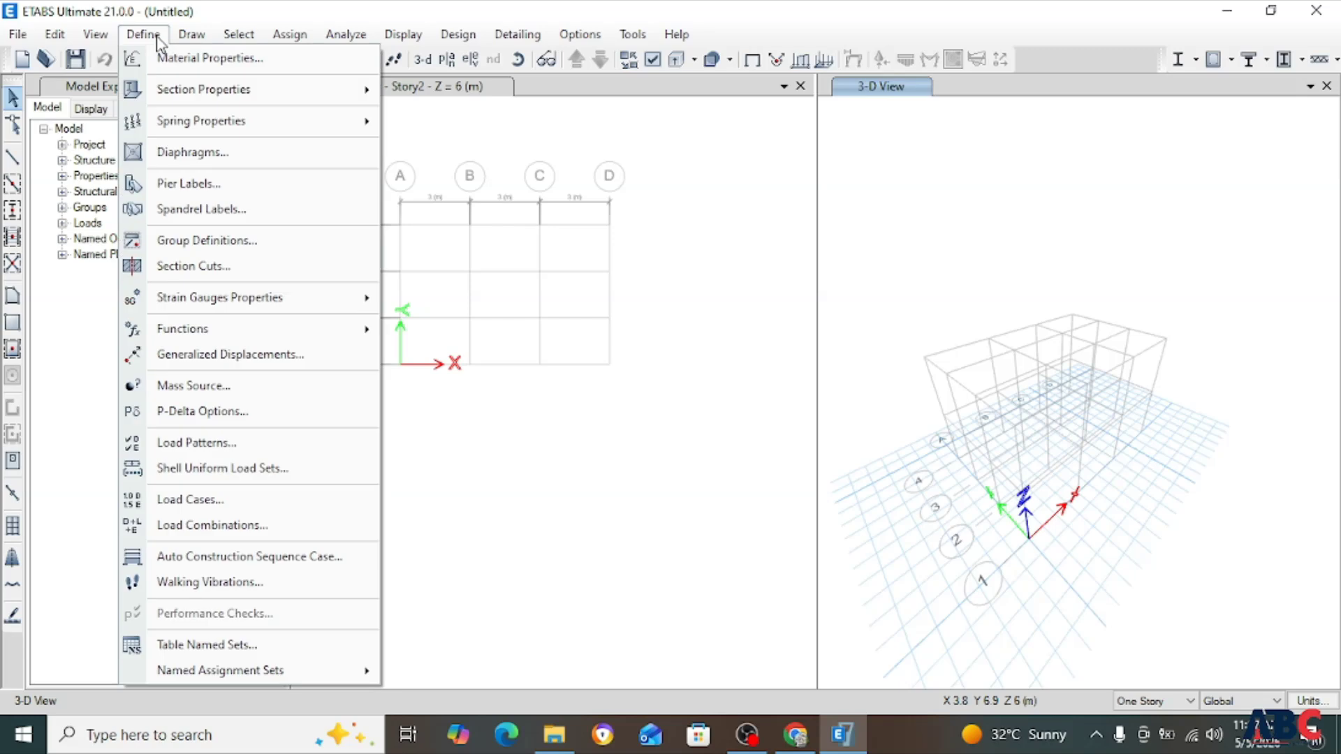
pyautogui.click(266, 58)
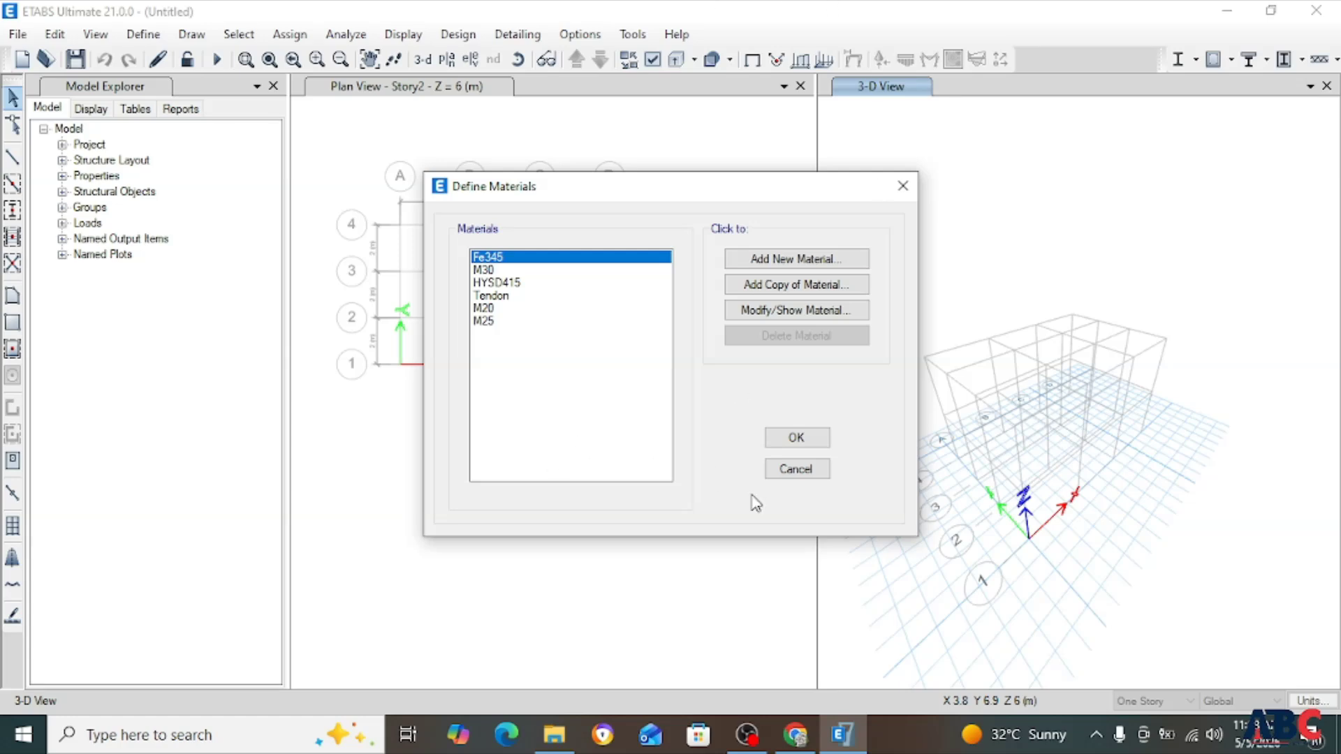
pyautogui.click(796, 437)
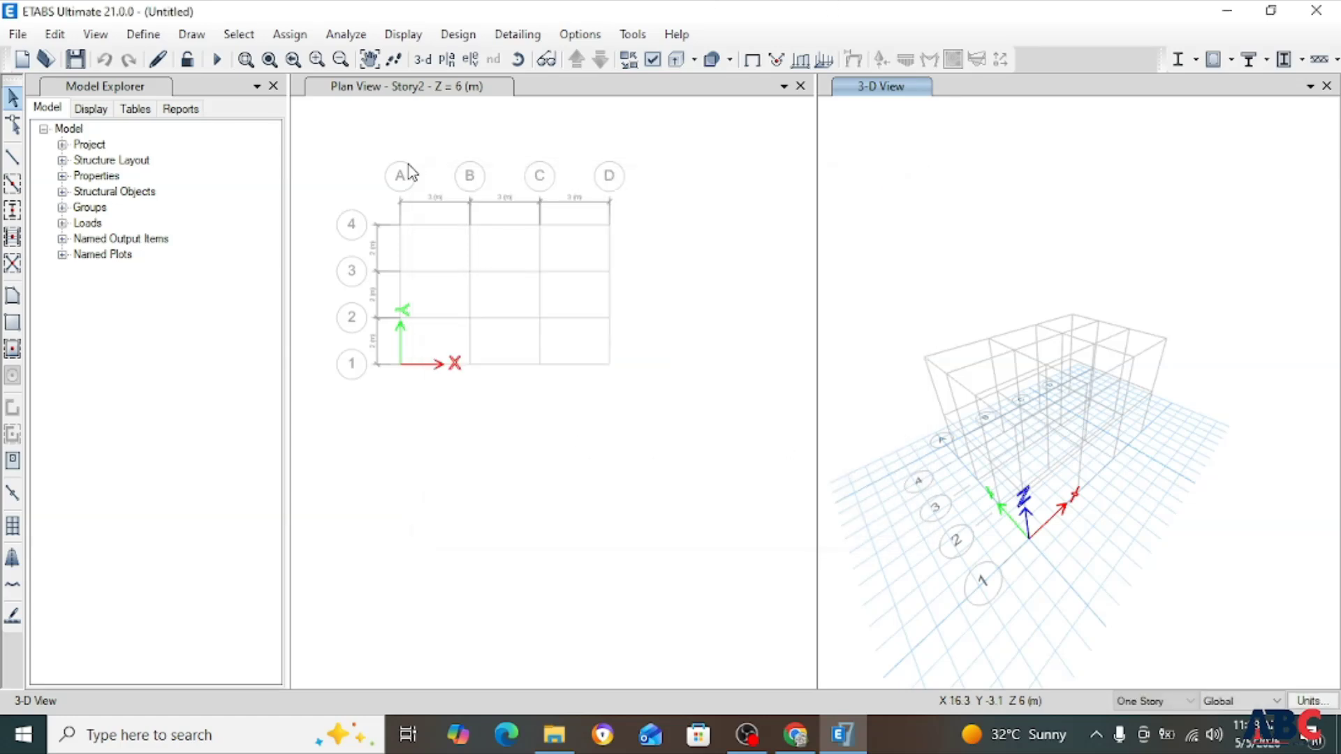
# Delete all default frame sections from A-CompBm through SteelCol in one go, leaving only ISLB600 and ISWB550.
pyautogui.click(158, 37)
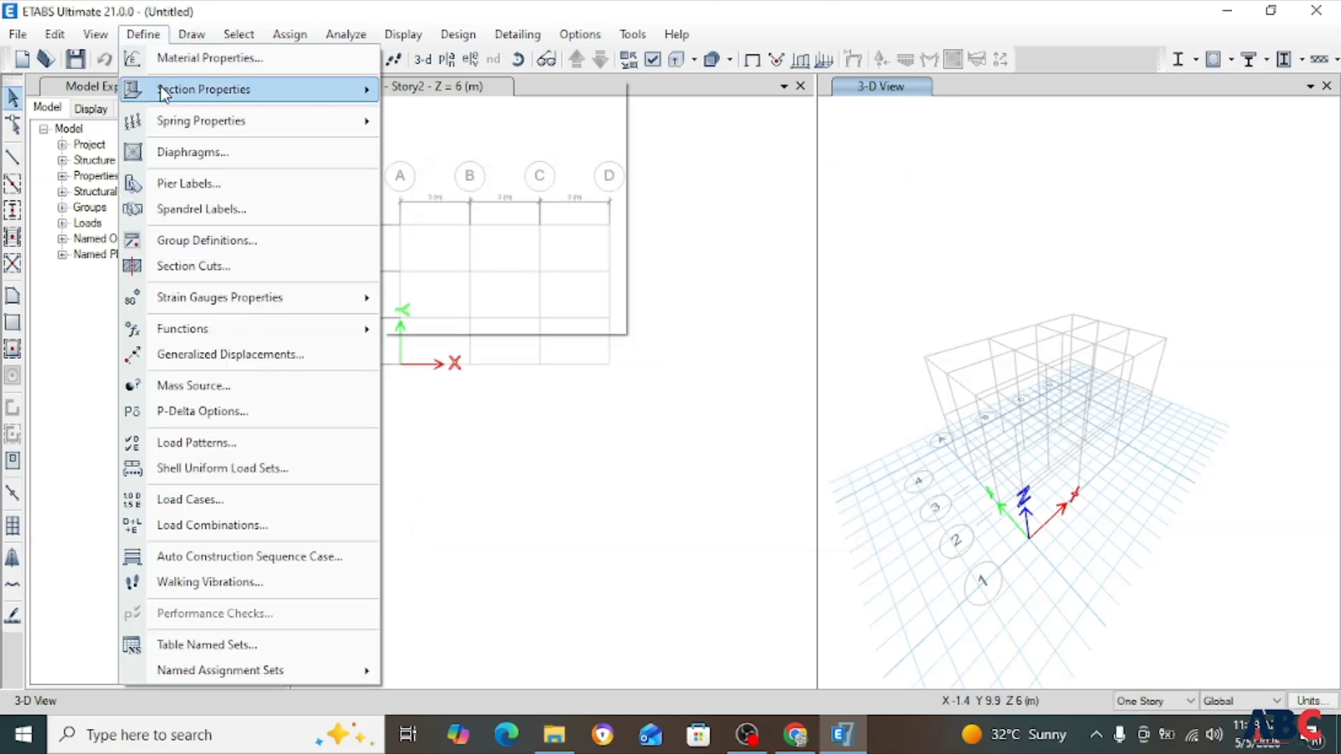
pyautogui.moveTo(164, 93)
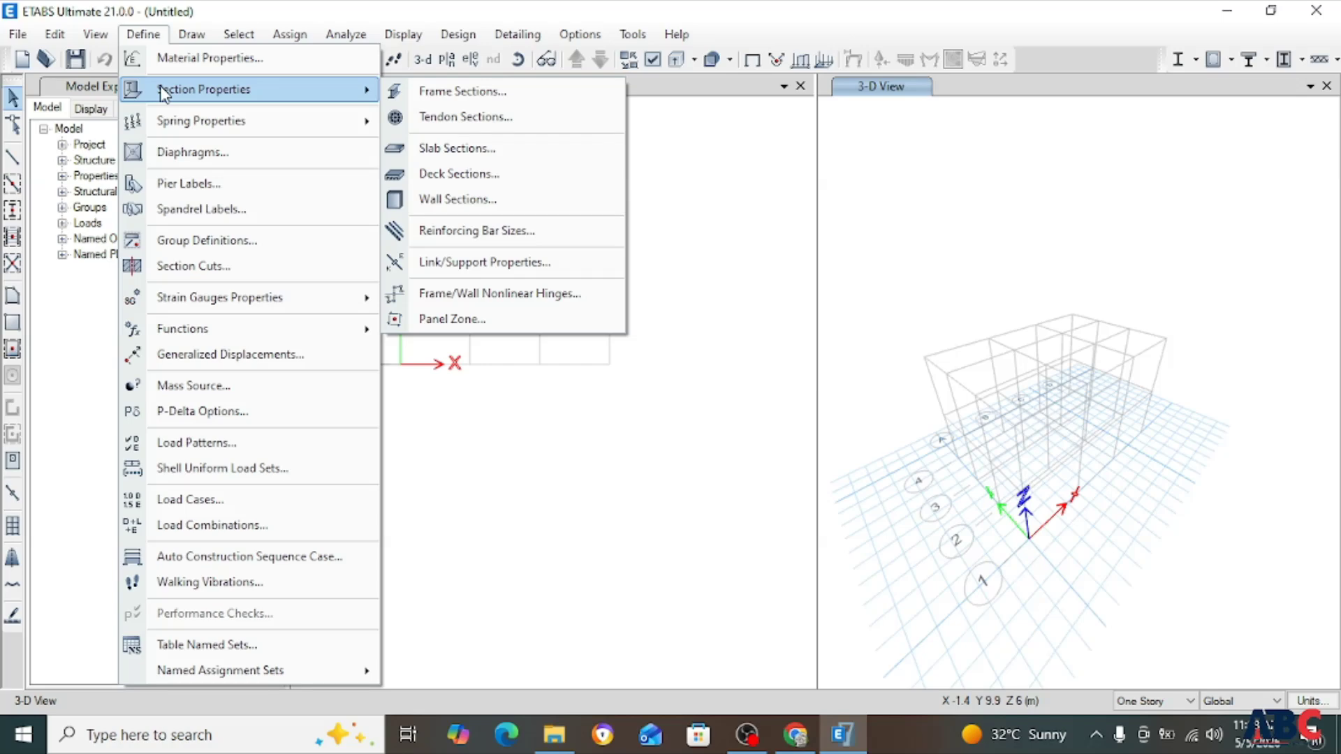
pyautogui.click(441, 91)
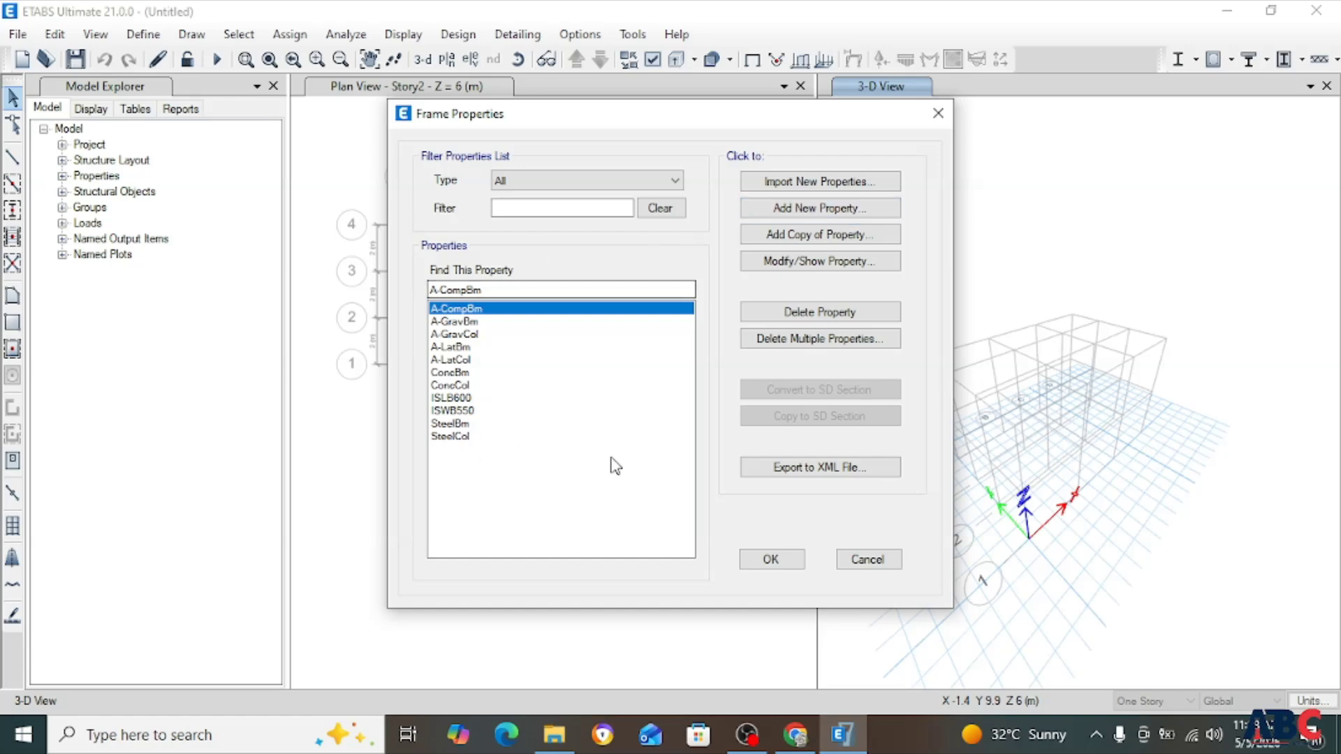
pyautogui.click(819, 338)
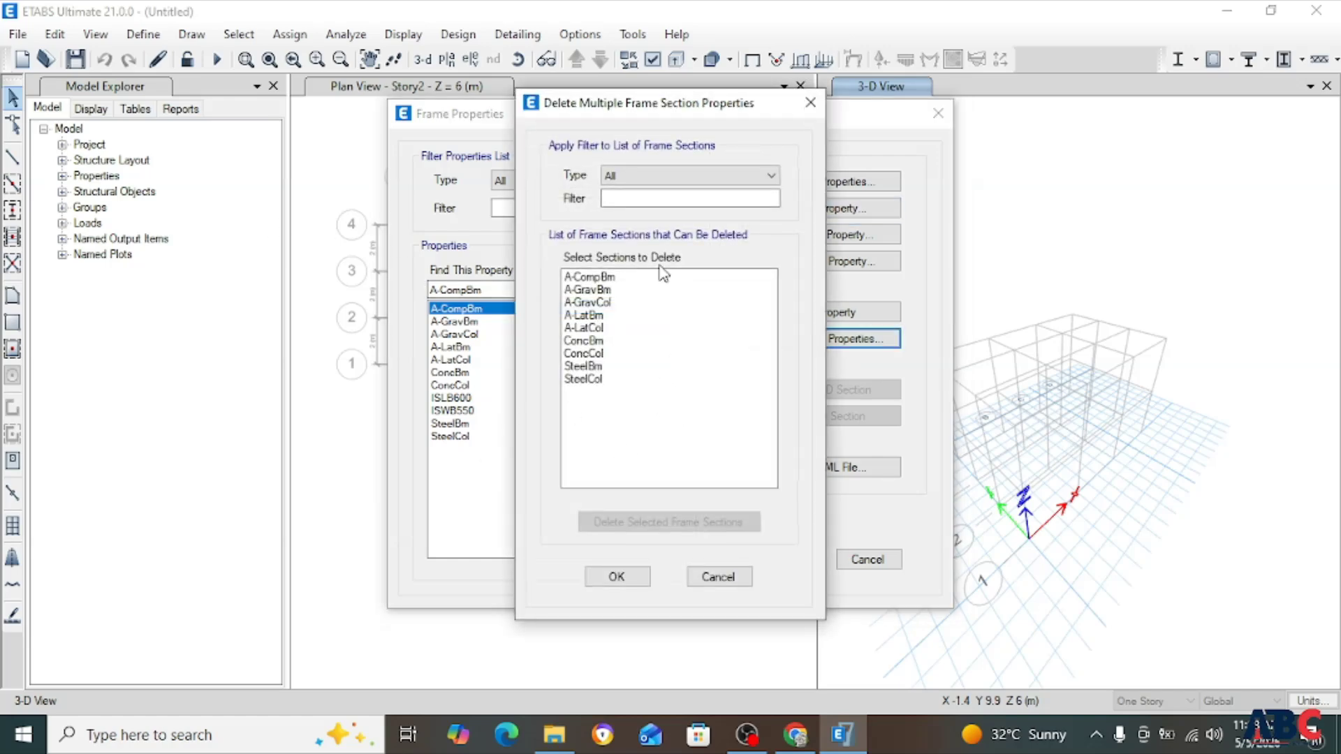
pyautogui.click(632, 277)
pyautogui.keyDown('shift'); pyautogui.click(579, 378); pyautogui.keyUp('shift')
pyautogui.click(651, 524)
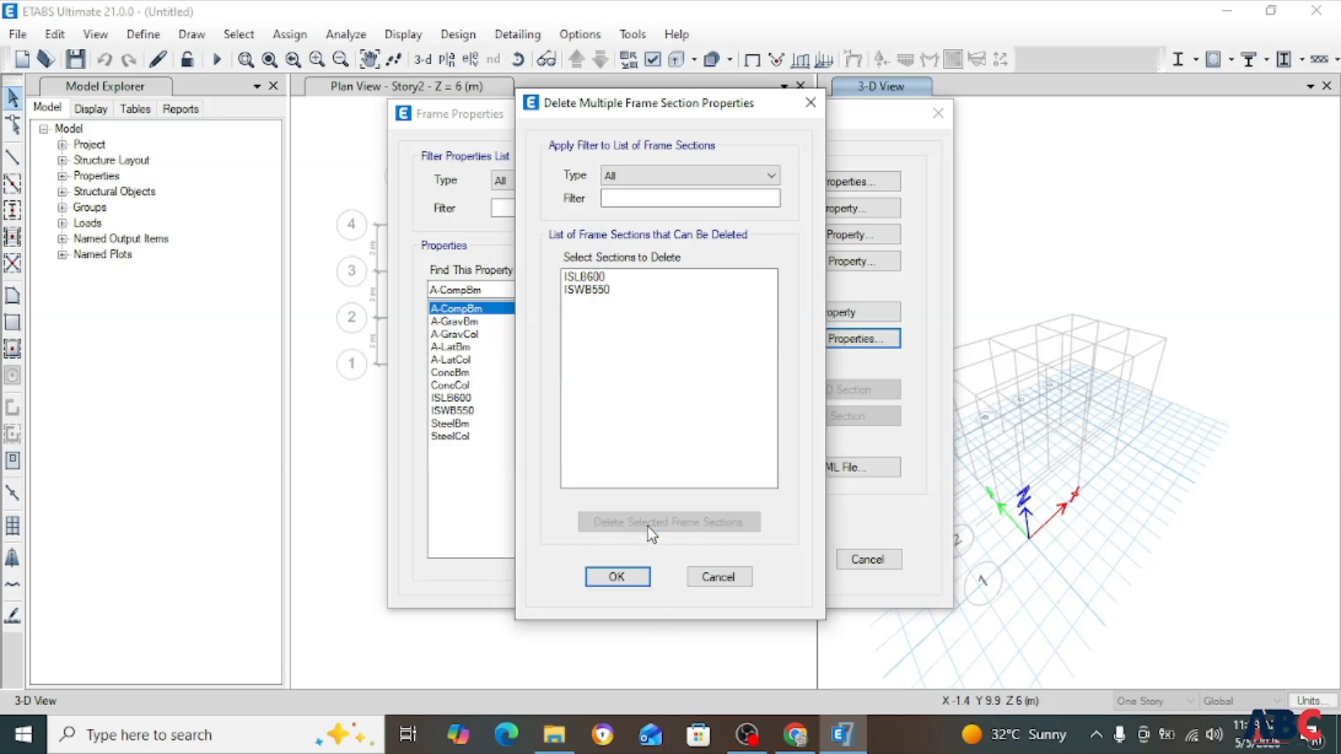
pyautogui.click(615, 577)
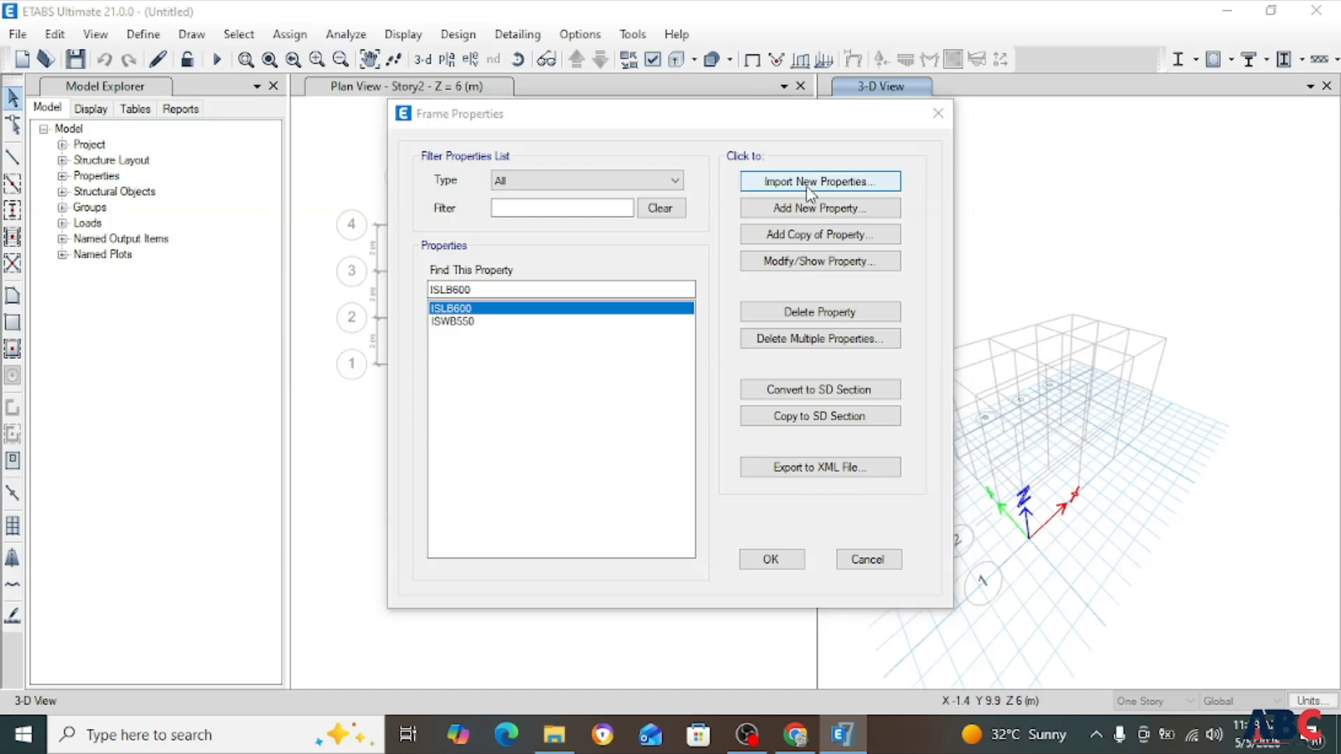
pyautogui.click(810, 208)
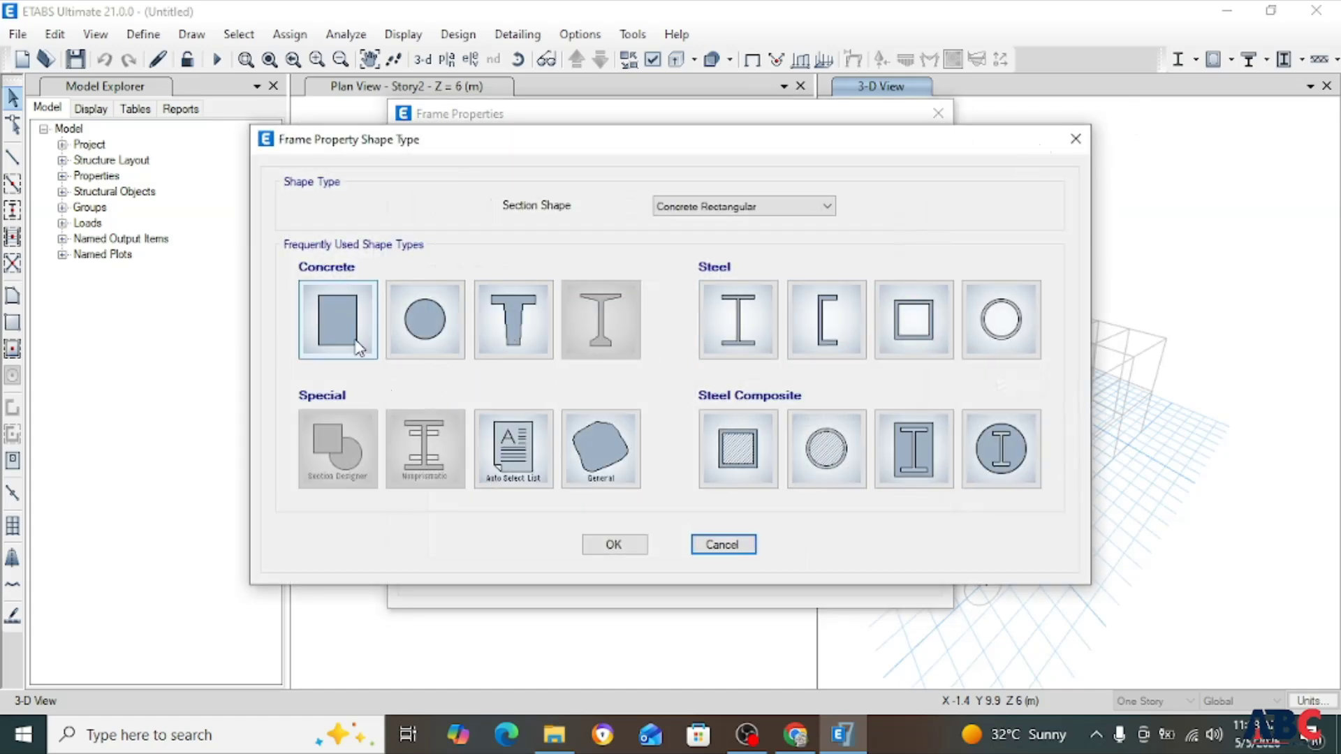
pyautogui.click(1075, 138)
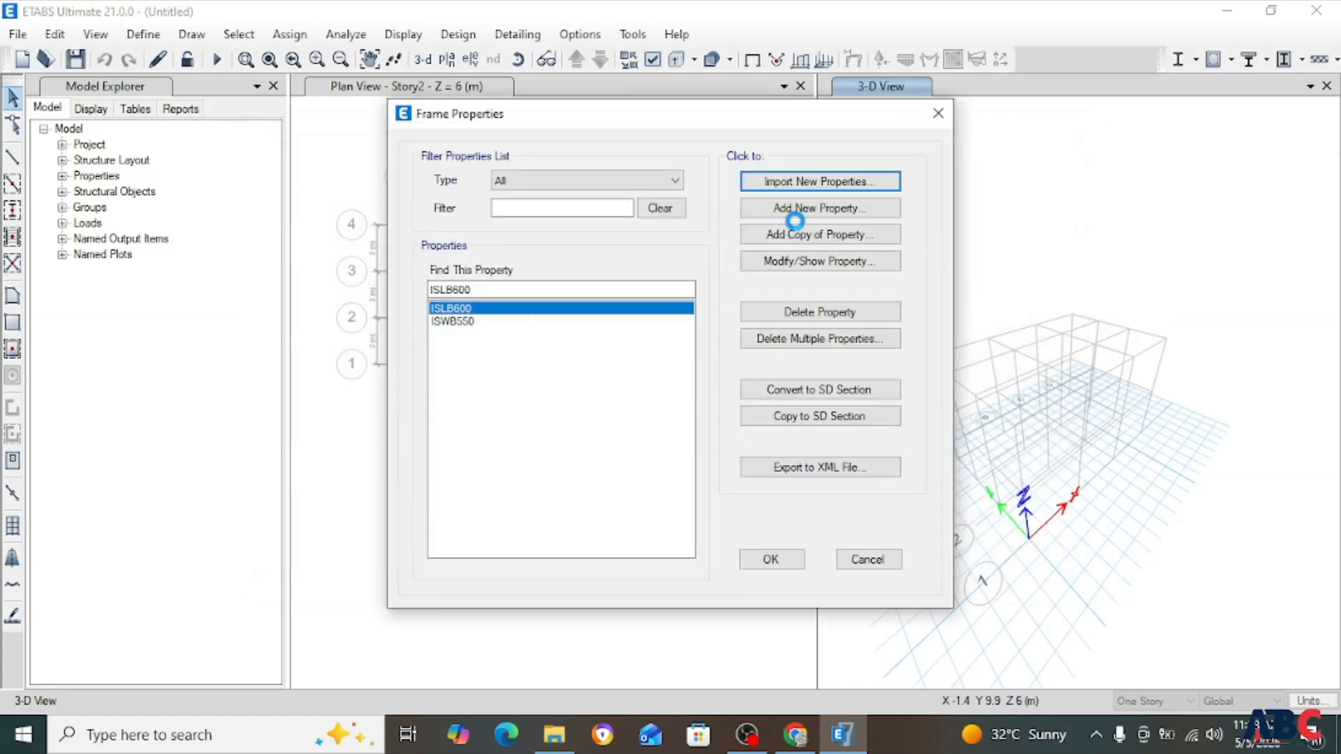
pyautogui.click(877, 43)
# Add a new concrete rectangular frame section named COL 380X 300 with M20 as its material.
pyautogui.click(819, 208)
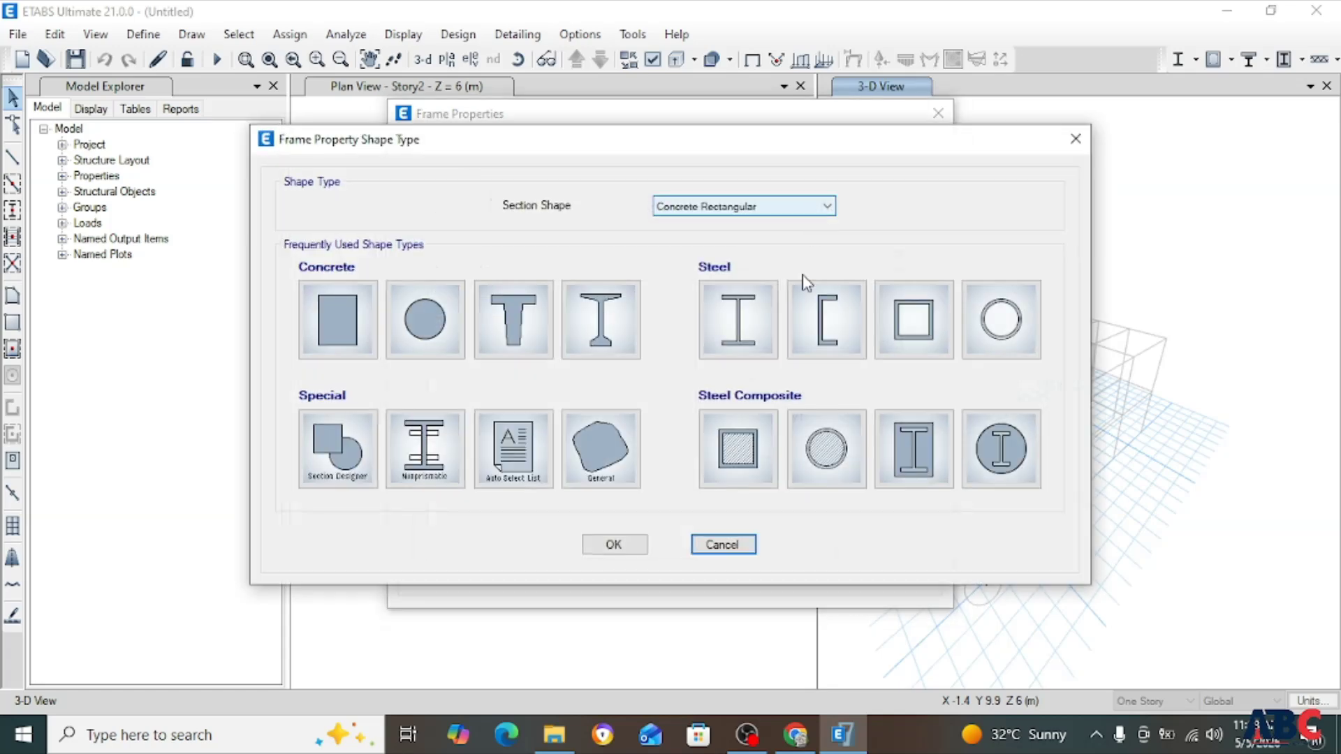
pyautogui.press('Escape')
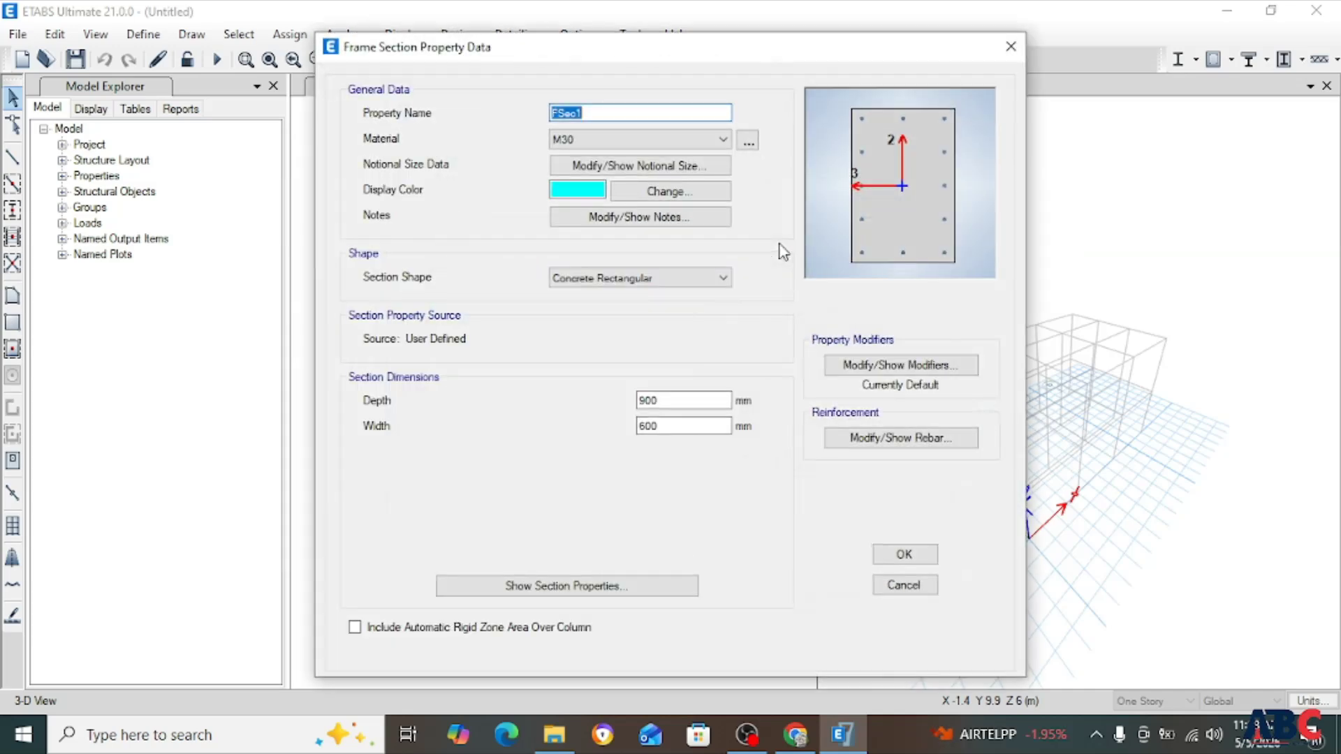
pyautogui.write('c')
pyautogui.click(593, 134)
pyautogui.click(574, 207)
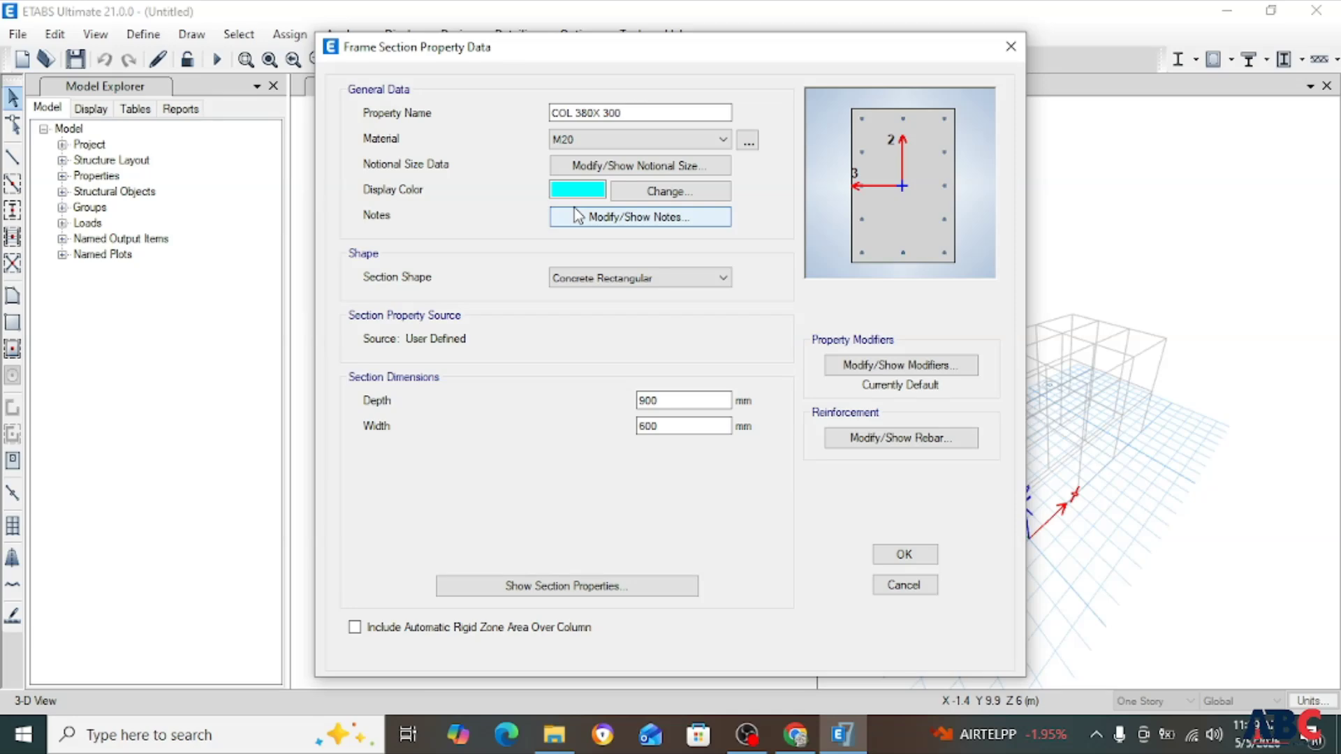
# Check the column section's notional size data and its notes, accepting each.
pyautogui.click(639, 169)
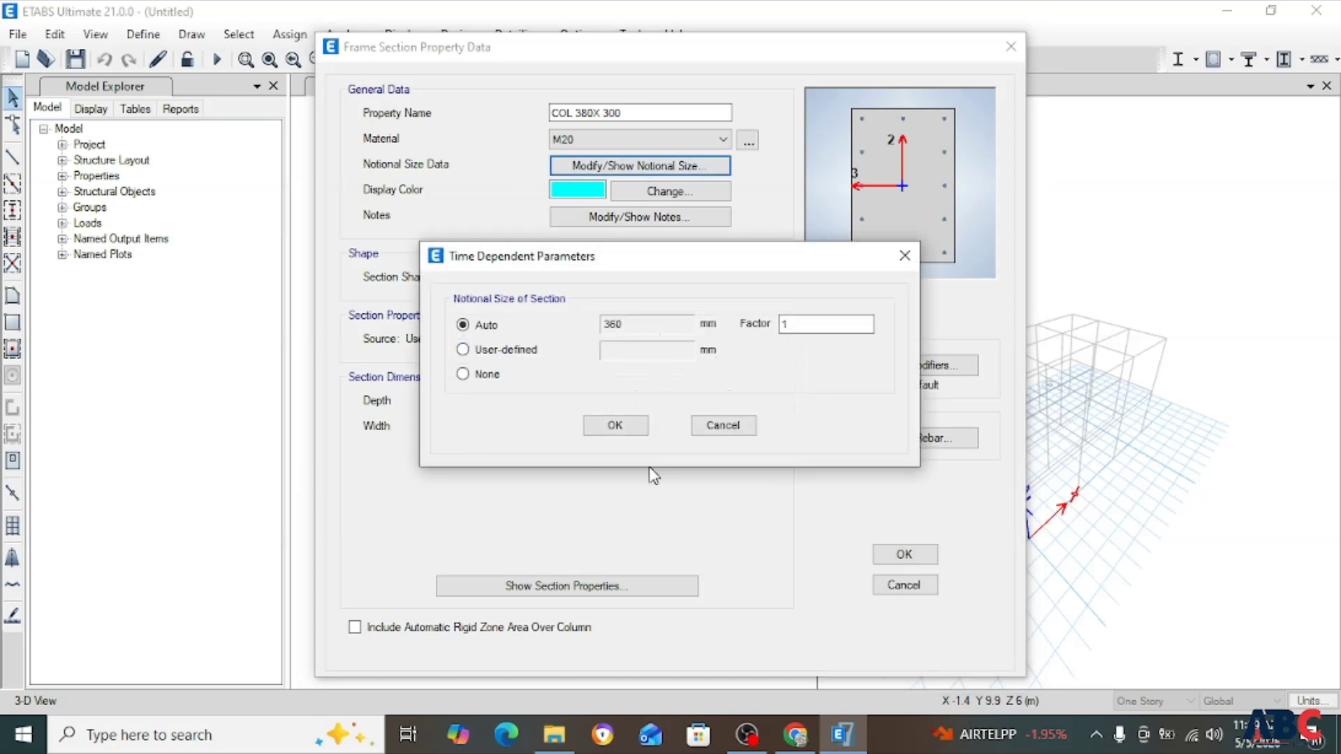
pyautogui.click(633, 427)
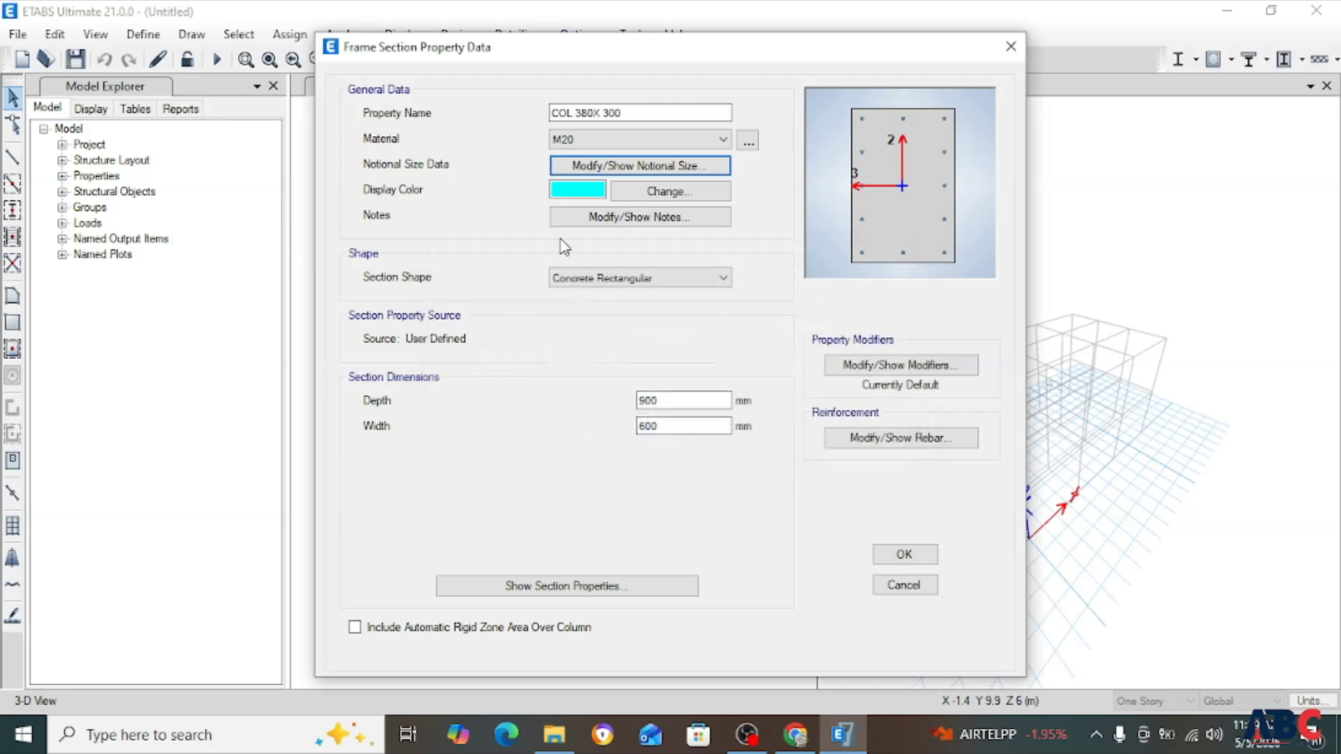
pyautogui.click(643, 224)
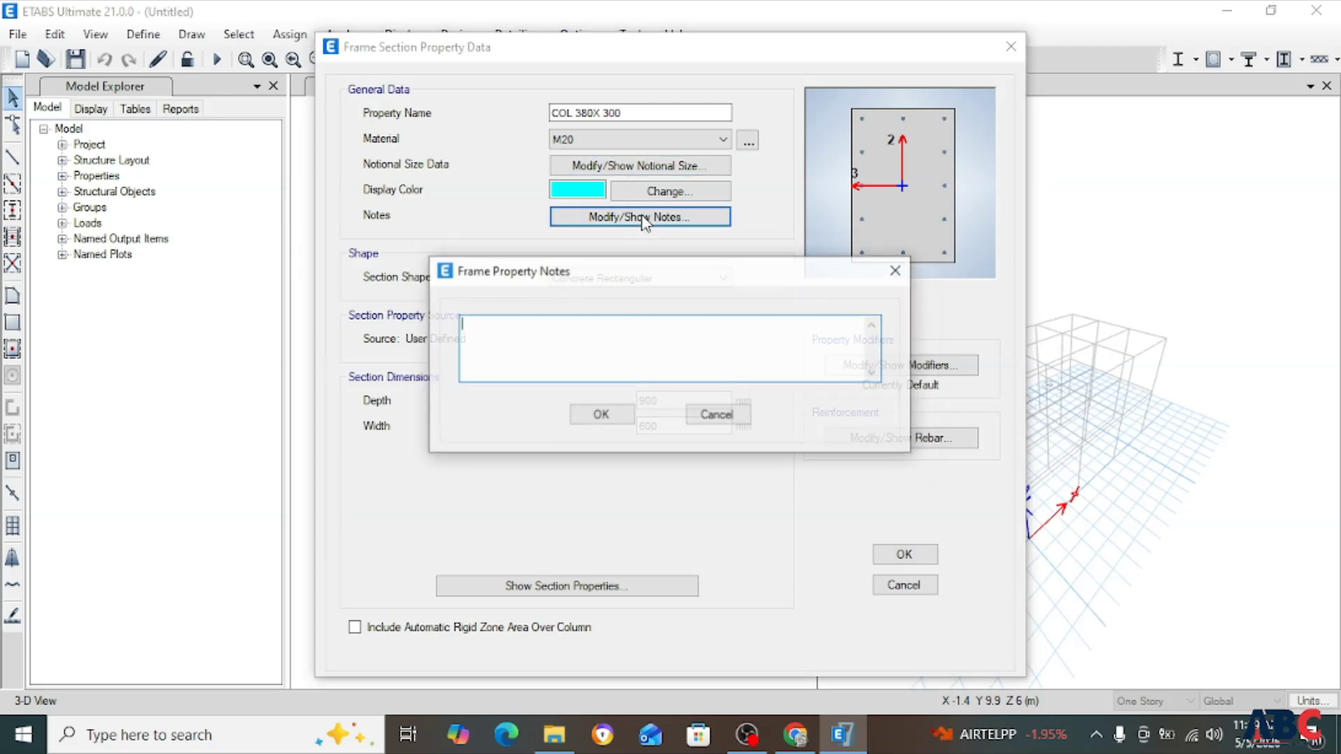
pyautogui.click(598, 415)
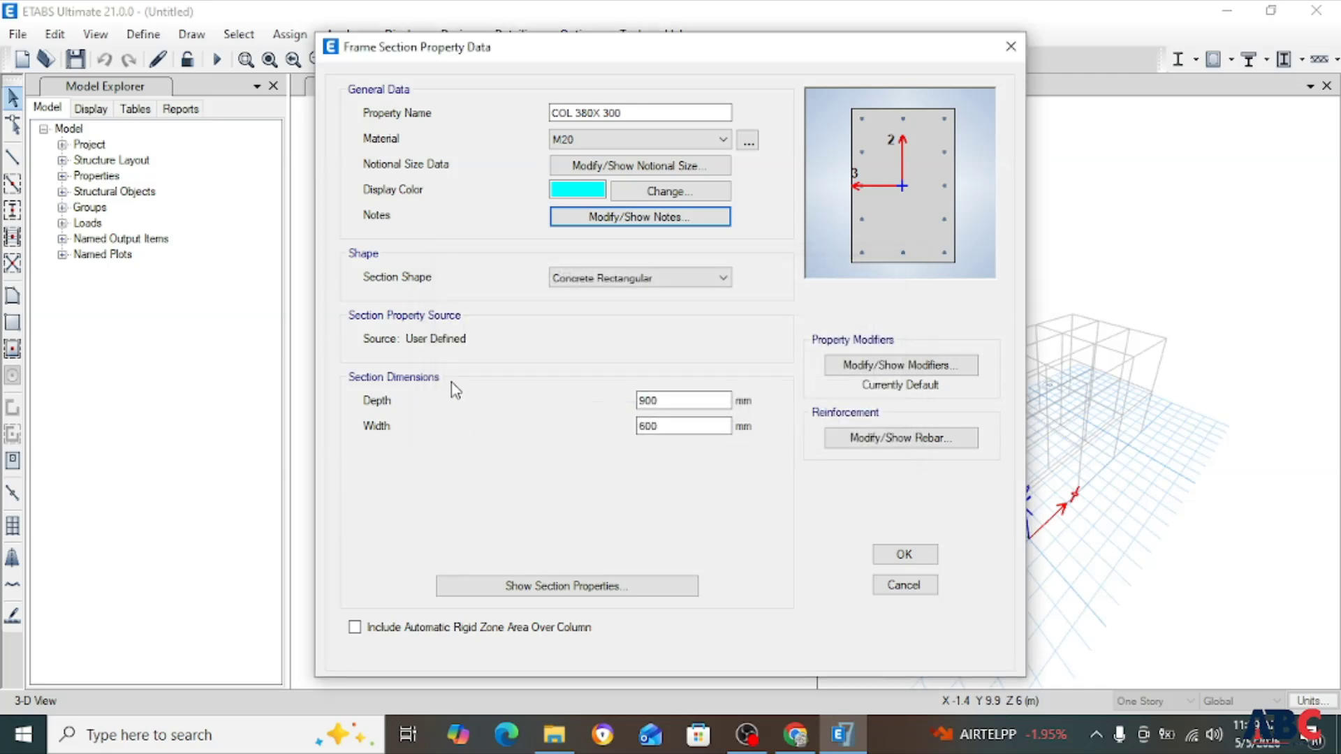
# Set the column section's depth to 380 mm and its width to 300 mm.
pyautogui.moveTo(682, 399); pyautogui.dragTo(616, 398)
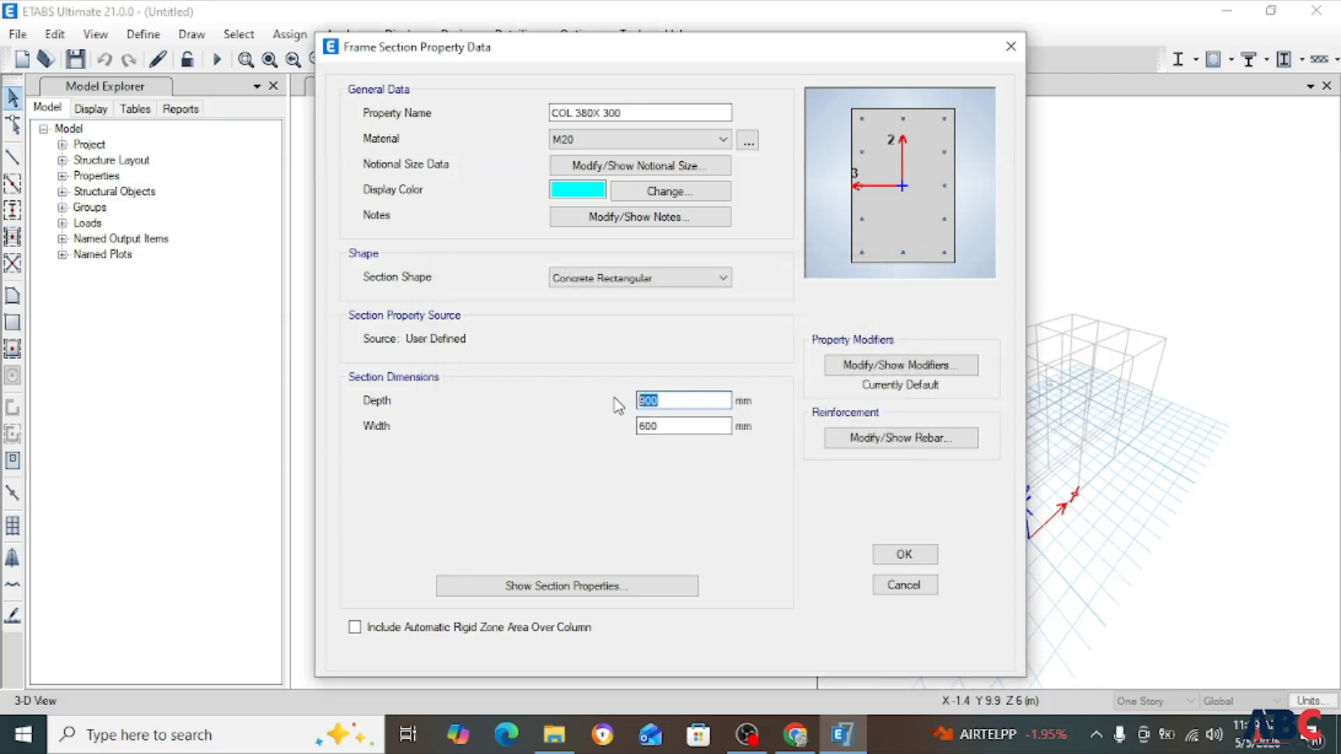
pyautogui.write('380')
pyautogui.press('Tab')
pyautogui.write('3')
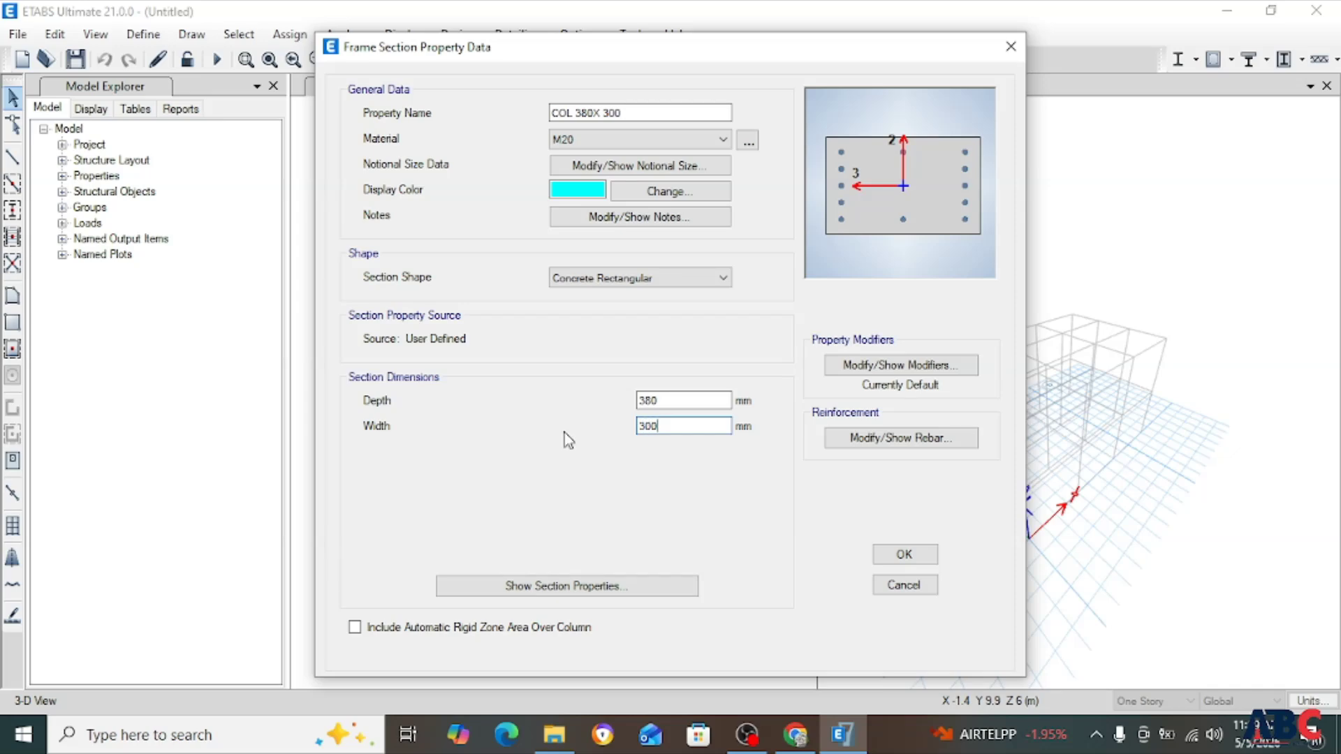
# Review the column section's computed section properties and its property/stiffness modification factors.
pyautogui.click(588, 596)
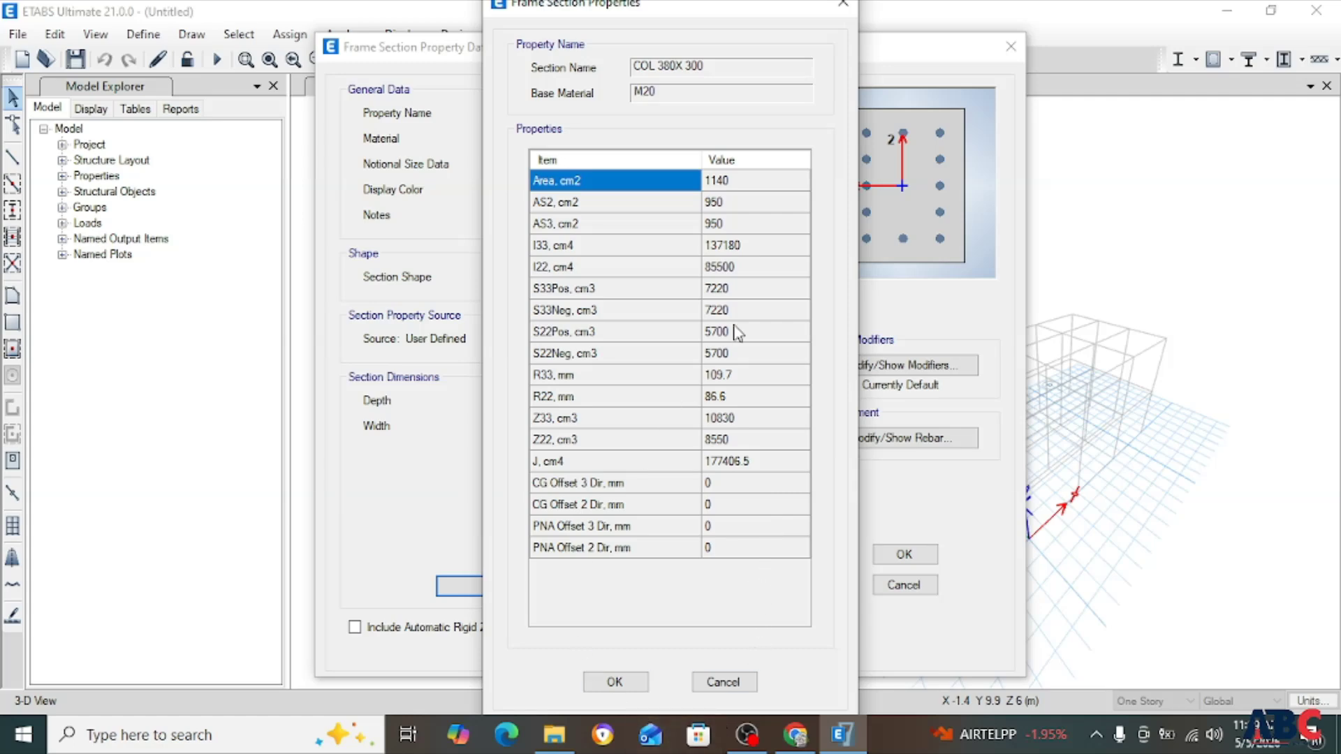
pyautogui.click(615, 683)
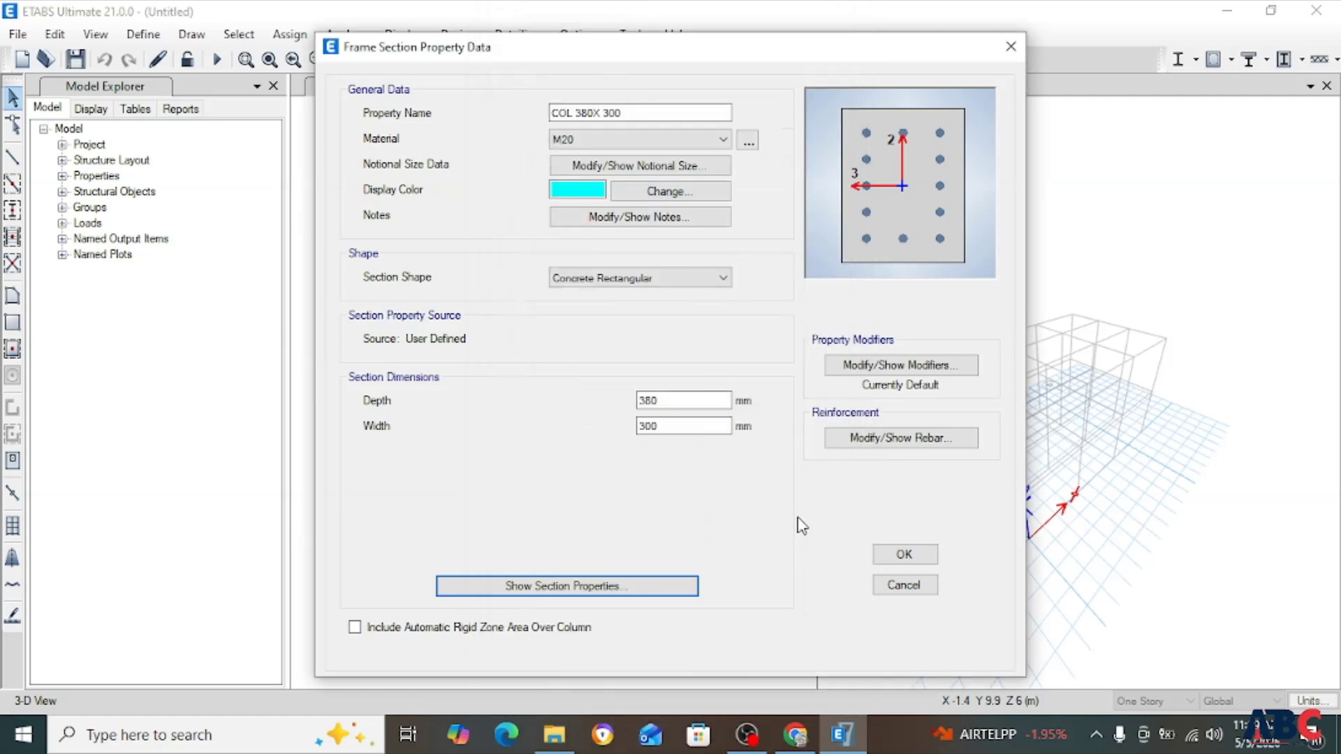
pyautogui.click(911, 371)
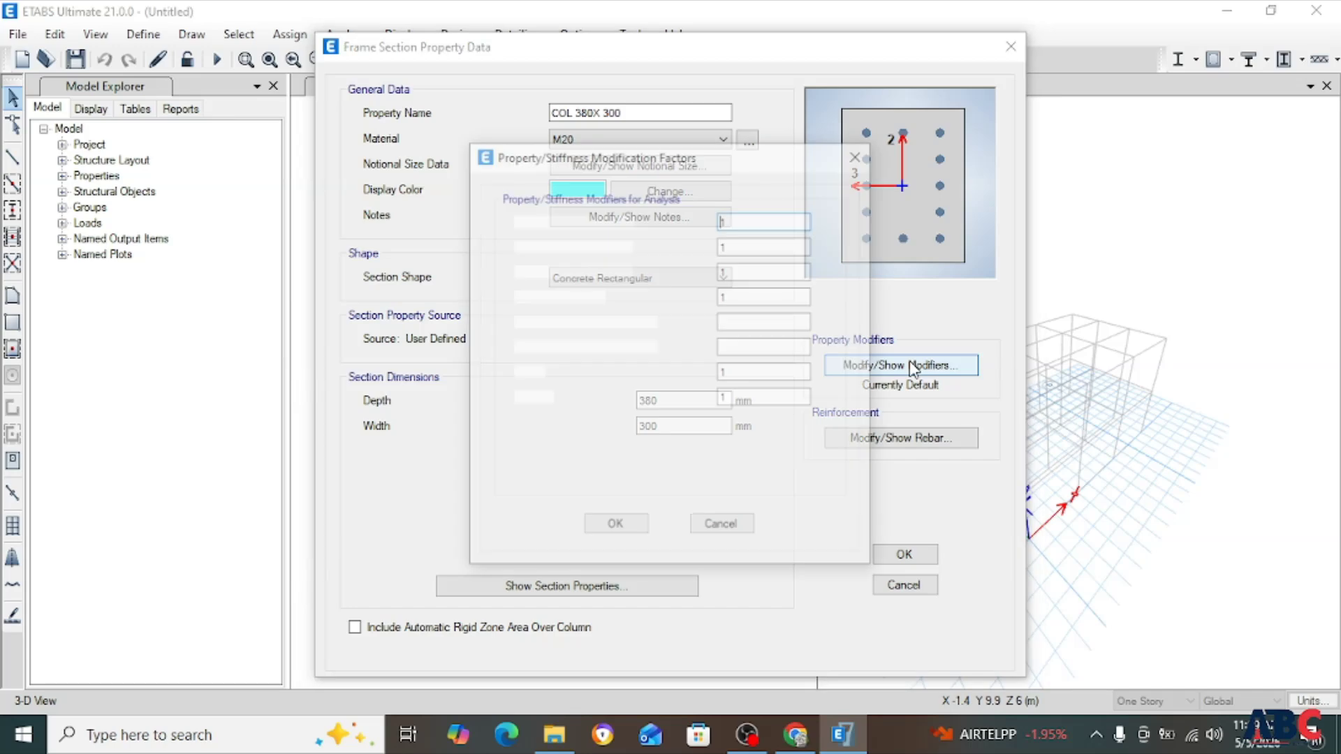
pyautogui.click(748, 296)
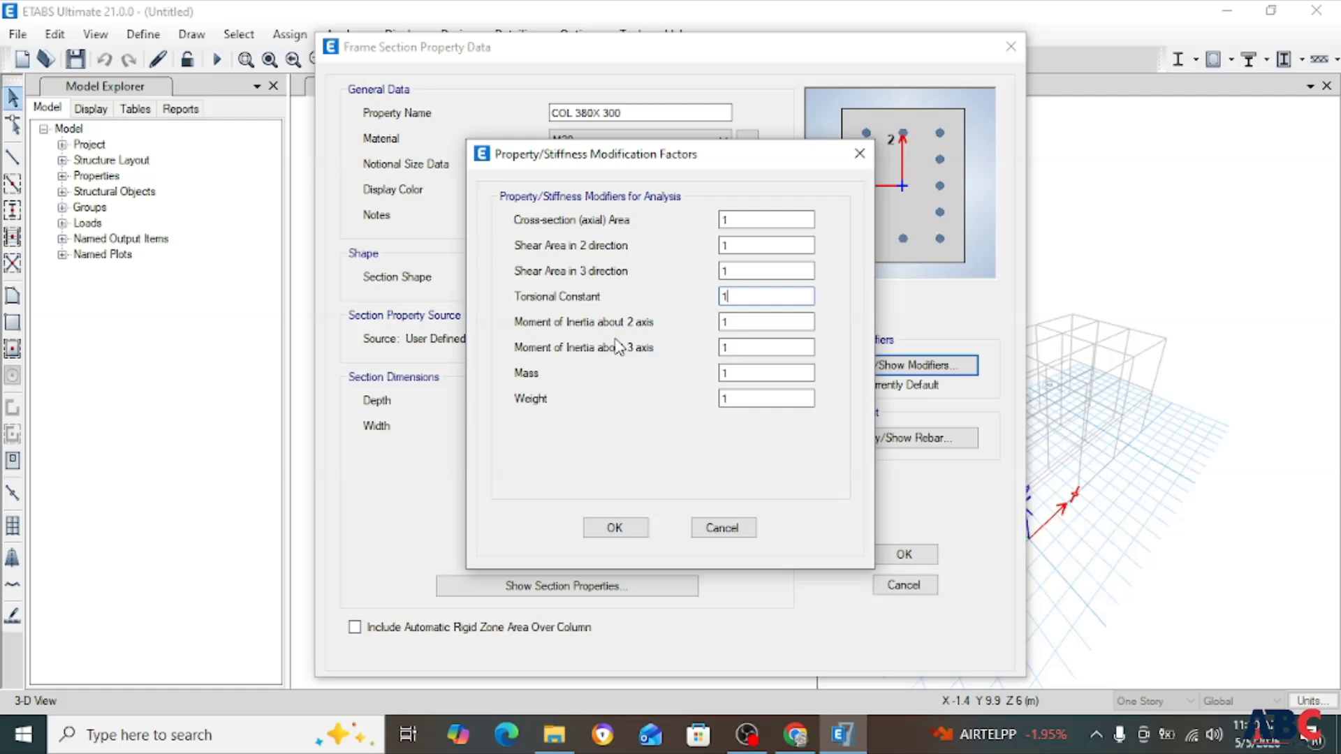
pyautogui.click(614, 528)
# Open the section's reinforcement data, view the M3 Design Only (Beam) options, and return to P-M2-M3 Design (Column).
pyautogui.click(896, 451)
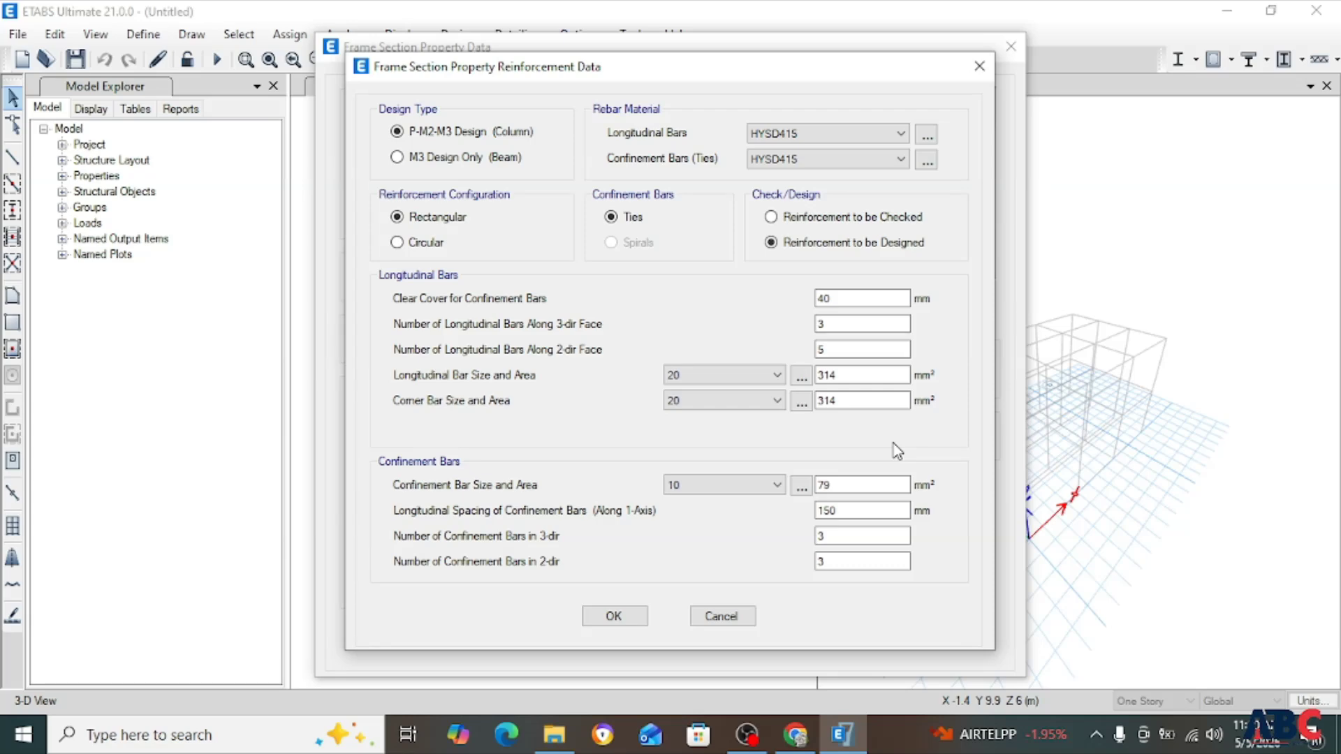
pyautogui.click(397, 159)
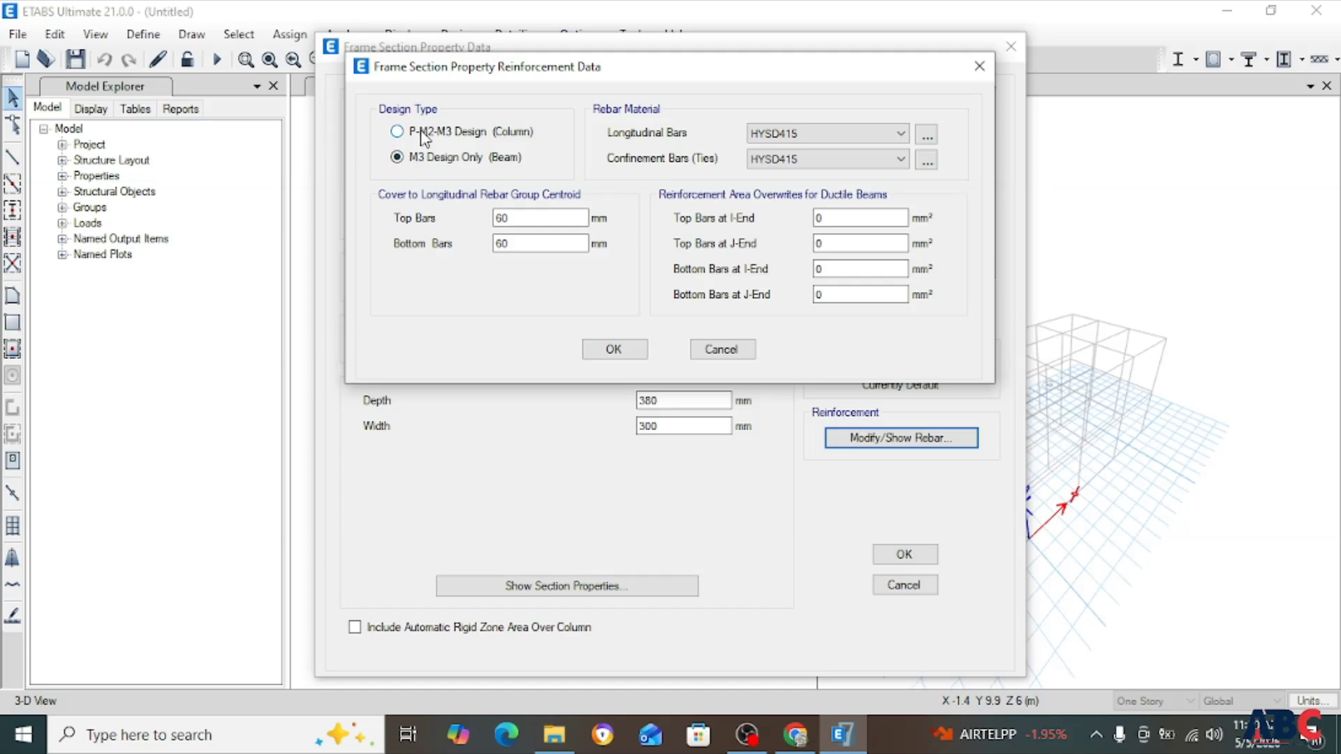
pyautogui.click(421, 133)
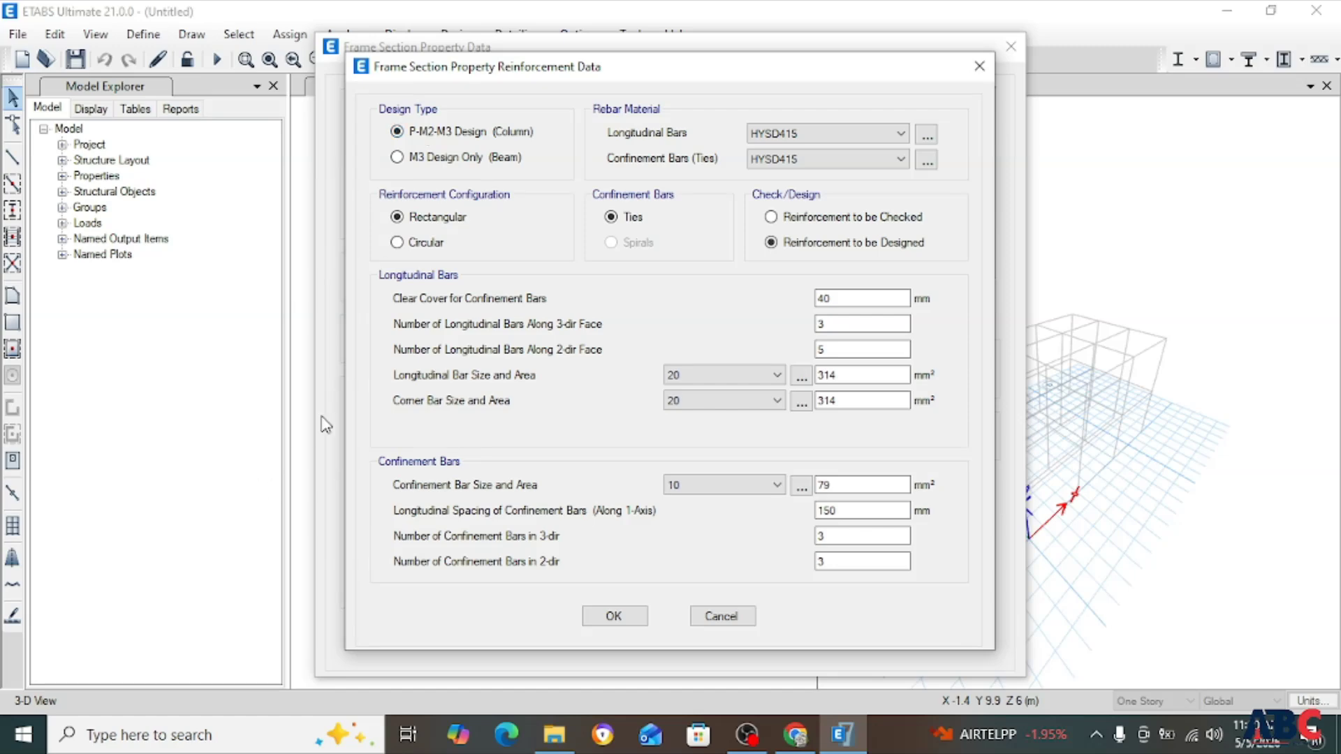
# Check the material choices for the longitudinal bars and the ties, along with the list of defined materials.
pyautogui.click(835, 134)
pyautogui.click(831, 134)
pyautogui.click(817, 159)
pyautogui.click(817, 159)
pyautogui.click(926, 134)
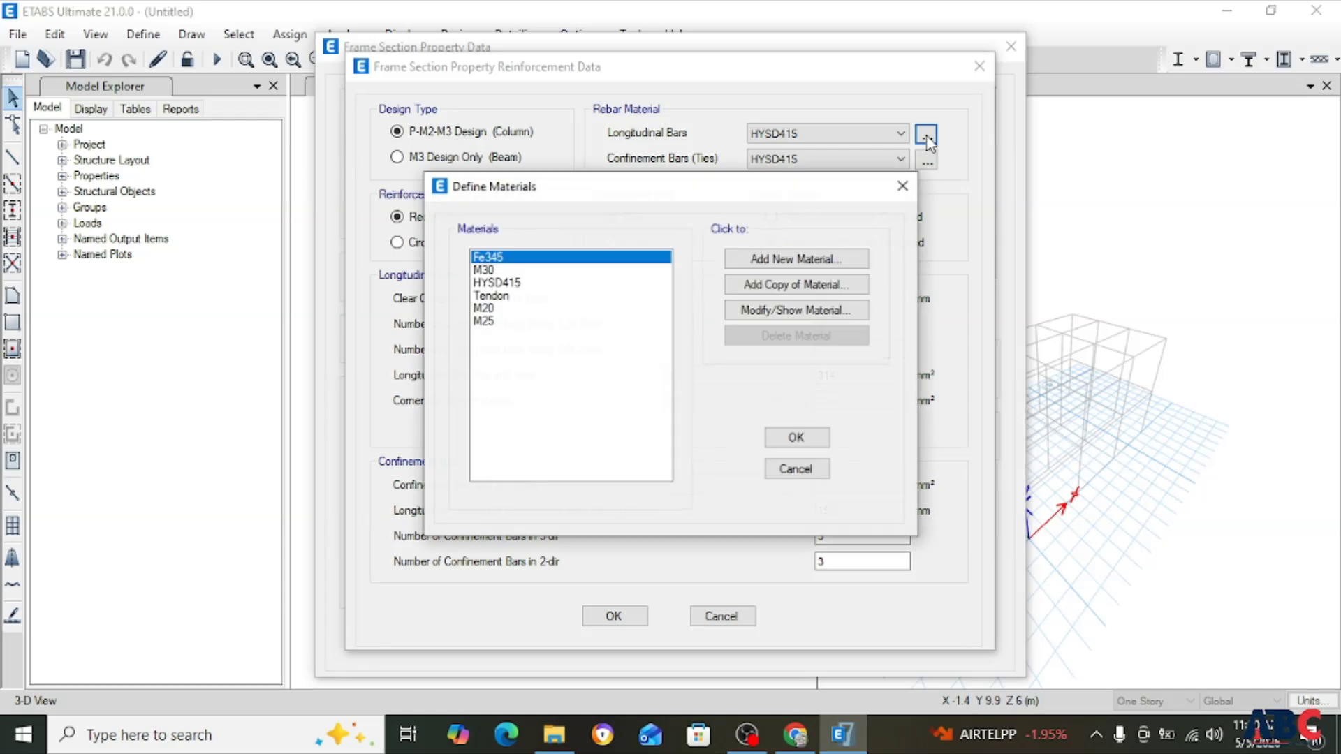
pyautogui.click(541, 308)
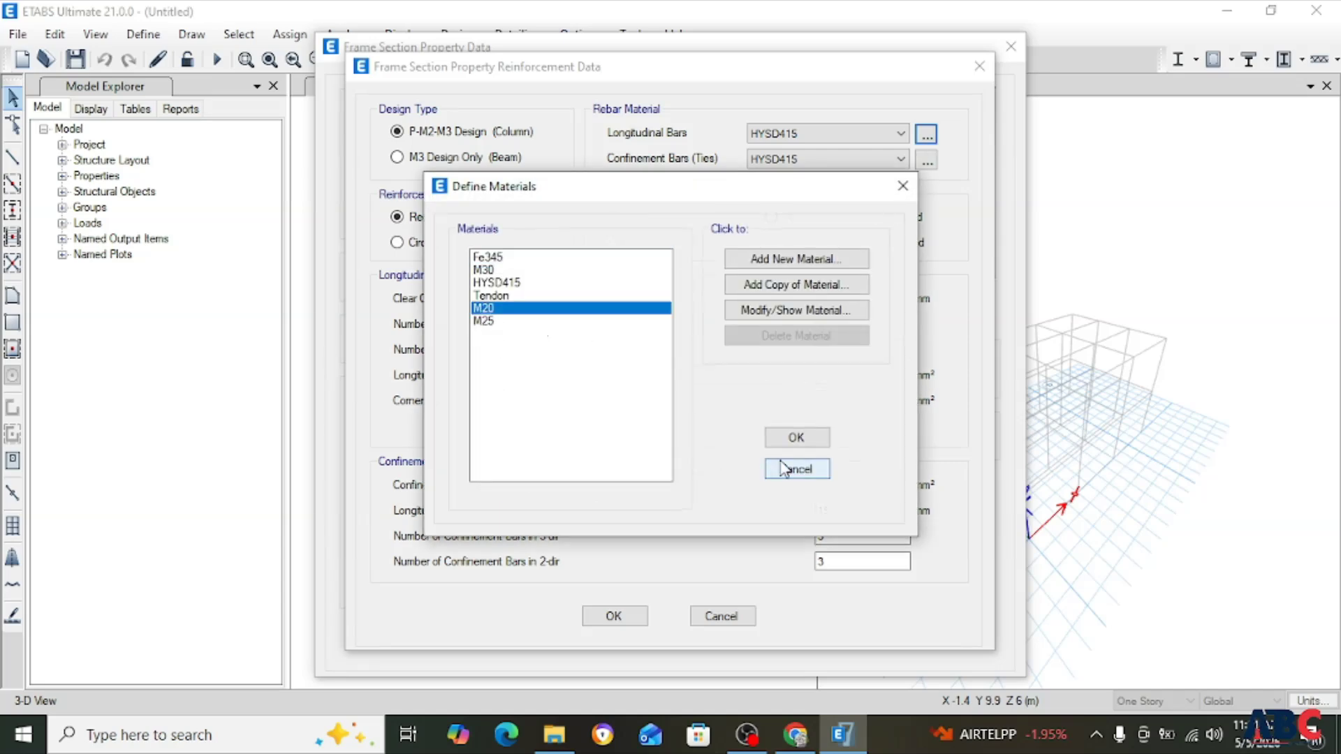
pyautogui.click(794, 437)
pyautogui.click(817, 158)
pyautogui.click(817, 159)
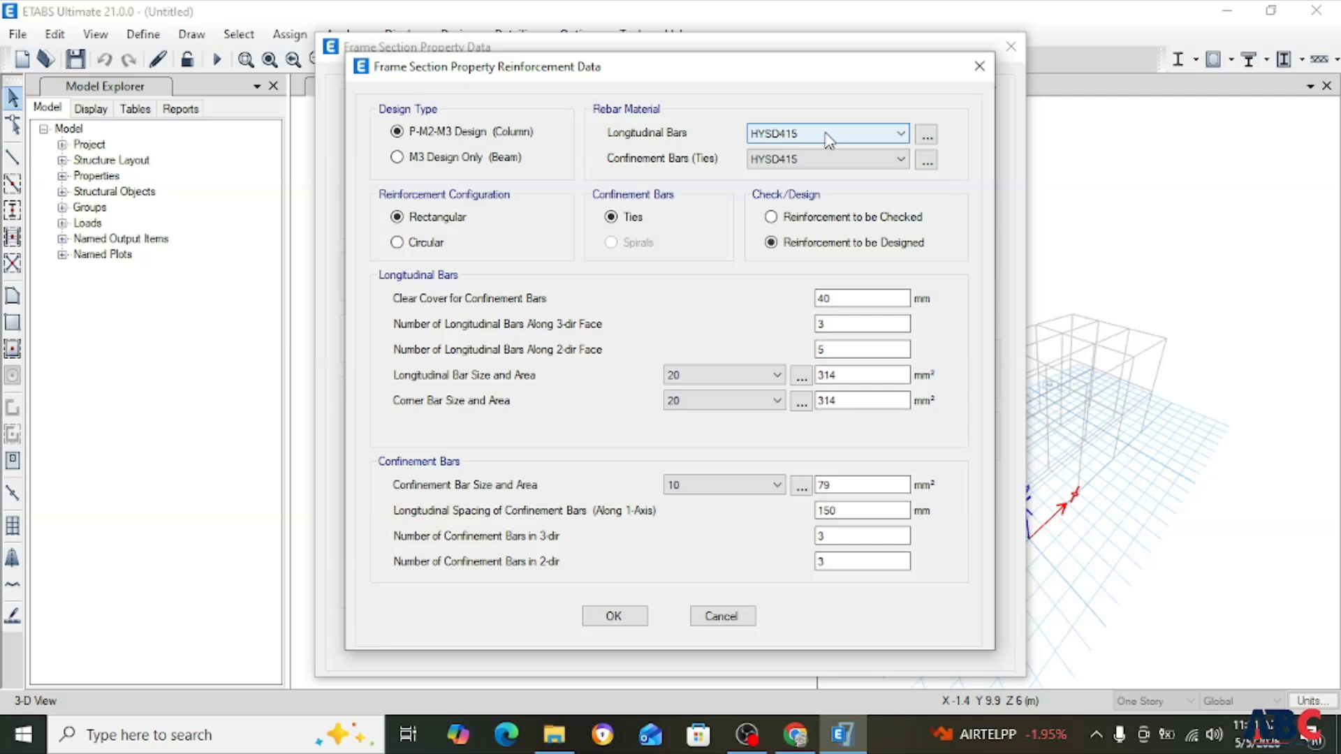
pyautogui.click(821, 162)
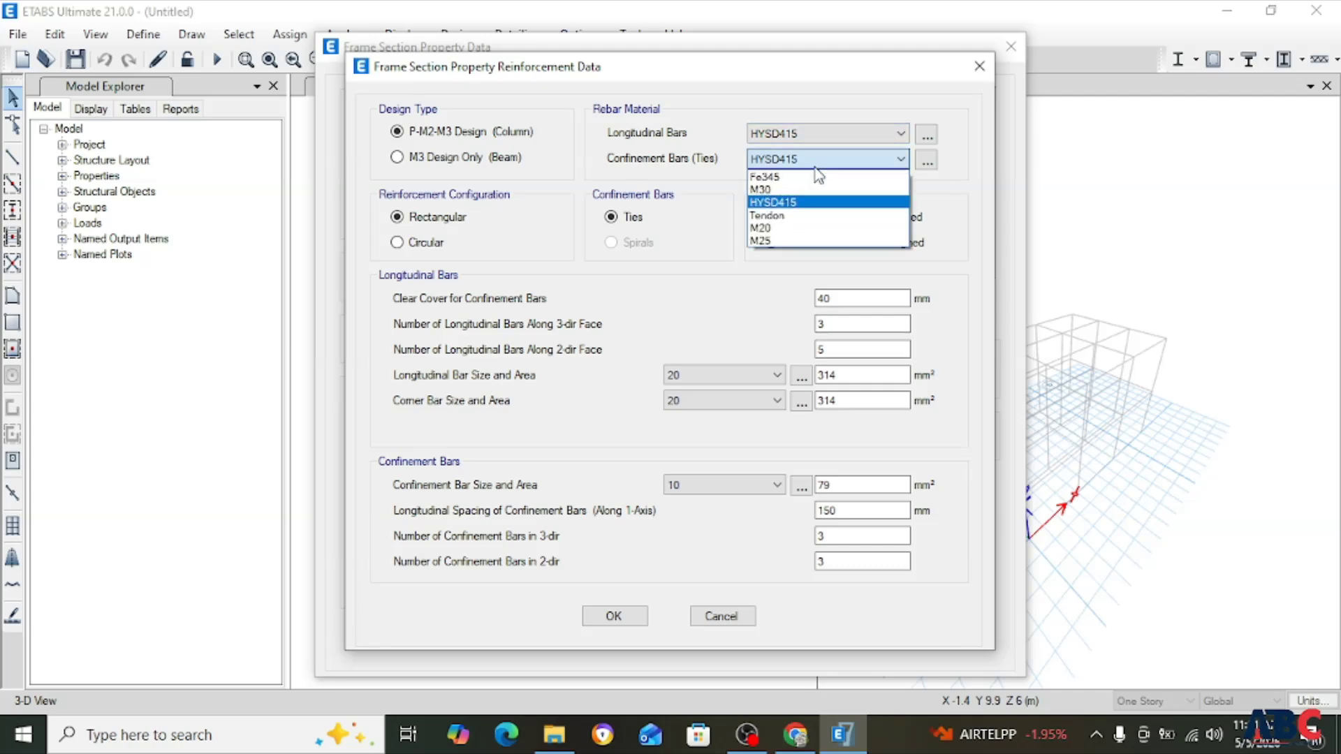
pyautogui.click(815, 168)
pyautogui.click(808, 137)
pyautogui.click(807, 136)
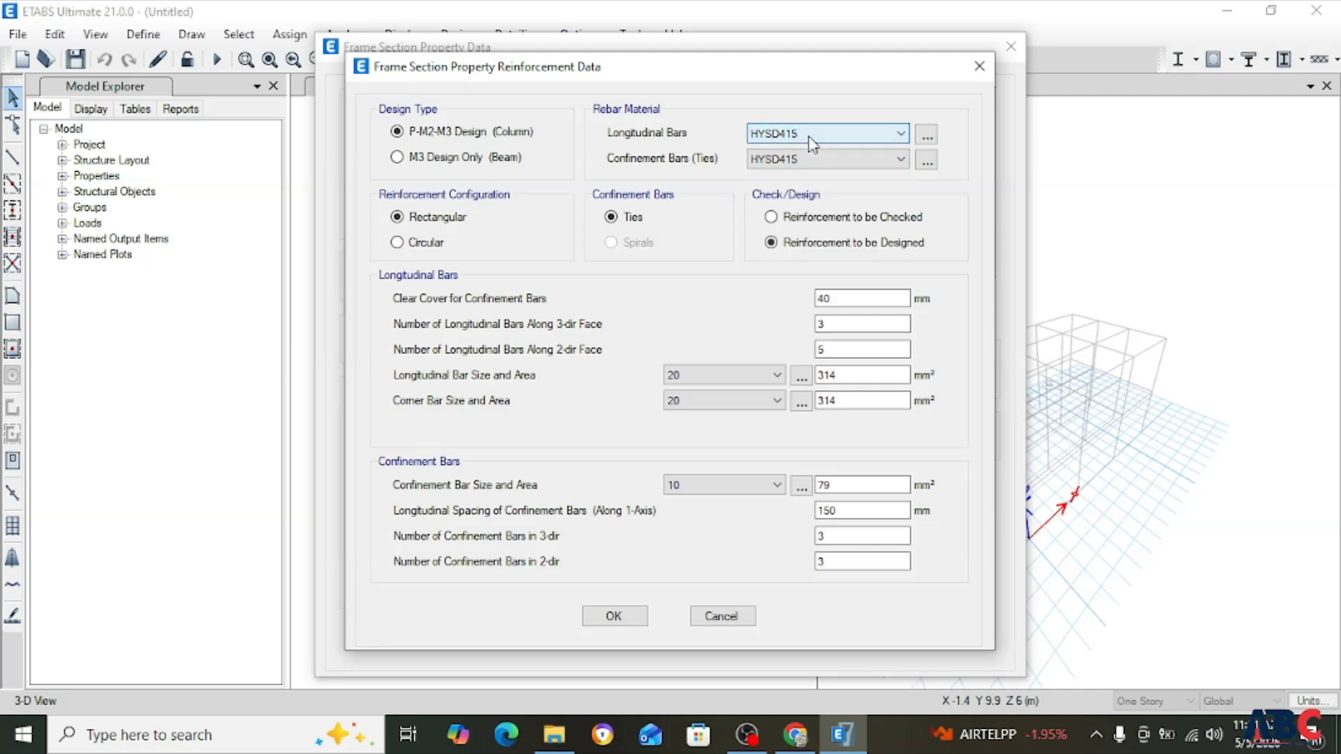
# Examine the region, material type, standard and grade options for a new material, and leave without adding one.
pyautogui.click(923, 135)
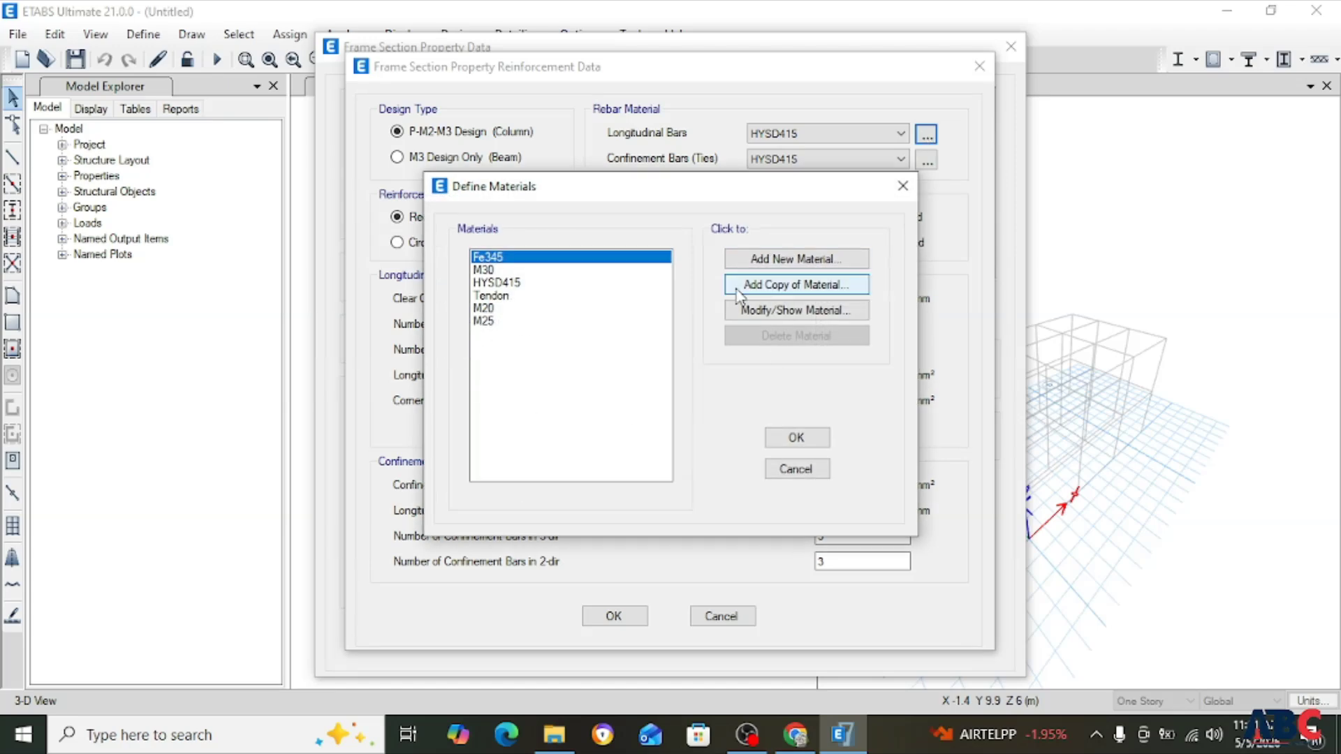
pyautogui.click(779, 267)
pyautogui.click(620, 386)
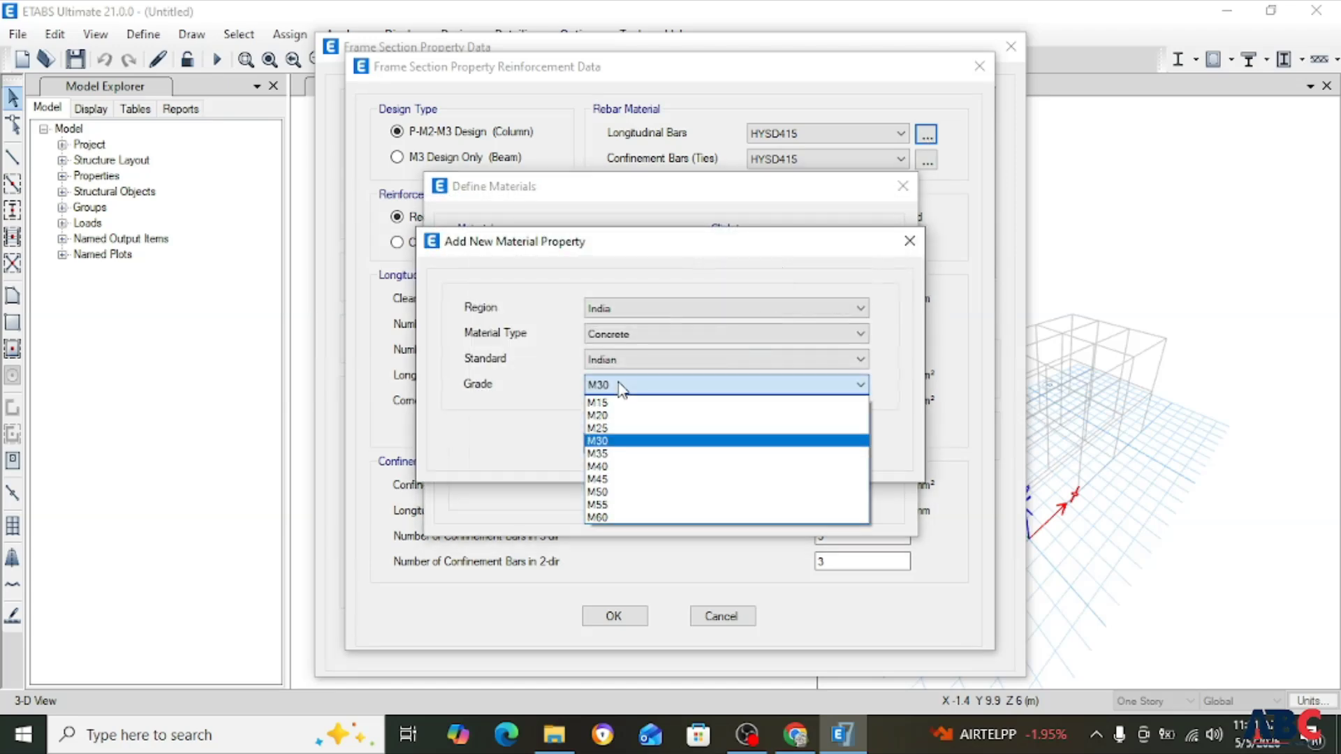
pyautogui.click(620, 386)
pyautogui.click(622, 334)
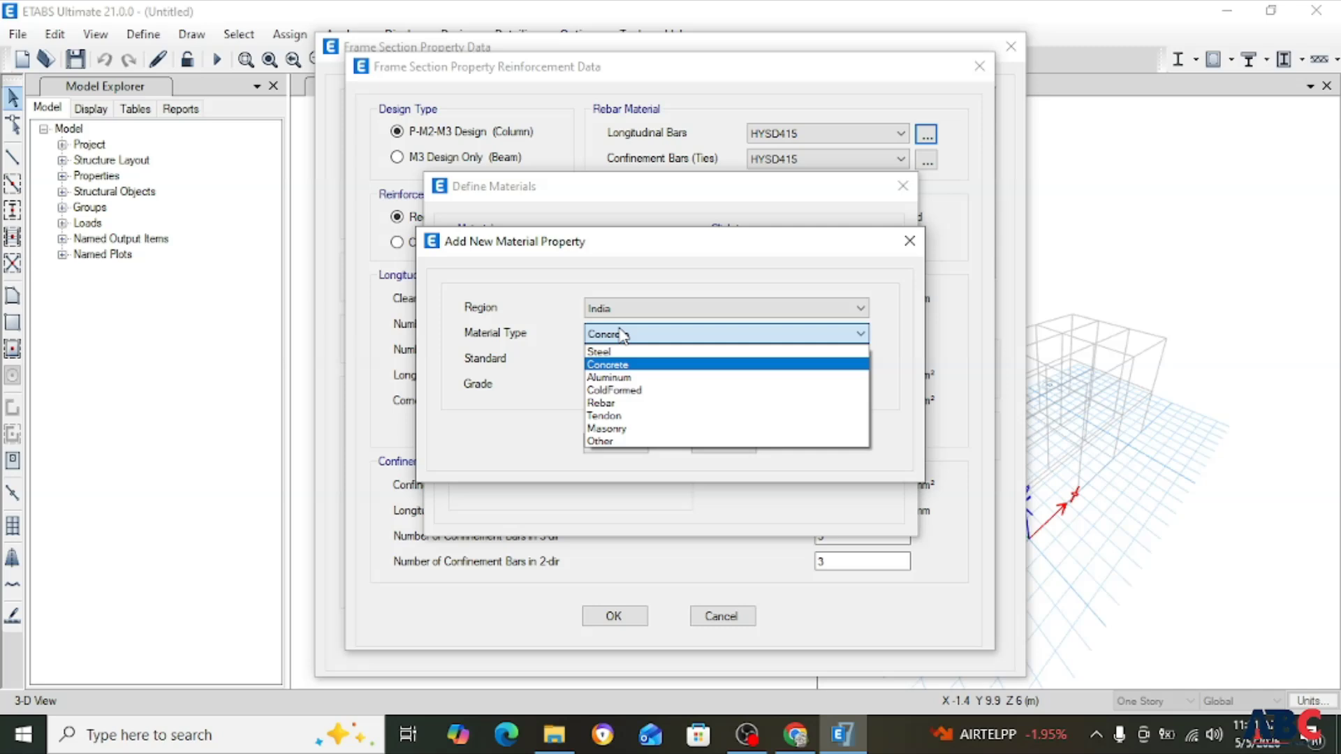
pyautogui.click(613, 363)
pyautogui.click(614, 359)
pyautogui.click(616, 359)
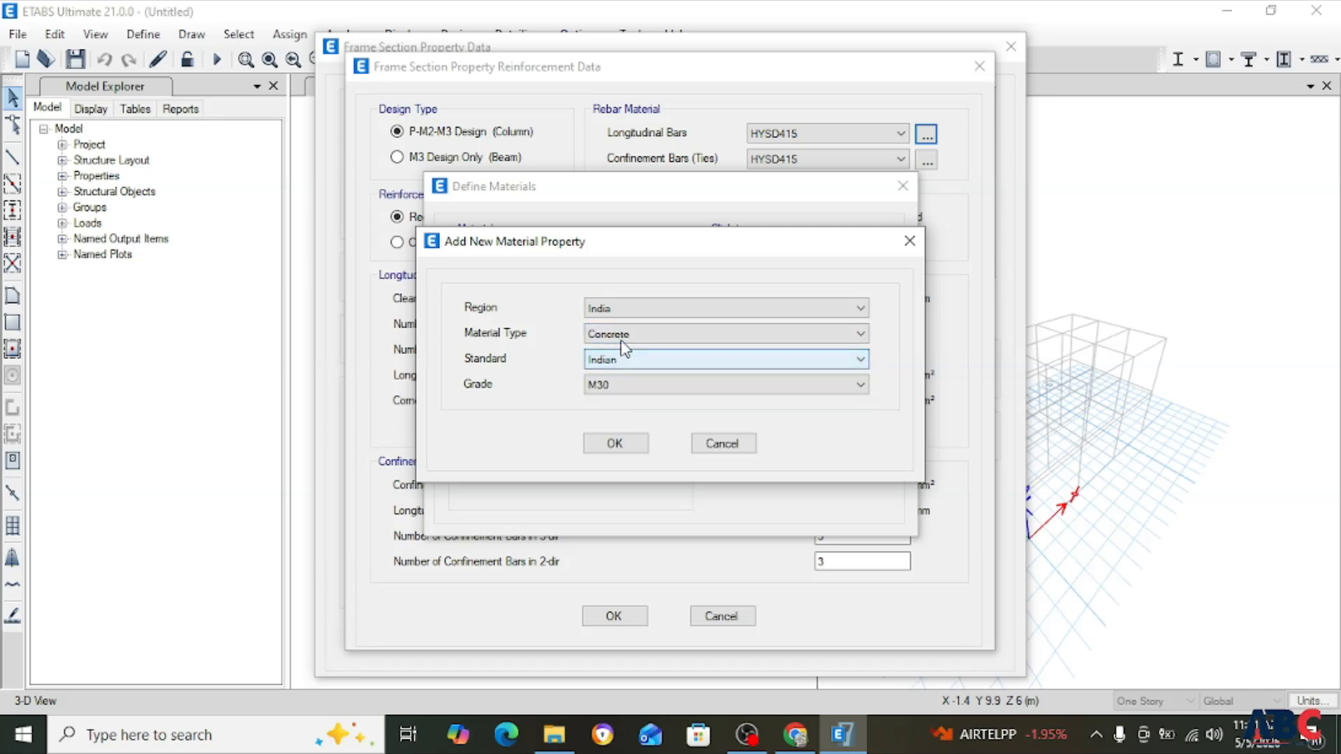
pyautogui.click(627, 310)
pyautogui.scroll(1, 630, 318)
pyautogui.click(628, 308)
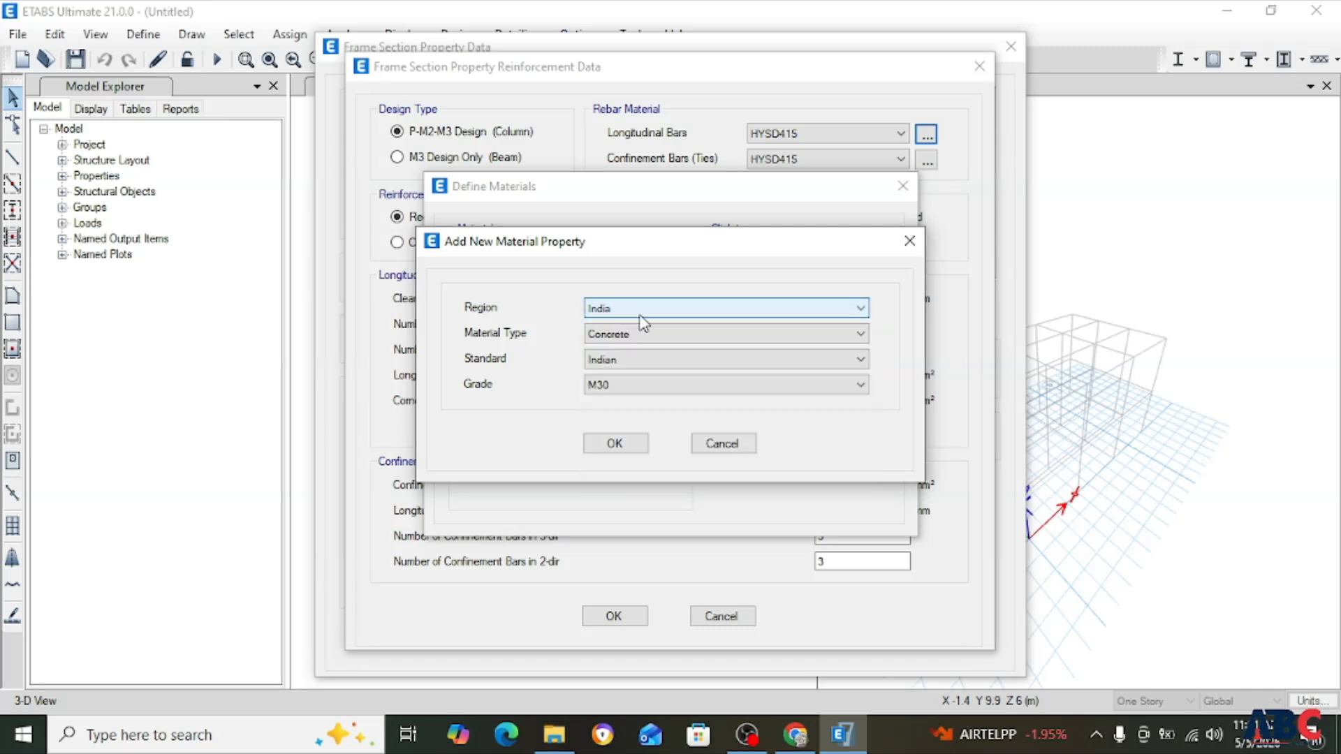
pyautogui.click(629, 386)
pyautogui.click(915, 263)
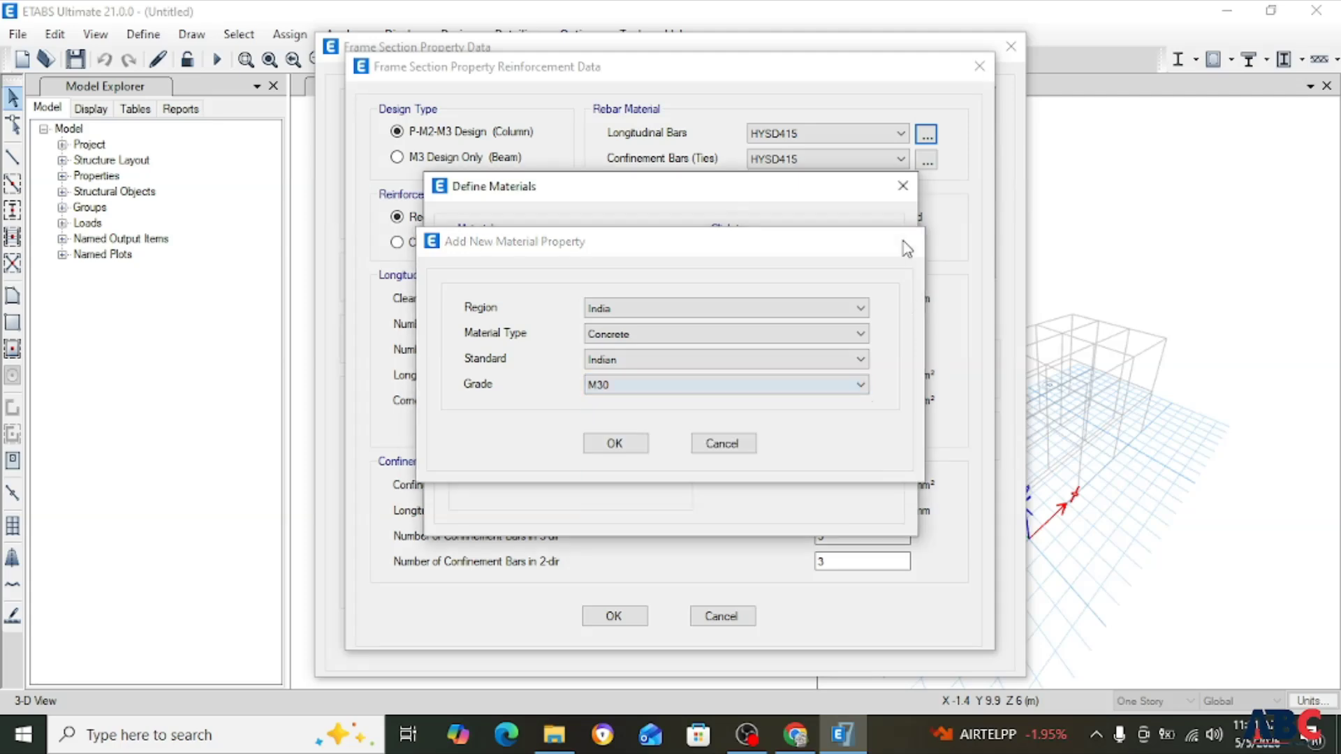
pyautogui.click(909, 240)
pyautogui.click(908, 195)
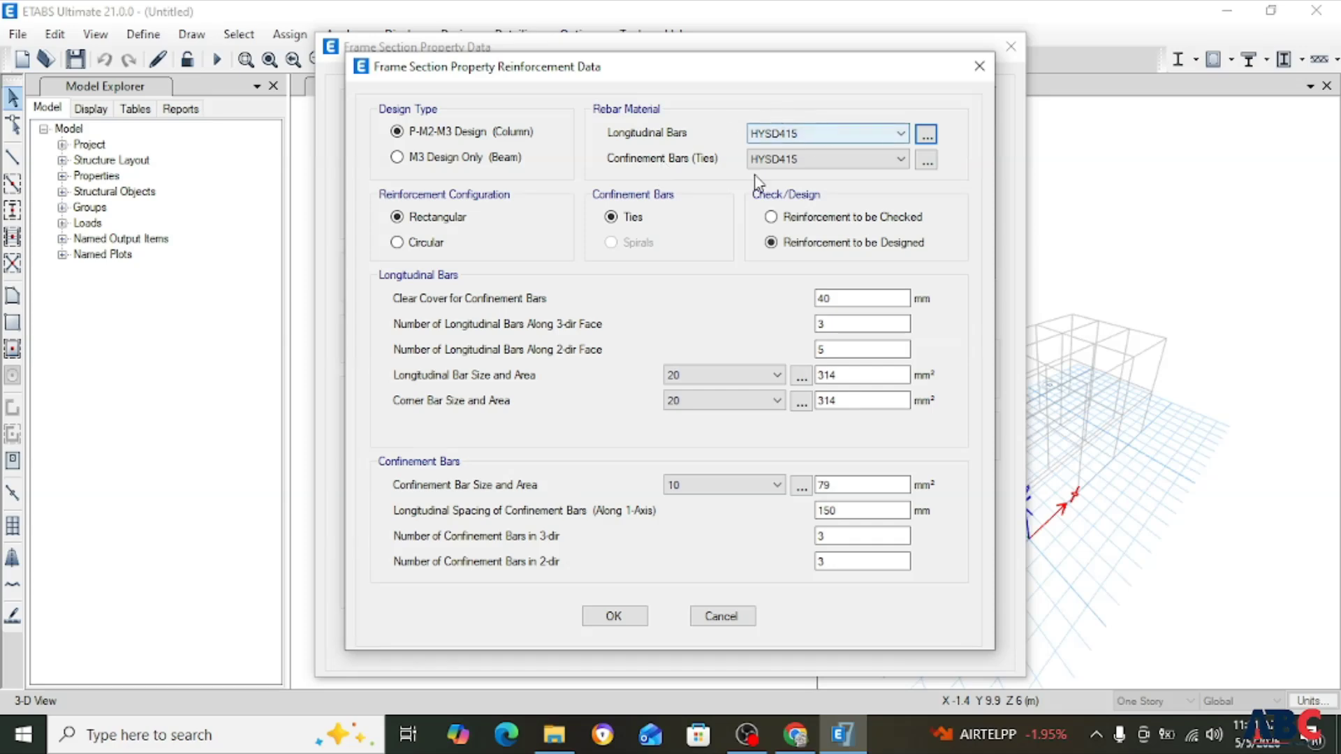
# Use the rectangular reinforcement configuration with 3 longitudinal bars along the 2-dir face, and accept the reinforcement data.
pyautogui.click(411, 242)
pyautogui.click(401, 218)
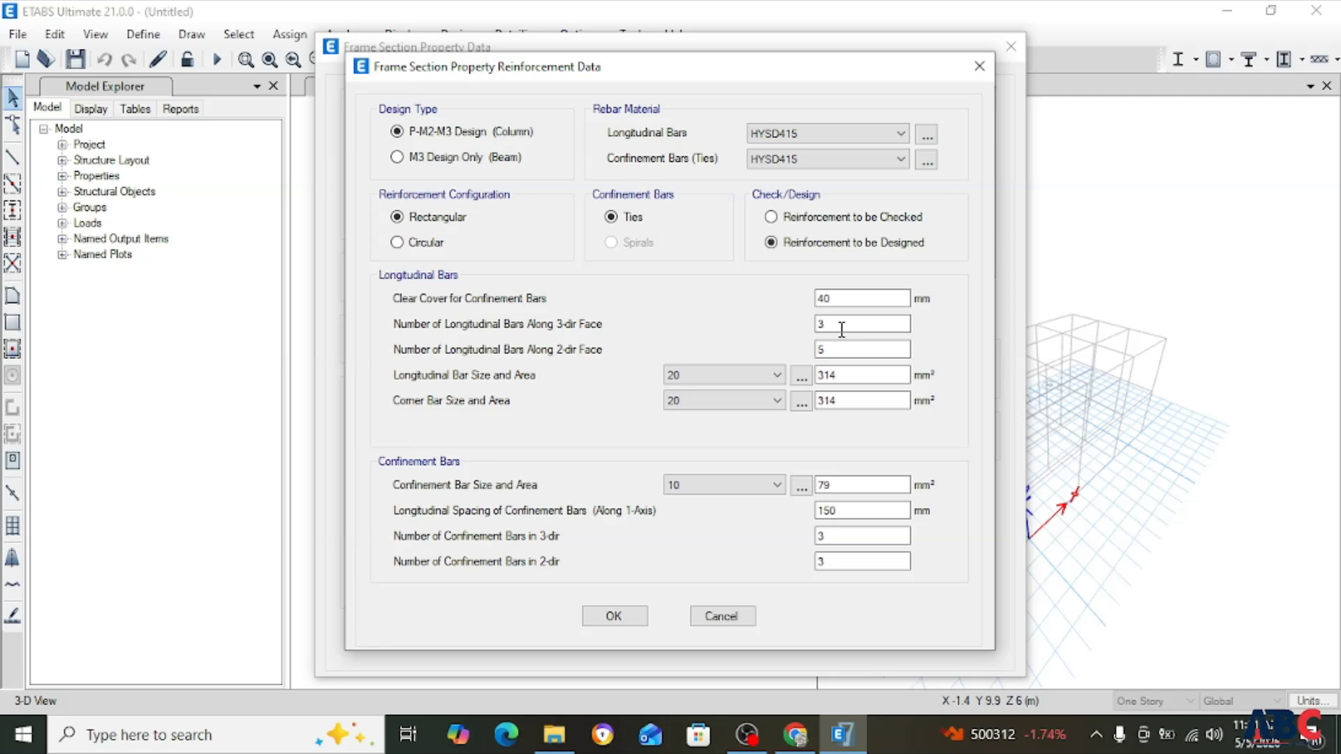
pyautogui.moveTo(836, 348); pyautogui.dragTo(737, 344)
pyautogui.write('3')
pyautogui.click(766, 378)
pyautogui.click(766, 377)
pyautogui.click(761, 492)
pyautogui.click(763, 495)
pyautogui.click(618, 615)
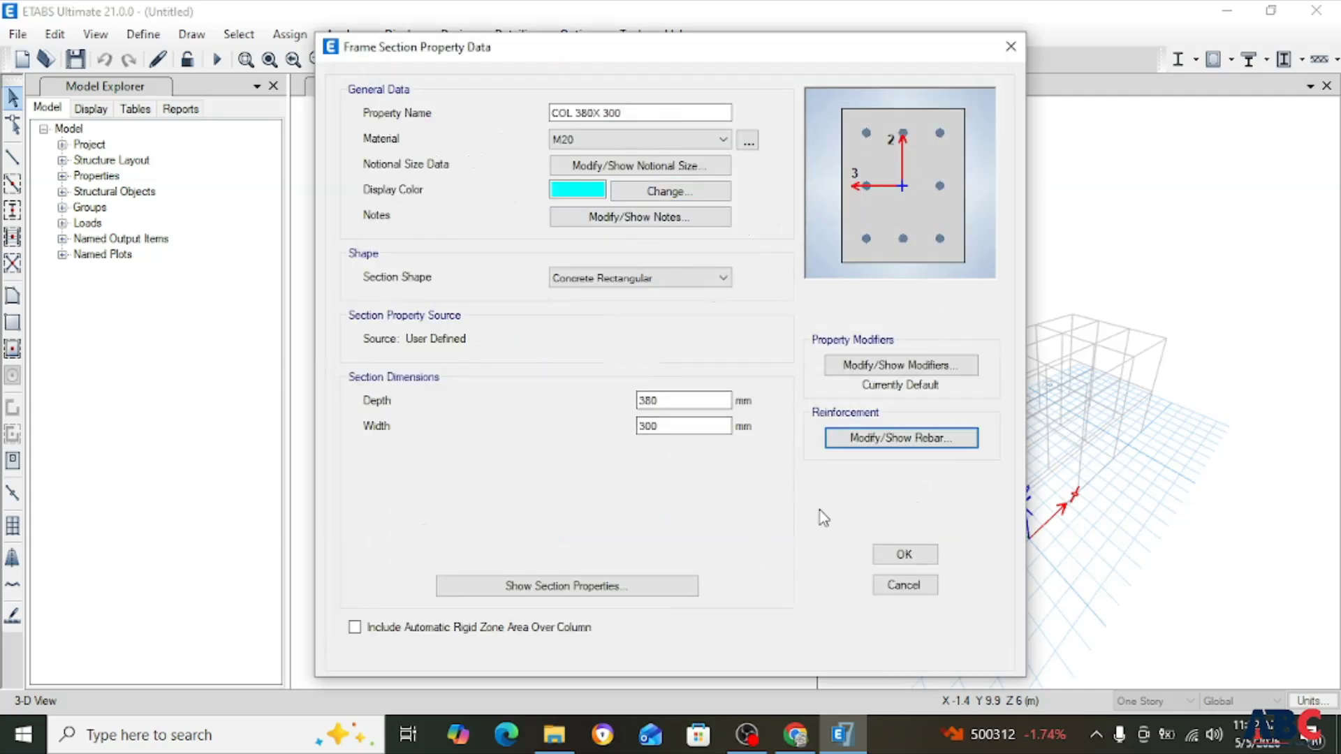
# Recheck the column's reinforcement data, accept it, and save the COL 380X 300 section.
pyautogui.click(875, 437)
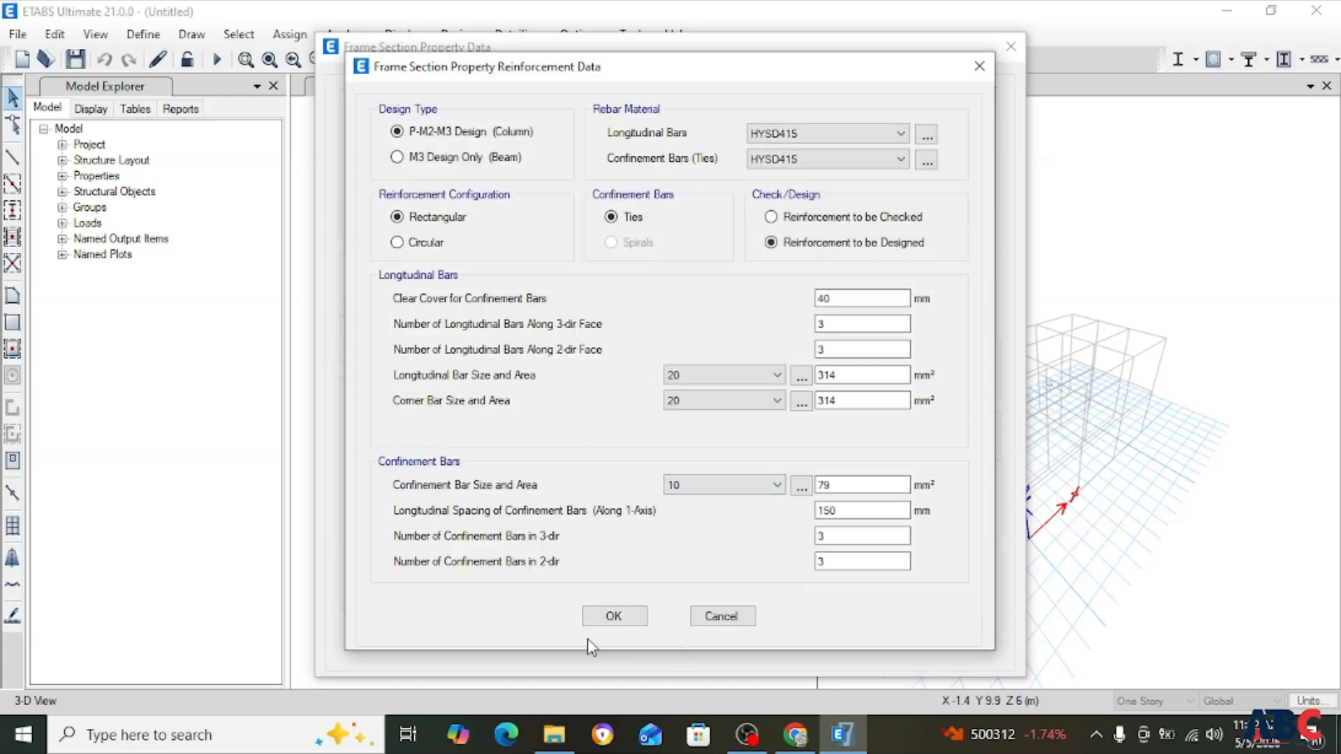
pyautogui.click(613, 615)
pyautogui.click(904, 555)
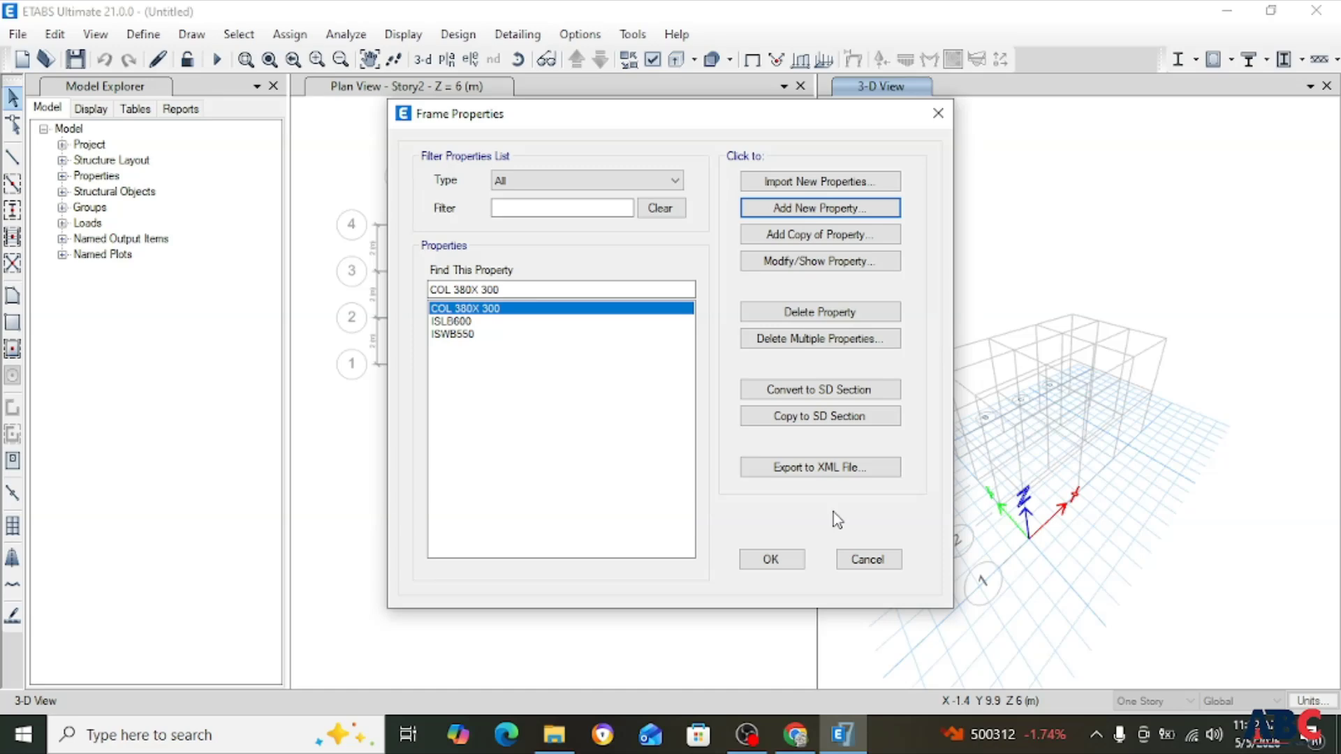
# Add a concrete rectangular frame section named BEAM 230 X 300 and assign it the M20 material.
pyautogui.click(805, 213)
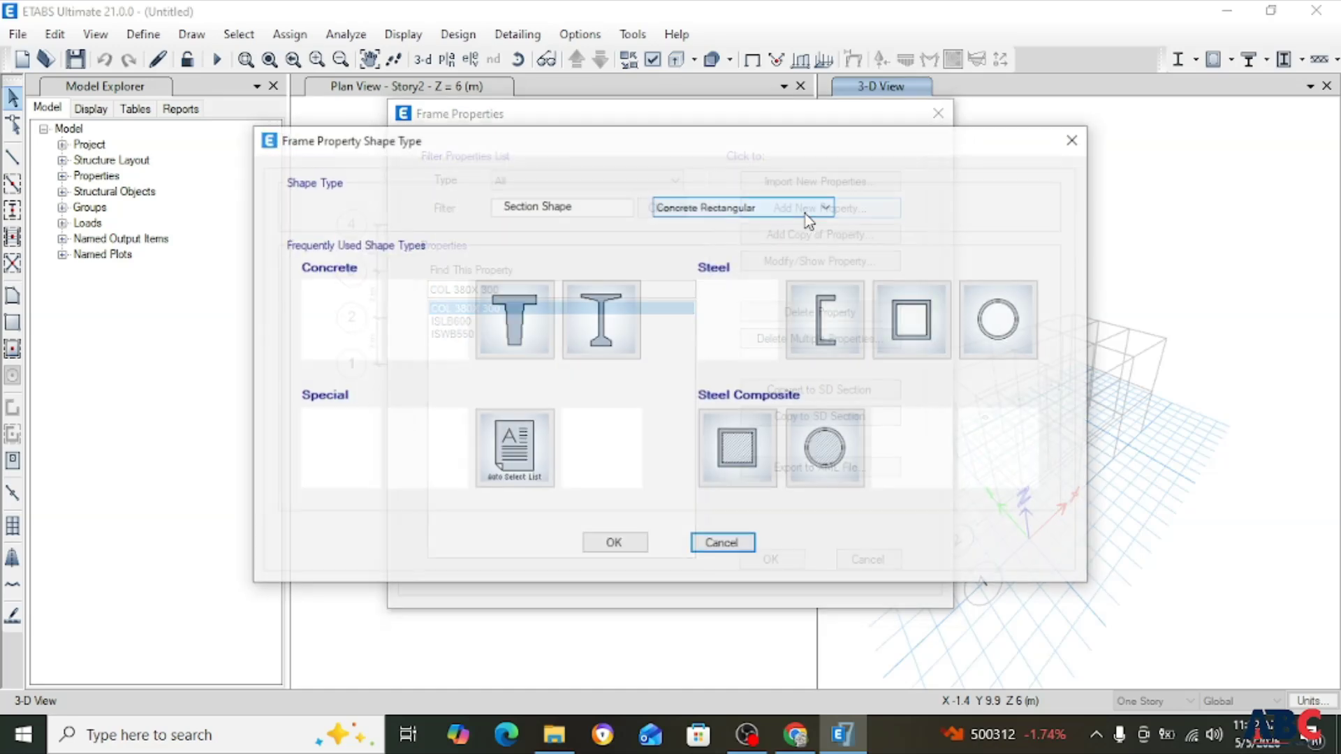
pyautogui.click(349, 325)
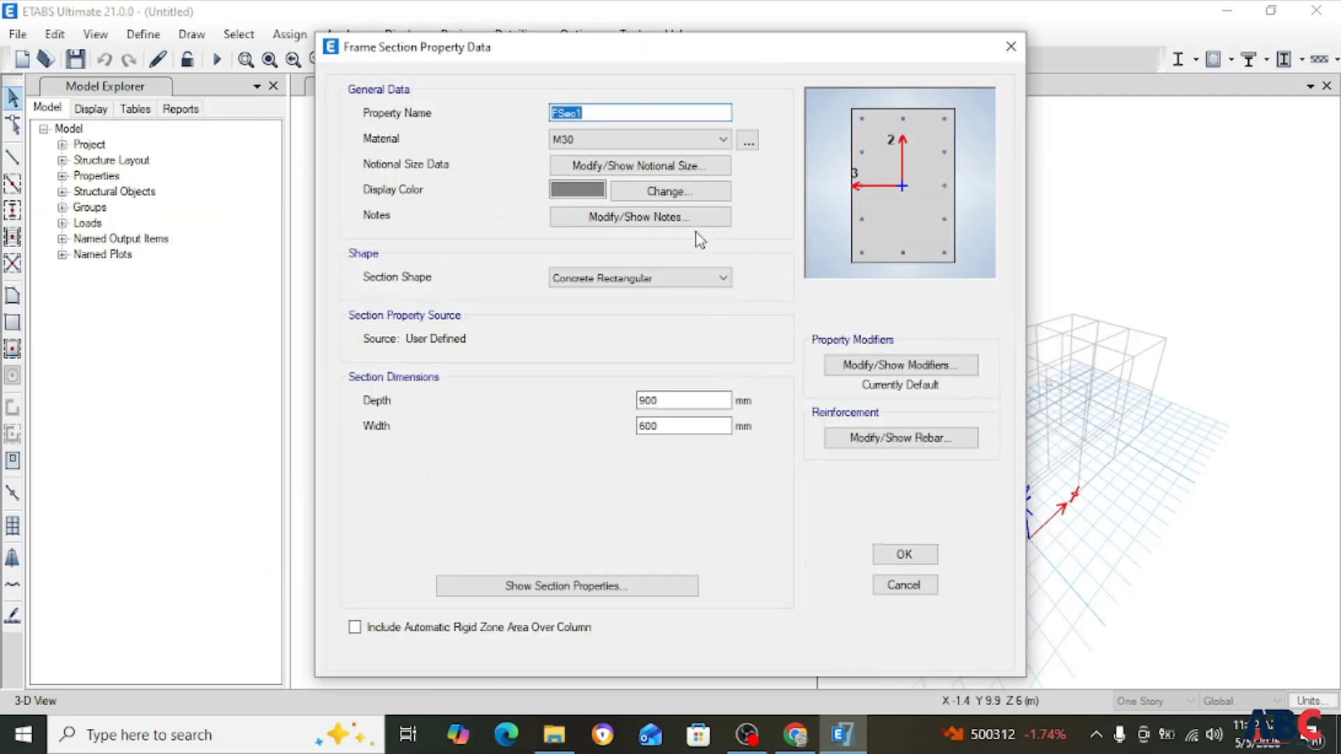
pyautogui.write('BEAN')
pyautogui.press('BackSpace')
pyautogui.write('M 230 X 300')
pyautogui.click(579, 140)
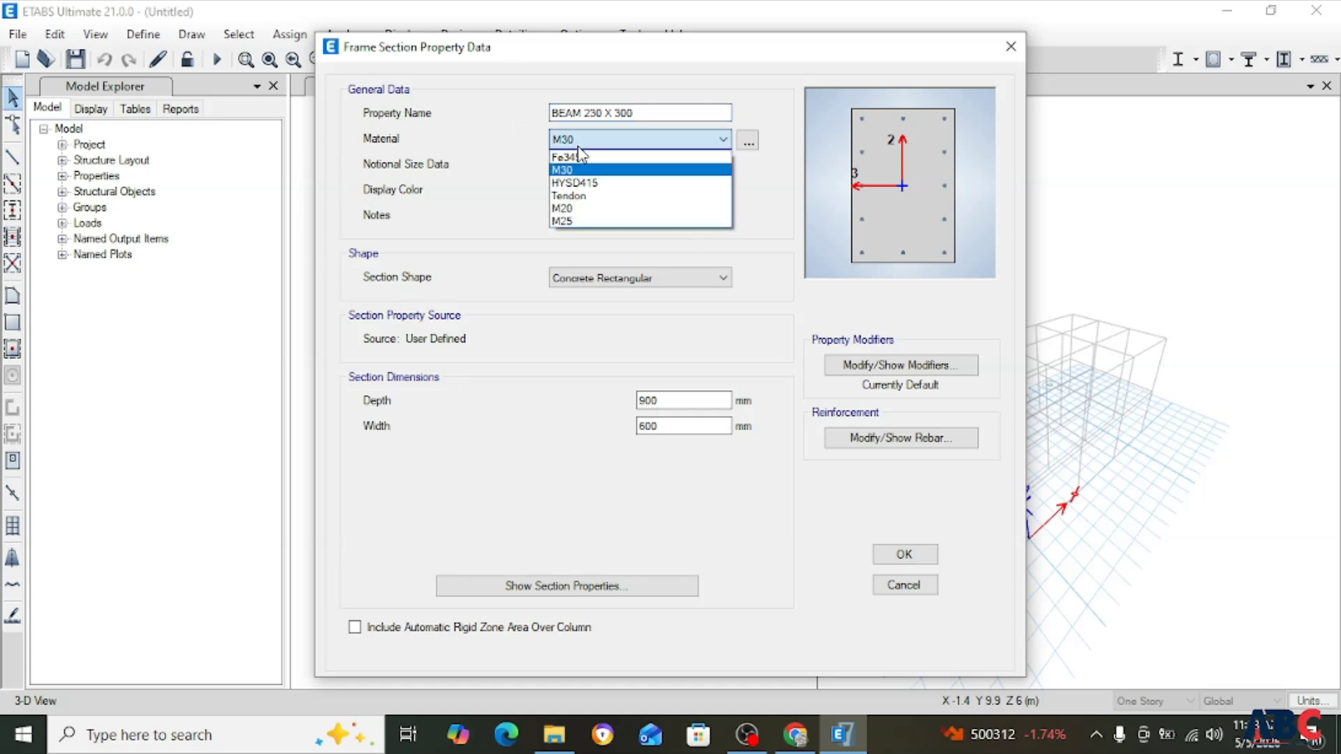
pyautogui.click(604, 208)
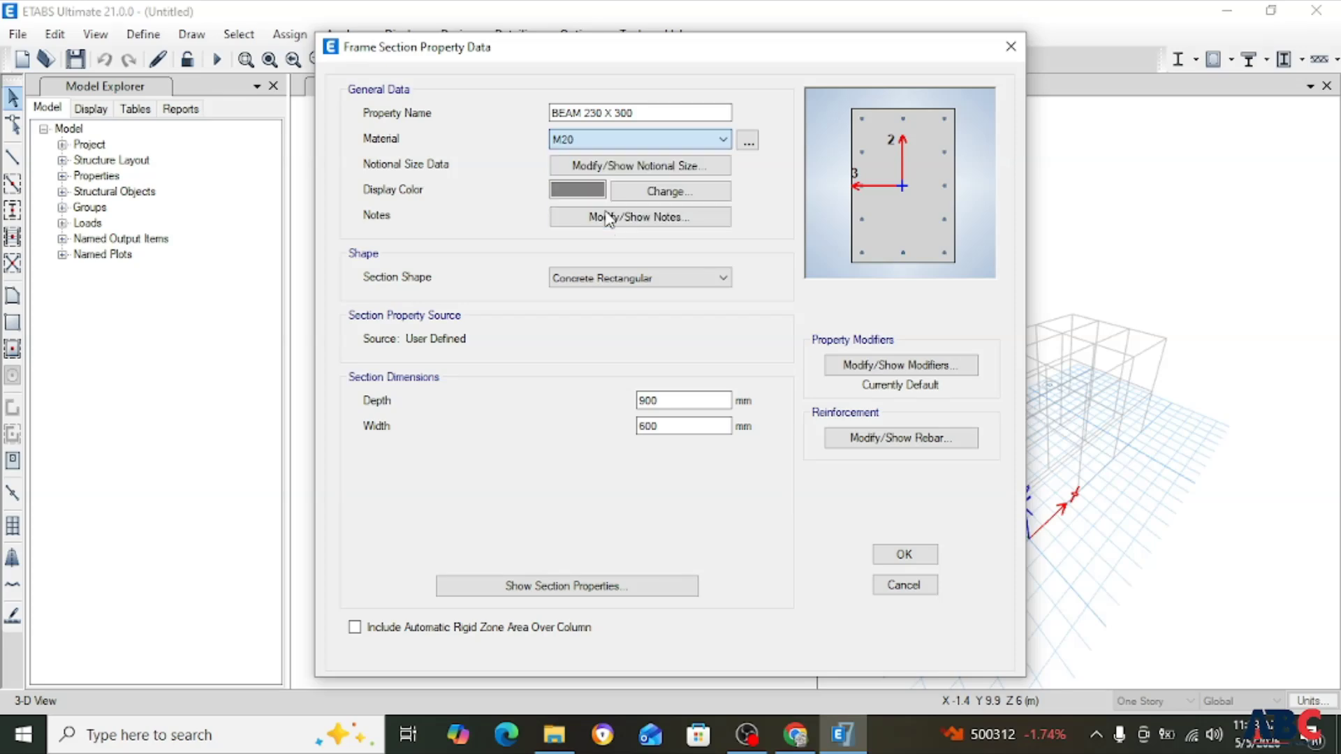
# Accept the automatic notional size and set the beam section's depth to 230 mm and width to 300 mm.
pyautogui.click(629, 167)
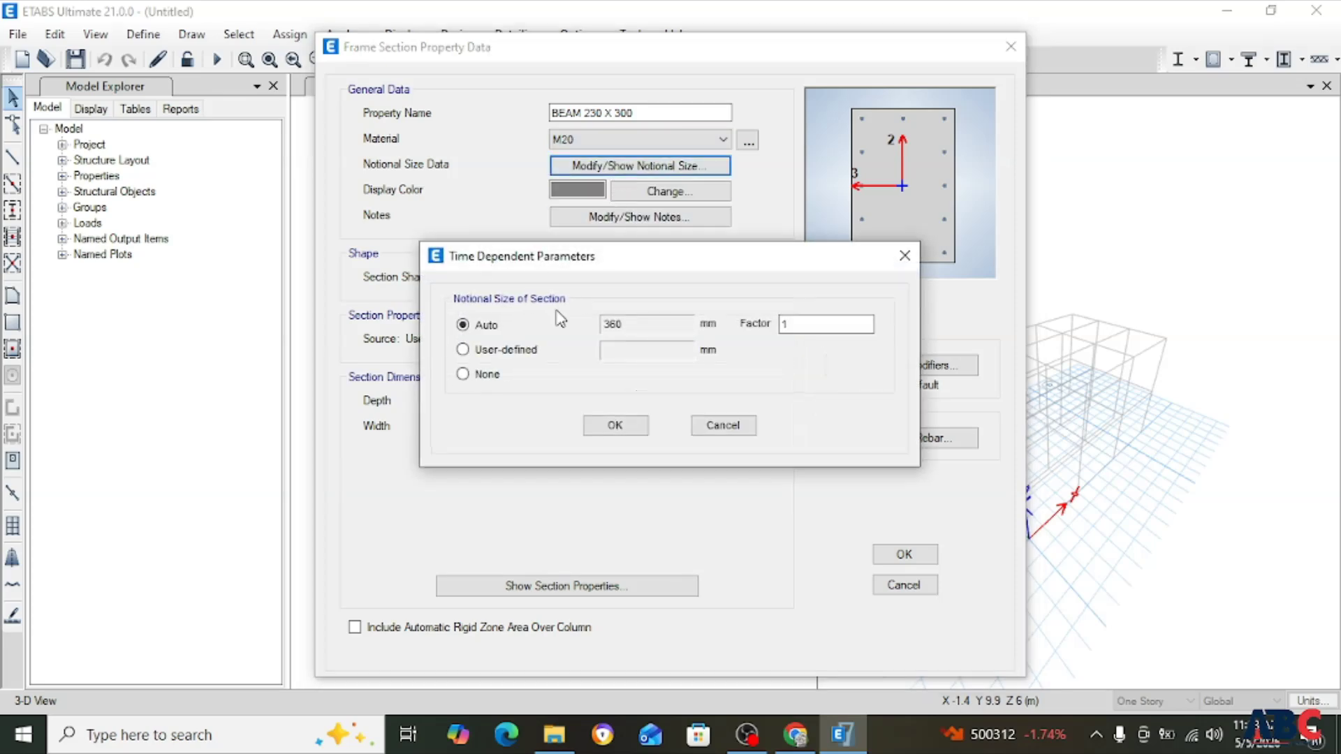
pyautogui.click(609, 426)
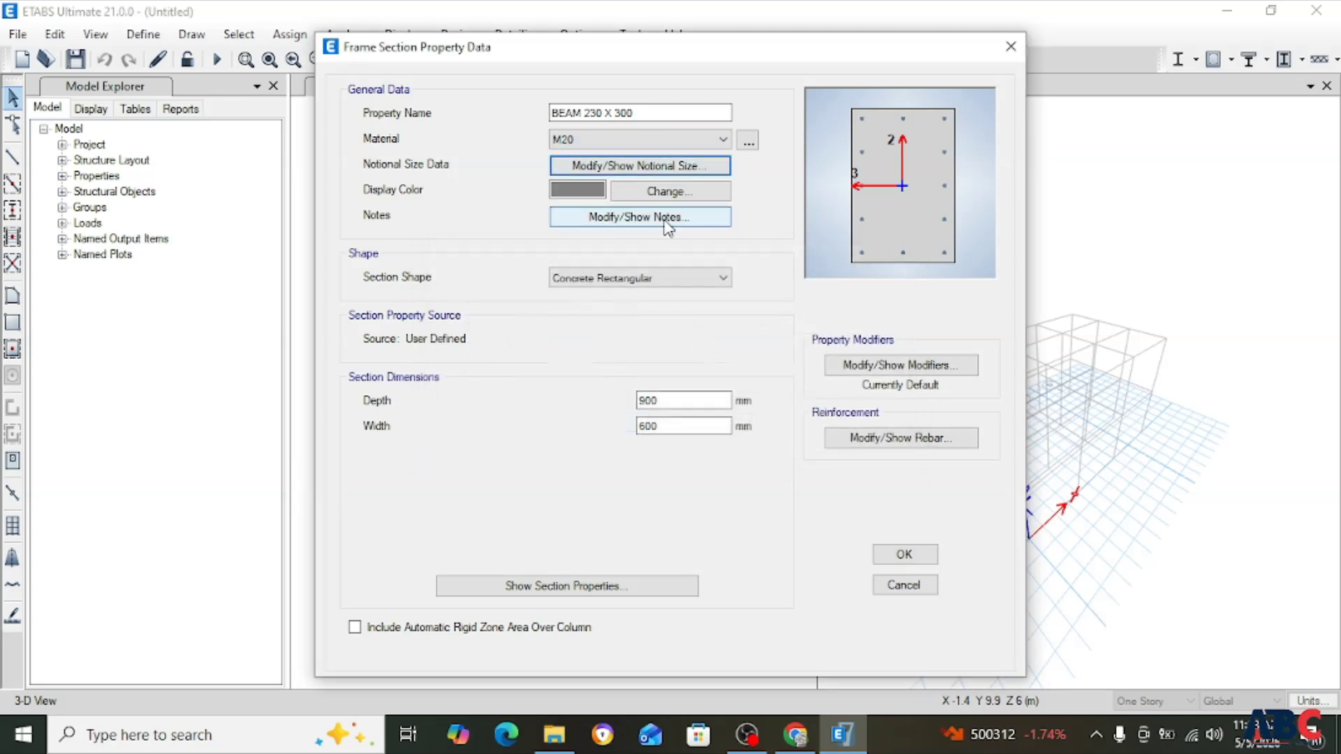
pyautogui.click(637, 278)
pyautogui.click(640, 282)
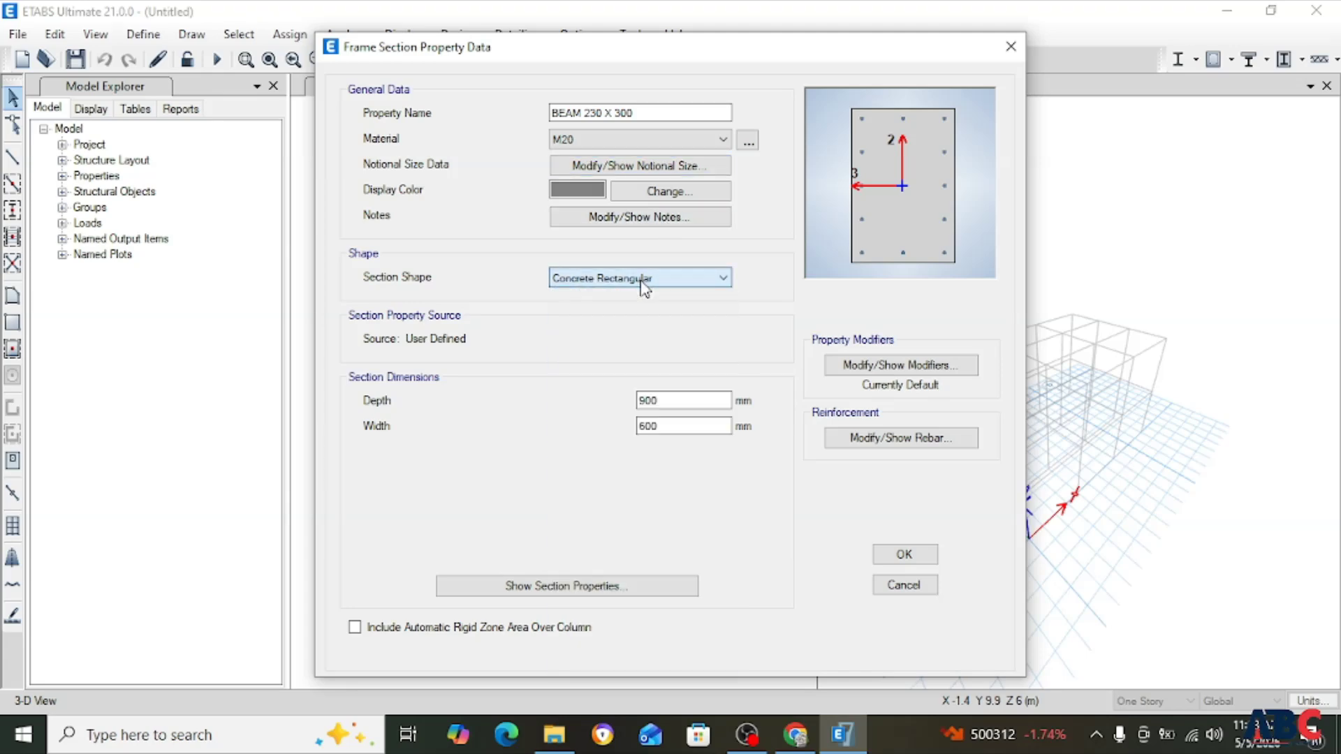
pyautogui.moveTo(682, 403); pyautogui.dragTo(442, 392)
pyautogui.write('230')
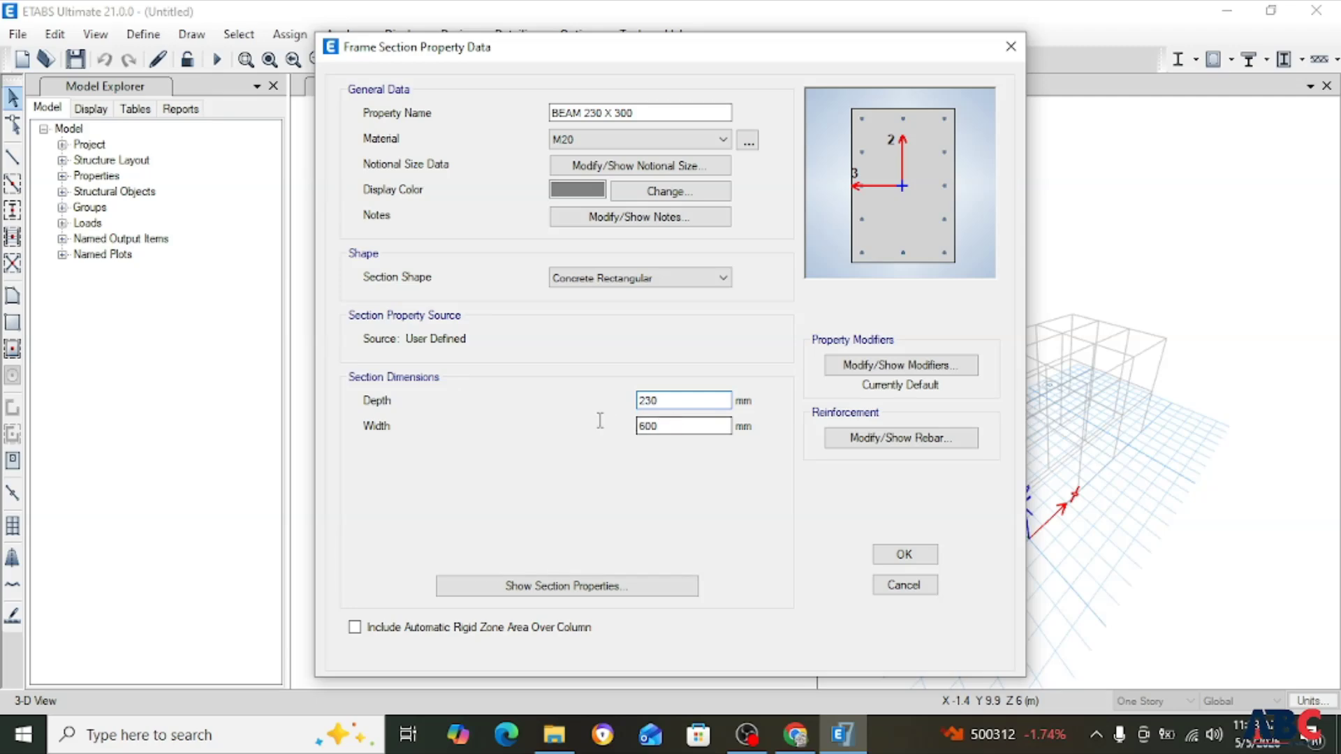
pyautogui.press('Tab')
pyautogui.write('300')
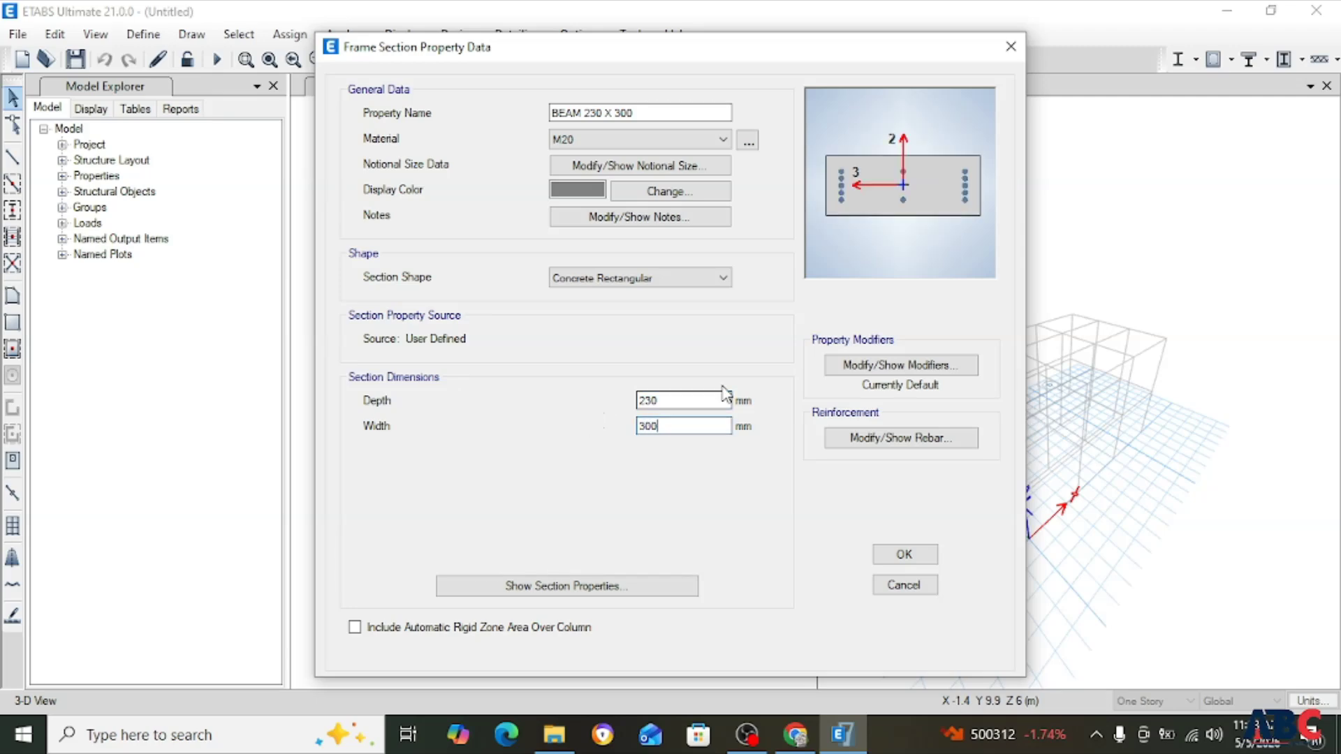
# Accept the default property modifiers and set the beam's reinforcement to M3 Design Only (Beam) with HYSD415 longitudinal bars and ties.
pyautogui.click(960, 366)
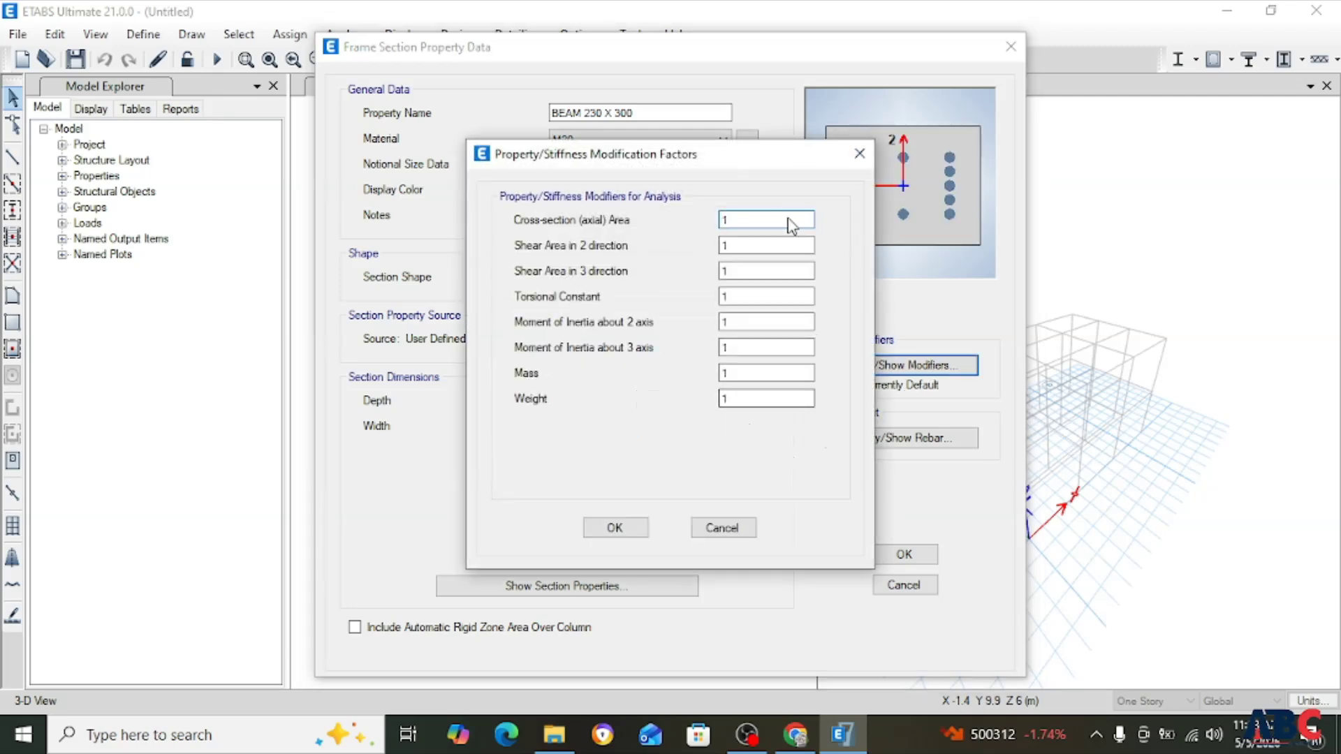
pyautogui.click(614, 527)
pyautogui.click(905, 439)
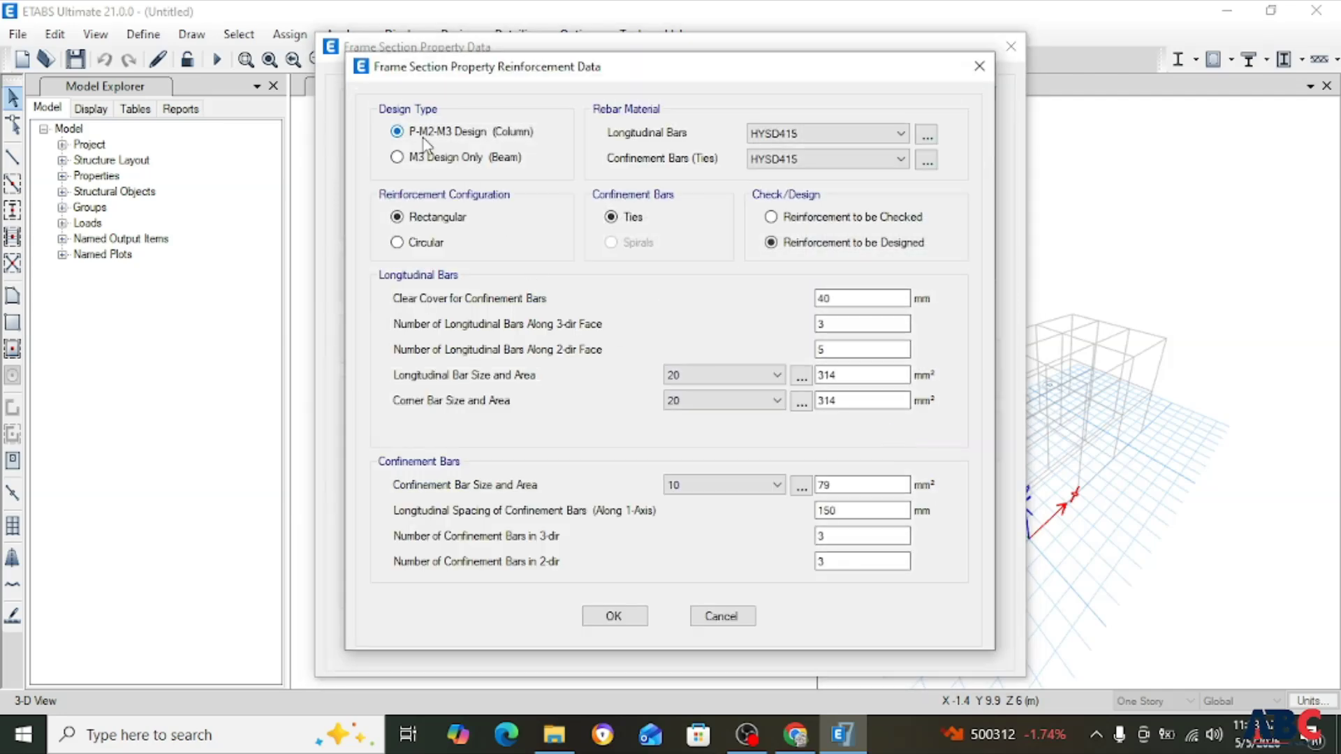
pyautogui.click(411, 156)
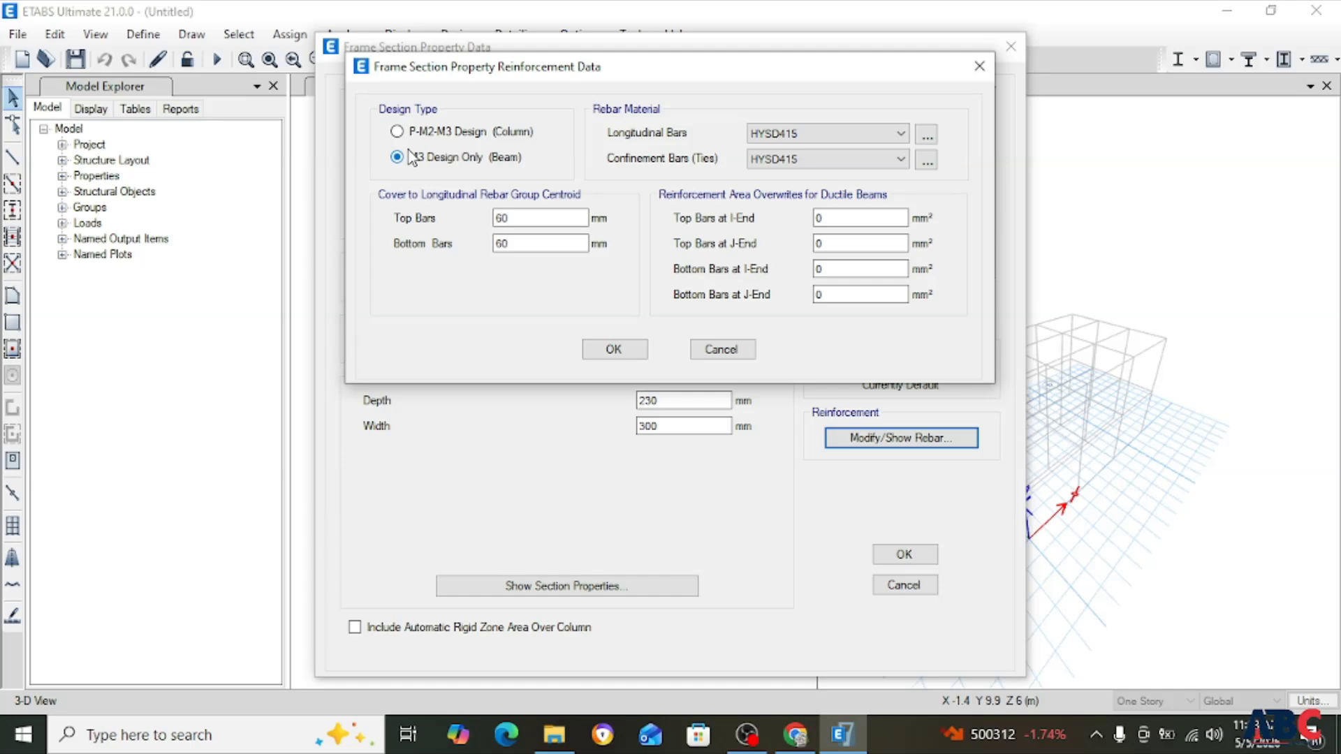
pyautogui.click(418, 133)
pyautogui.click(420, 155)
pyautogui.click(851, 136)
pyautogui.click(840, 152)
pyautogui.click(838, 156)
pyautogui.click(824, 171)
# Set the top and bottom bar cover to 50 mm, include the automatic rigid zone area over column, and save the beam section.
pyautogui.click(550, 244)
pyautogui.write('50')
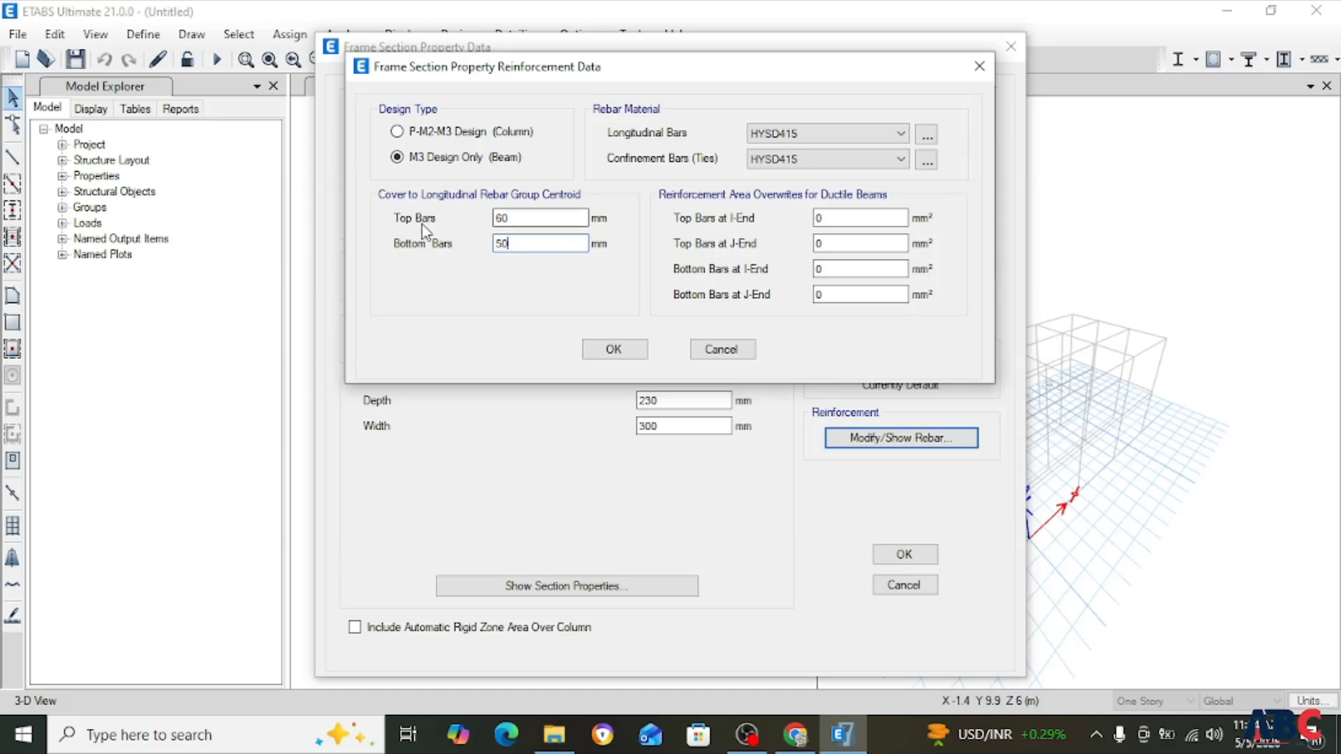
pyautogui.hotkey('shift', 'Tab')
pyautogui.write('50')
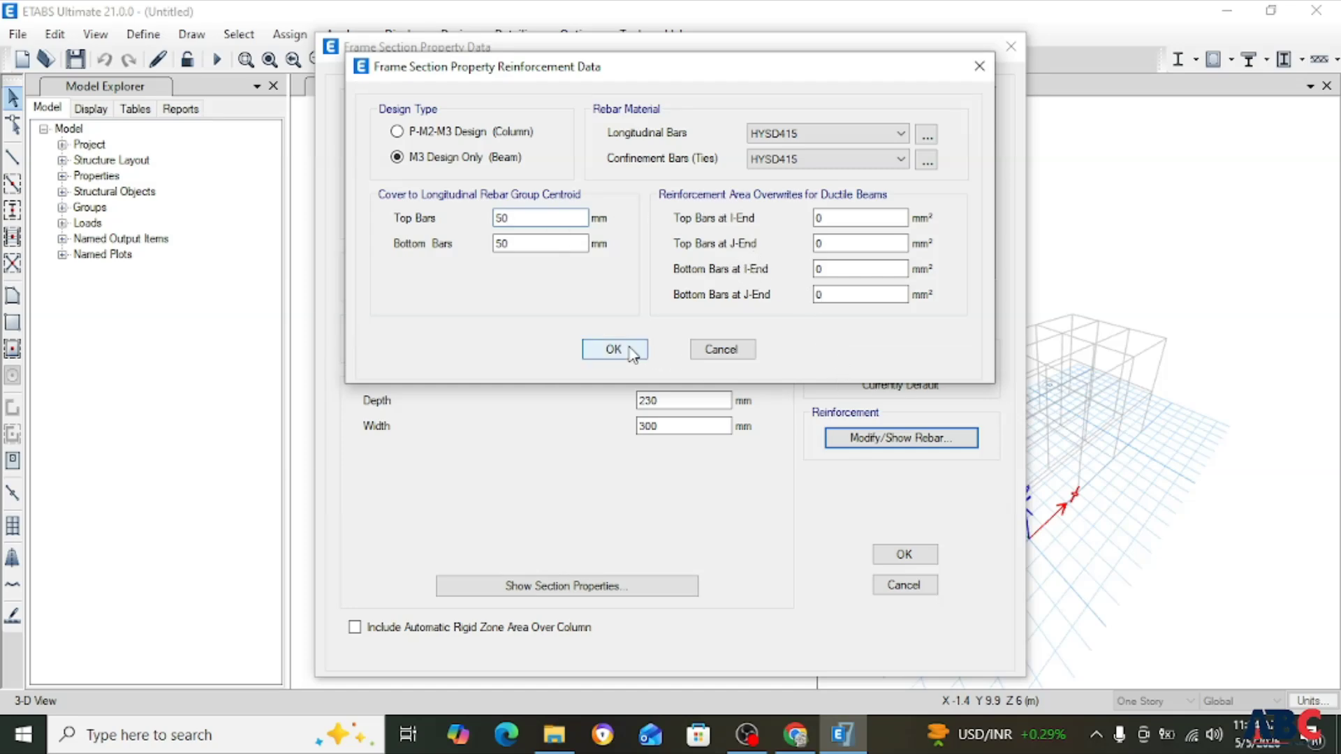
pyautogui.click(597, 349)
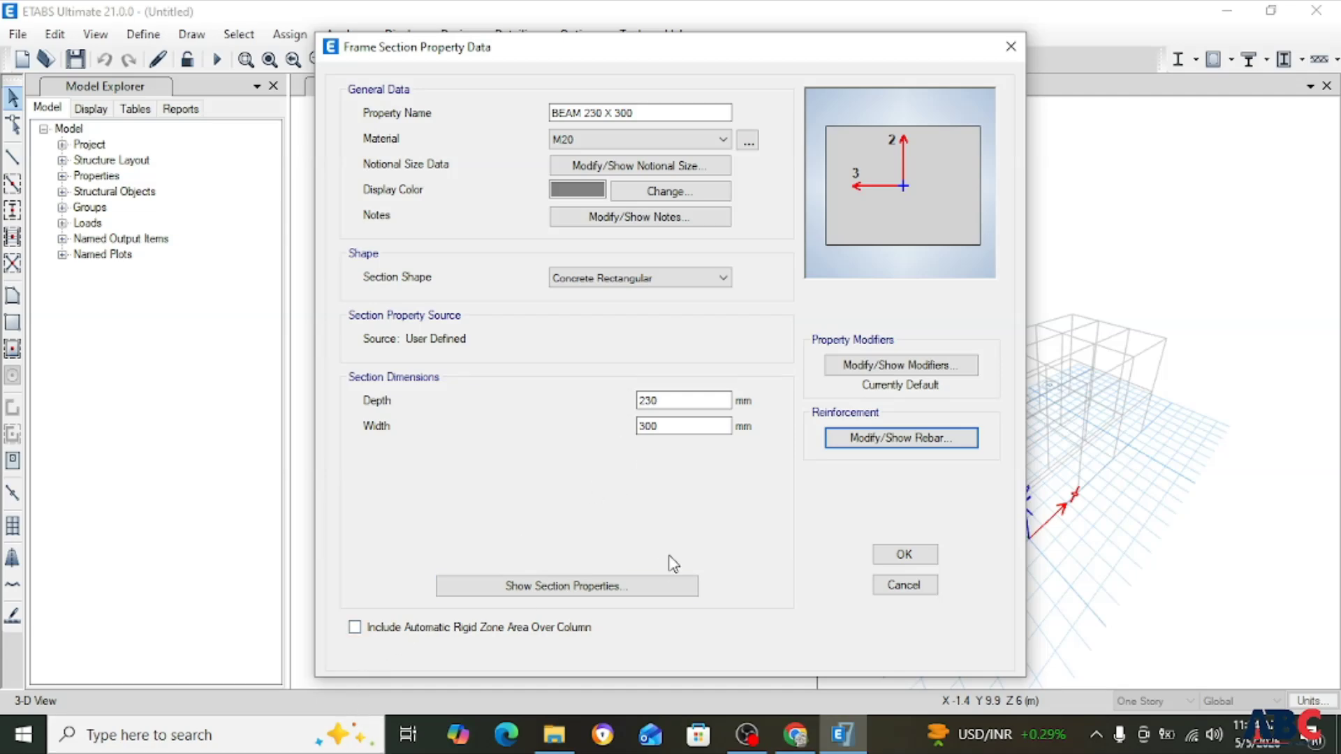
pyautogui.click(354, 627)
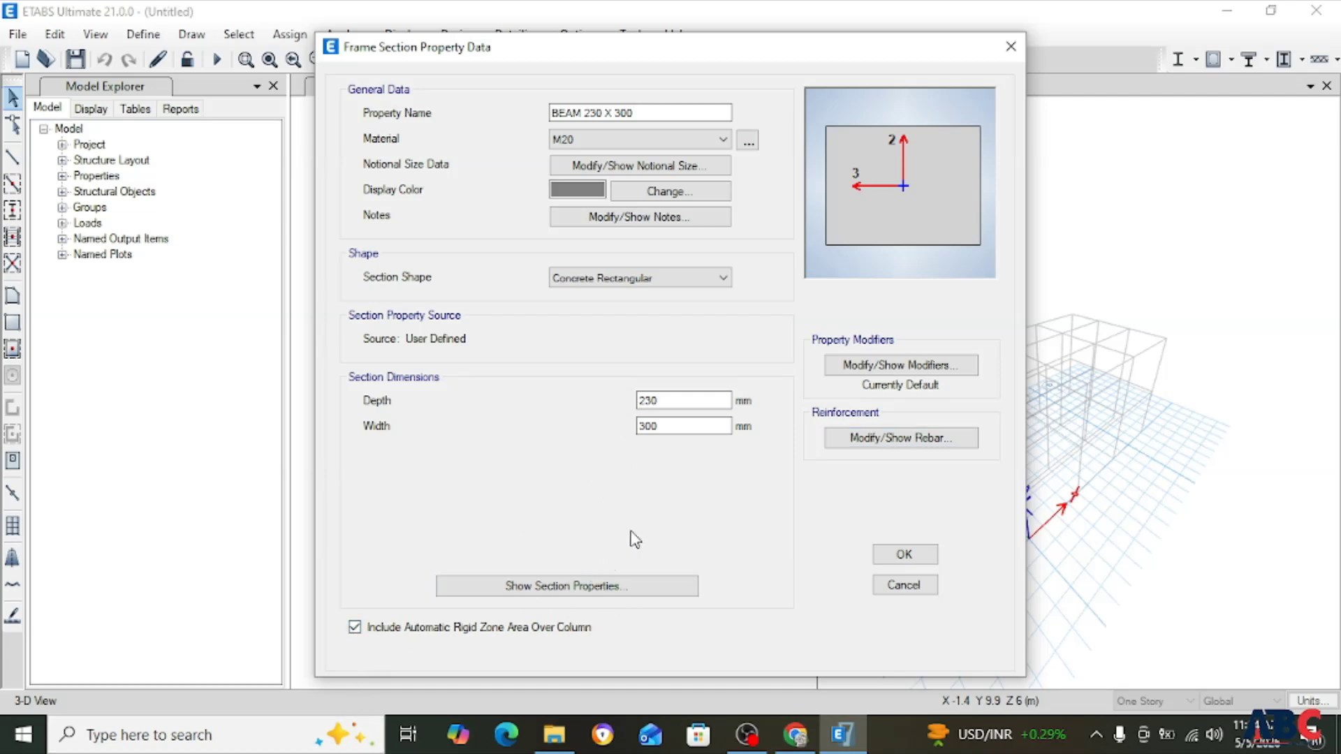
pyautogui.click(903, 555)
# Delete the ISLB600 and ISWB550 frame sections and accept the frame properties list.
pyautogui.click(476, 313)
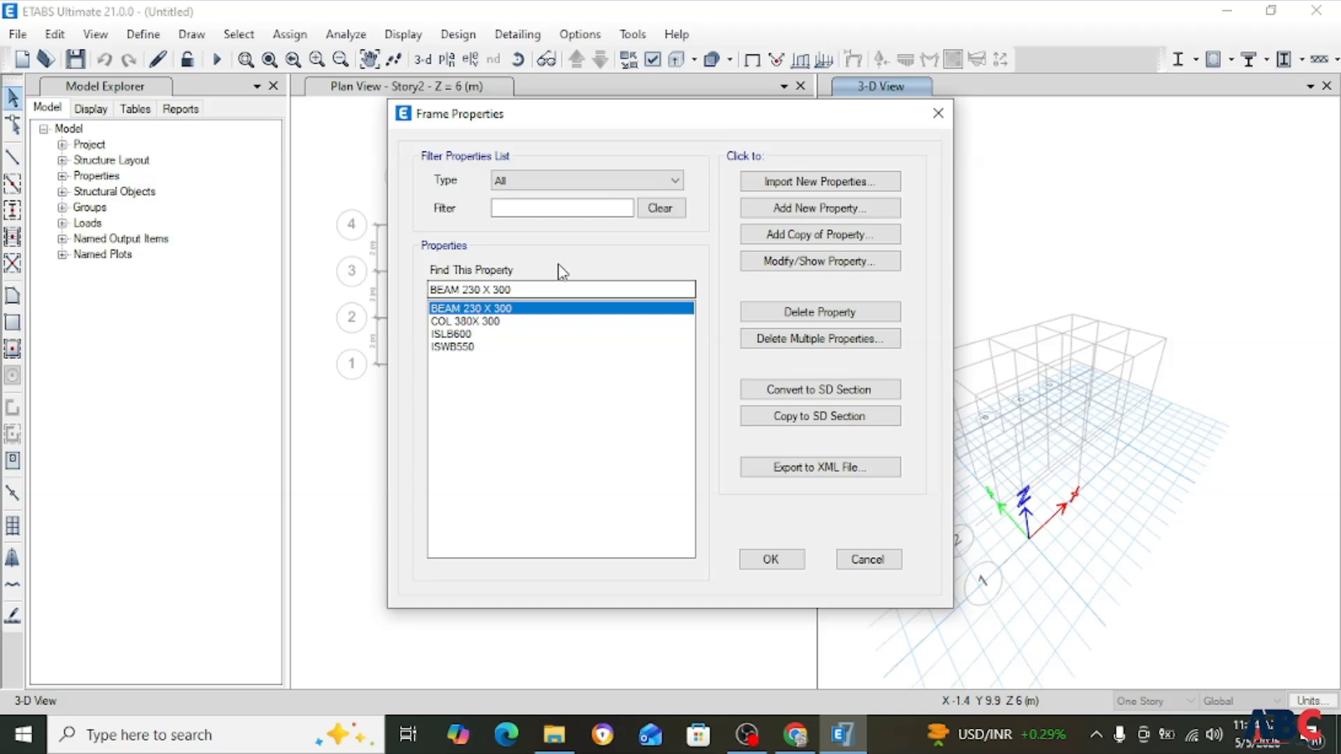
pyautogui.click(485, 333)
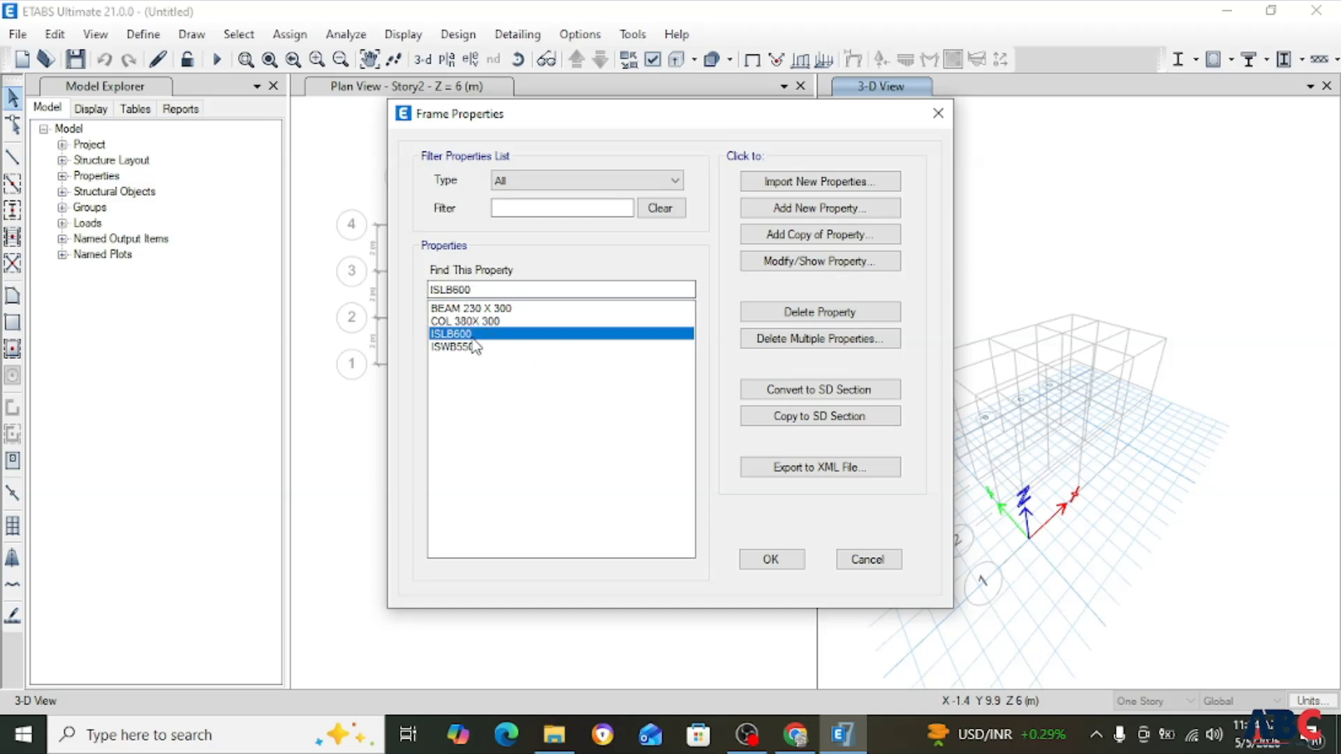
pyautogui.click(843, 317)
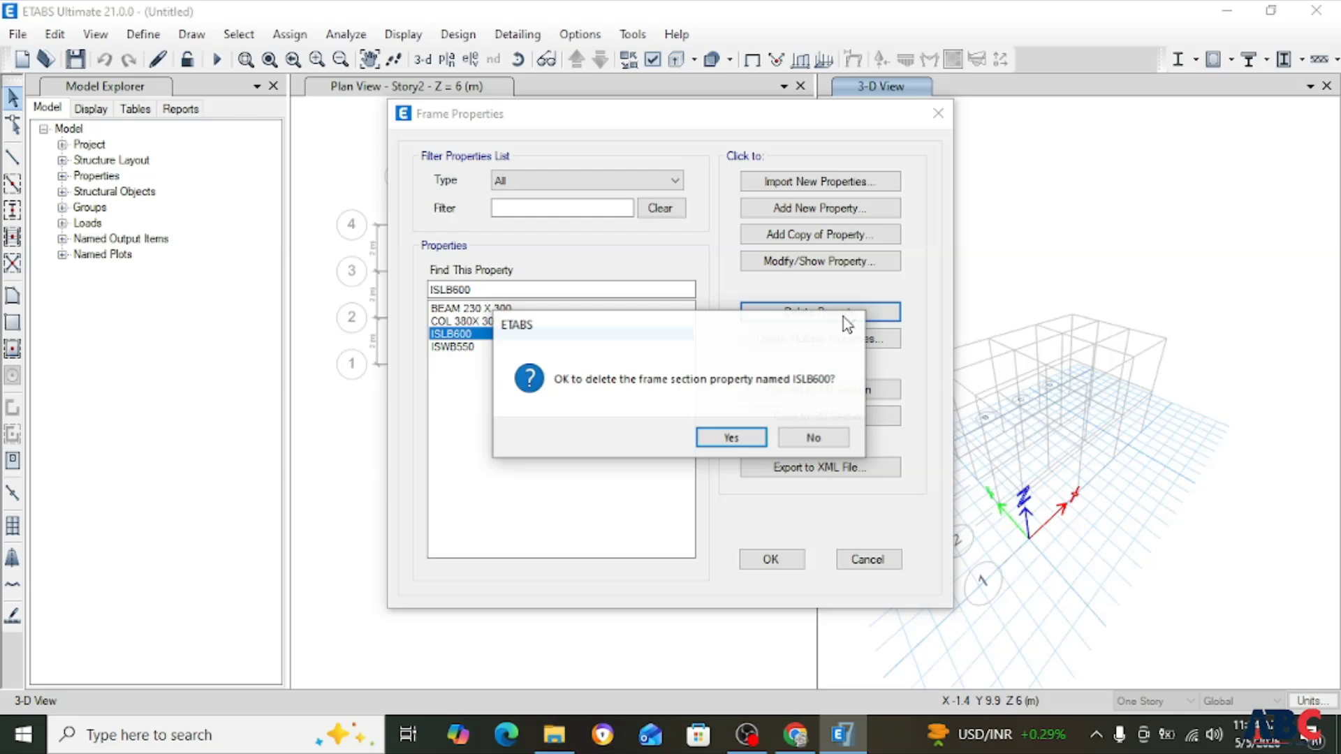
pyautogui.click(728, 437)
pyautogui.click(778, 313)
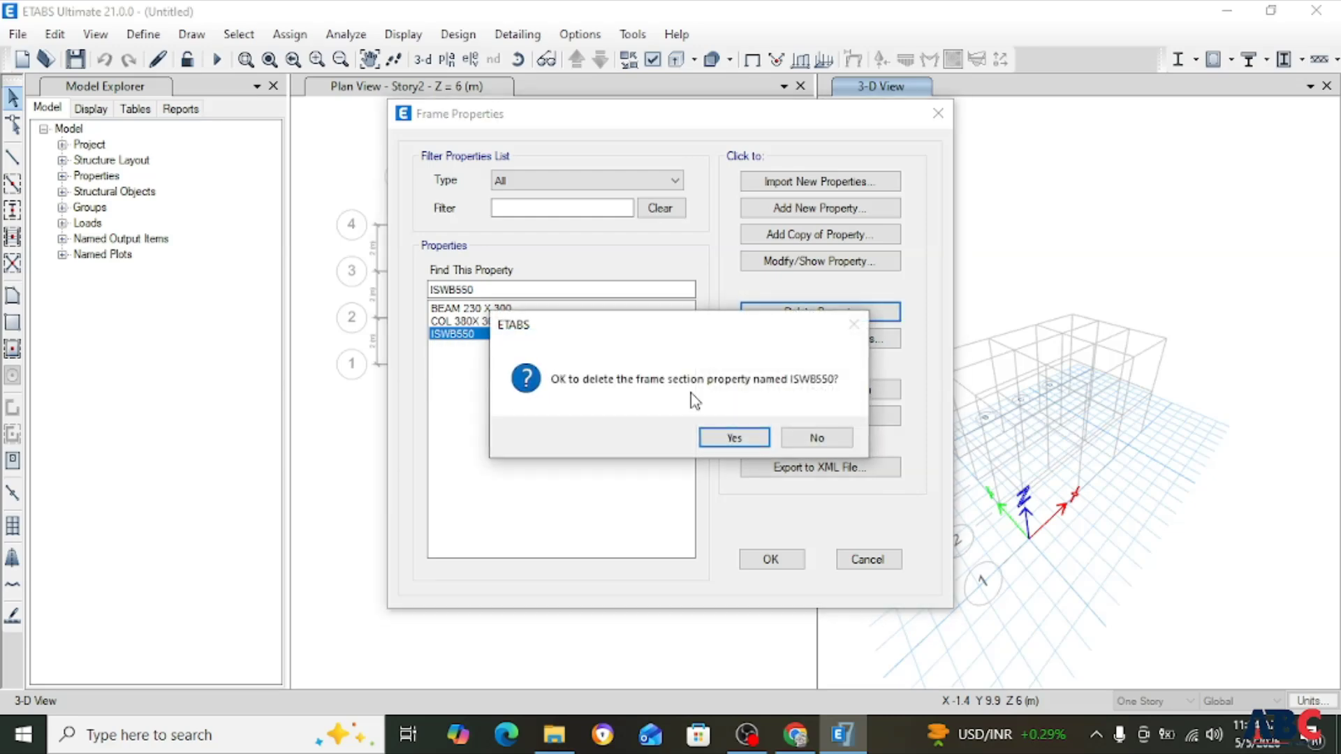
pyautogui.click(743, 436)
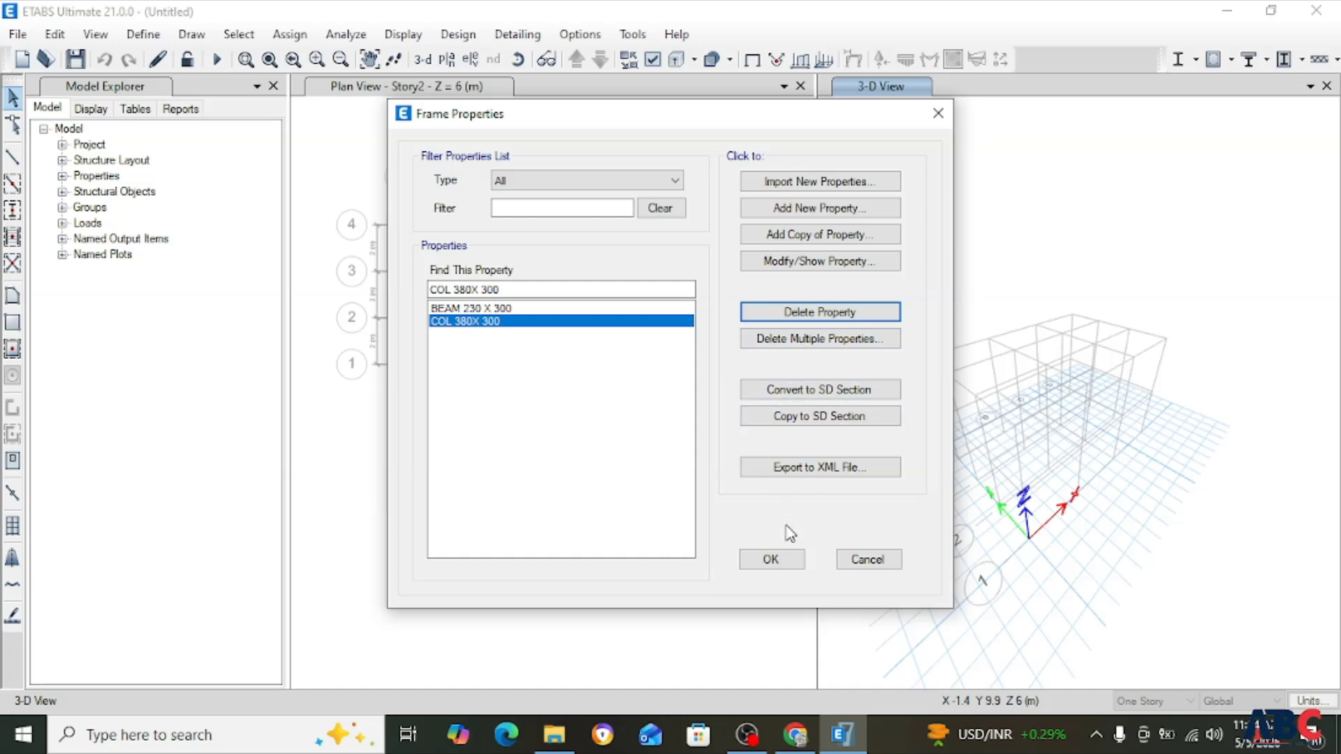
pyautogui.click(769, 559)
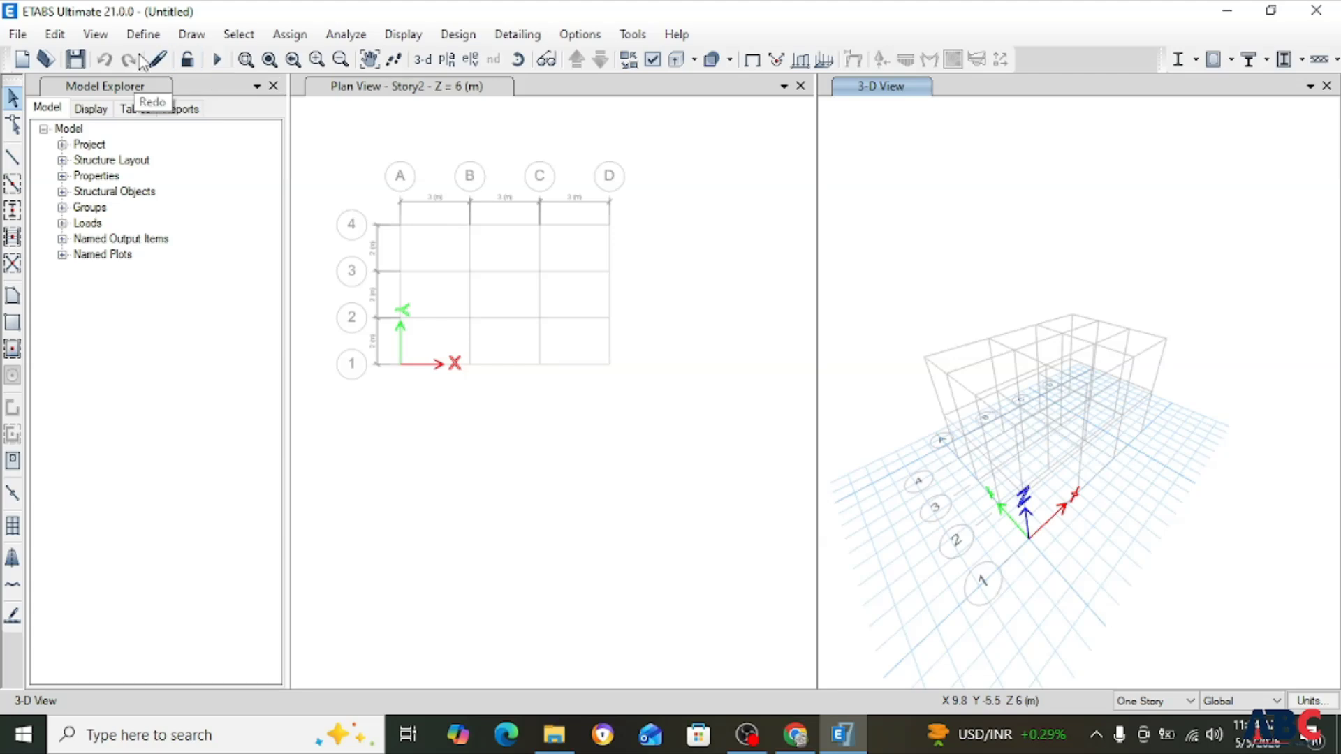
# Add a new slab property named Slab01 and assign it the M20 material.
pyautogui.click(143, 35)
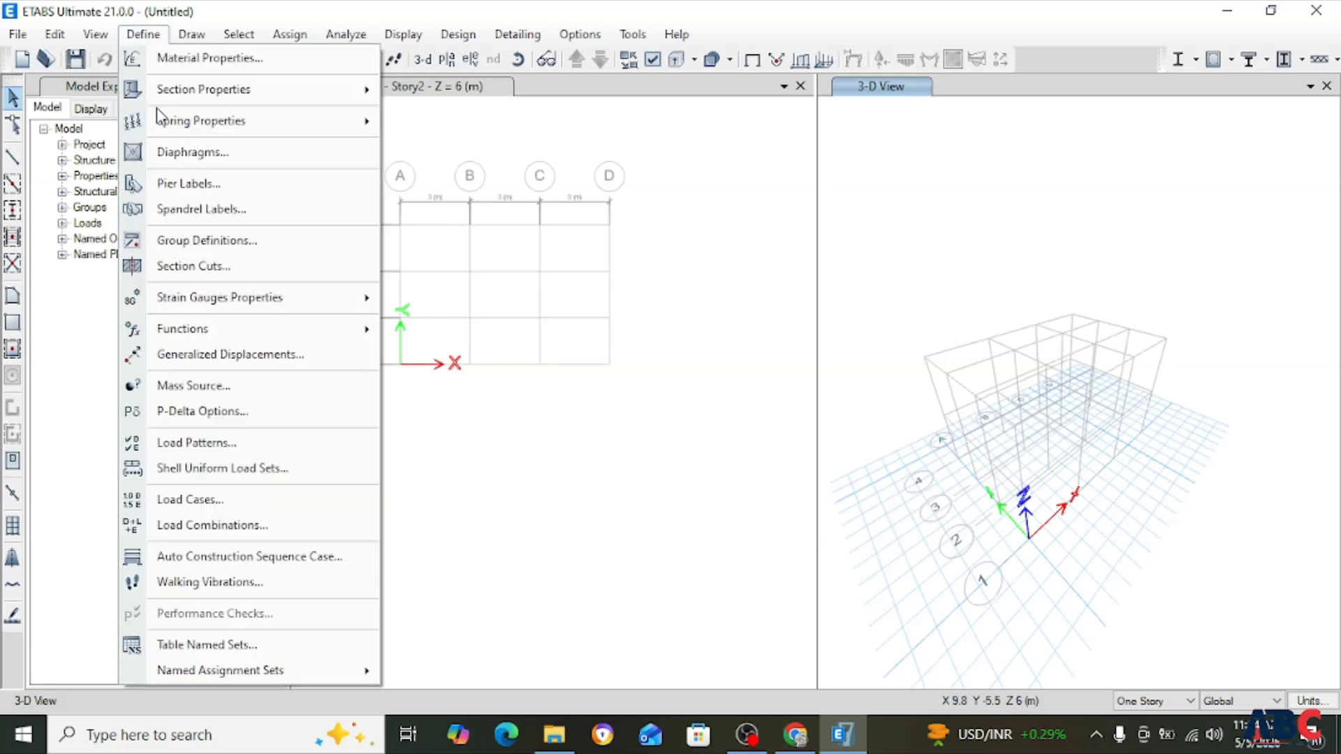
pyautogui.moveTo(198, 97)
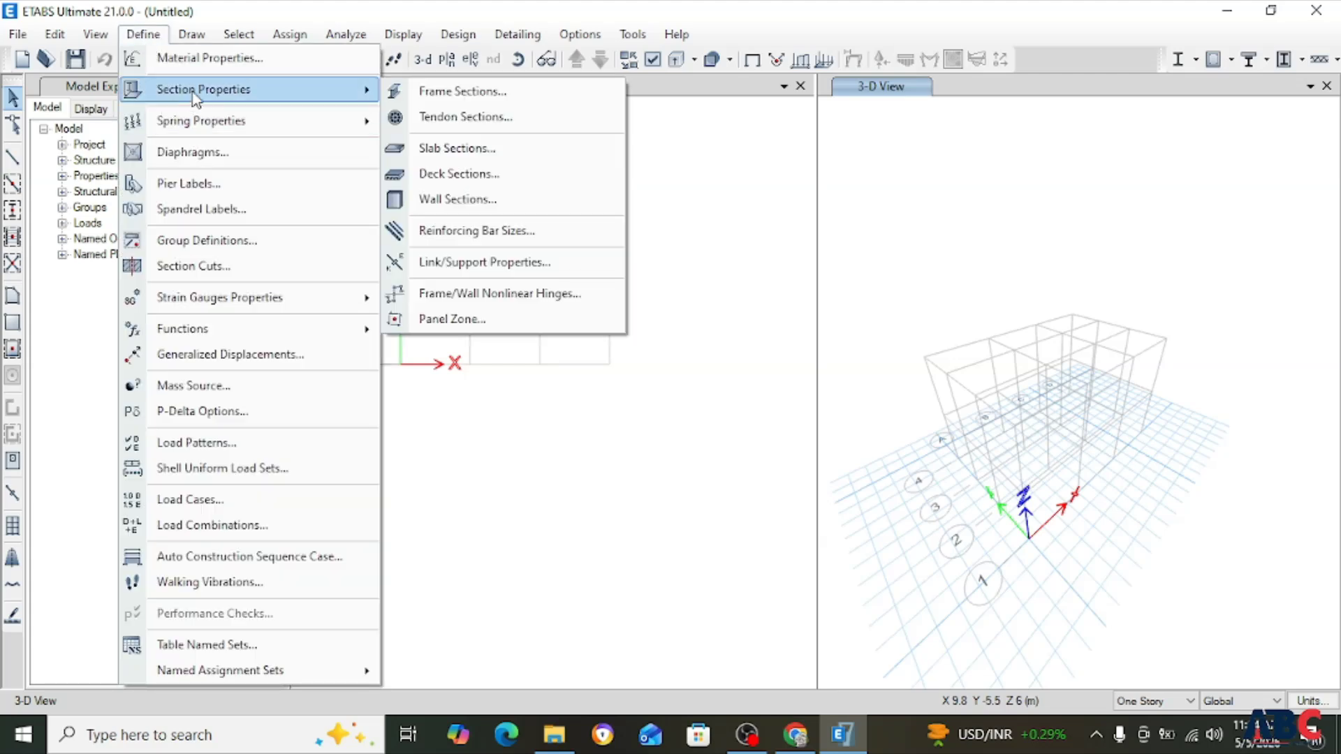
pyautogui.click(437, 150)
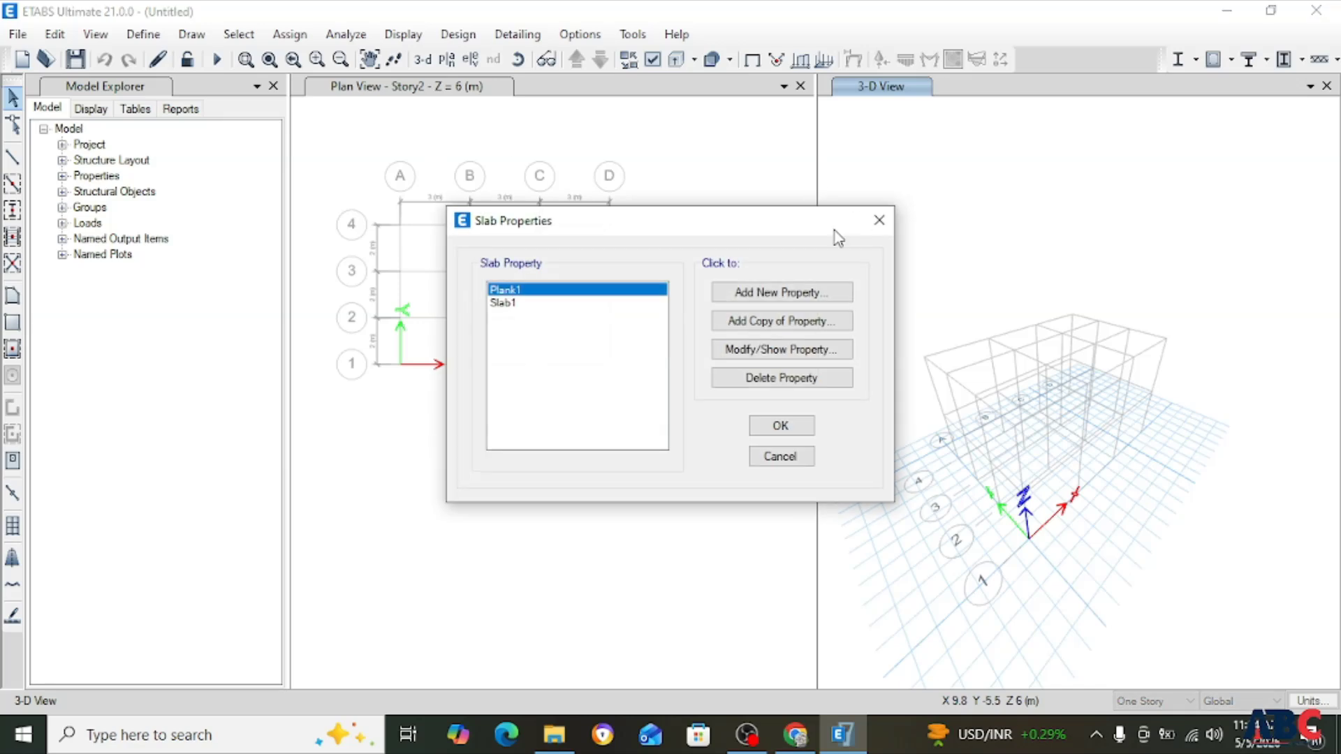
pyautogui.click(771, 294)
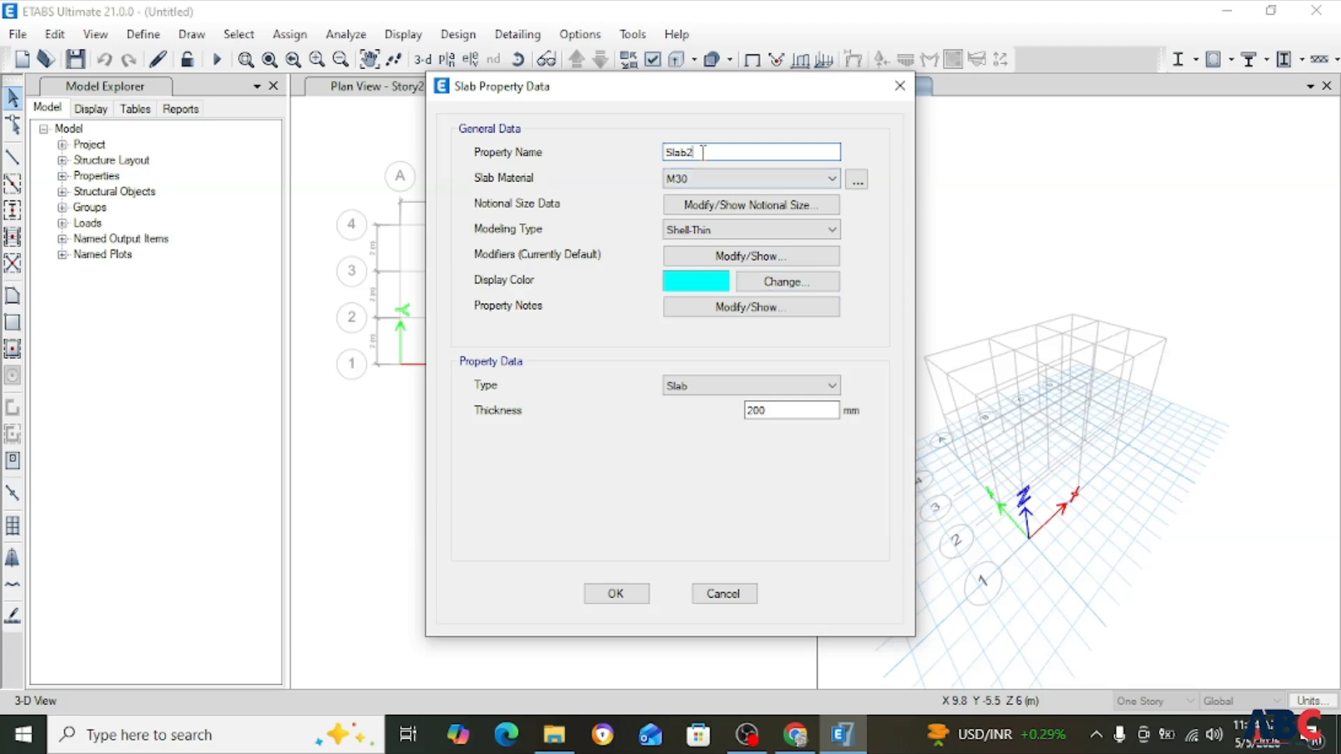
pyautogui.write('01')
pyautogui.click(718, 180)
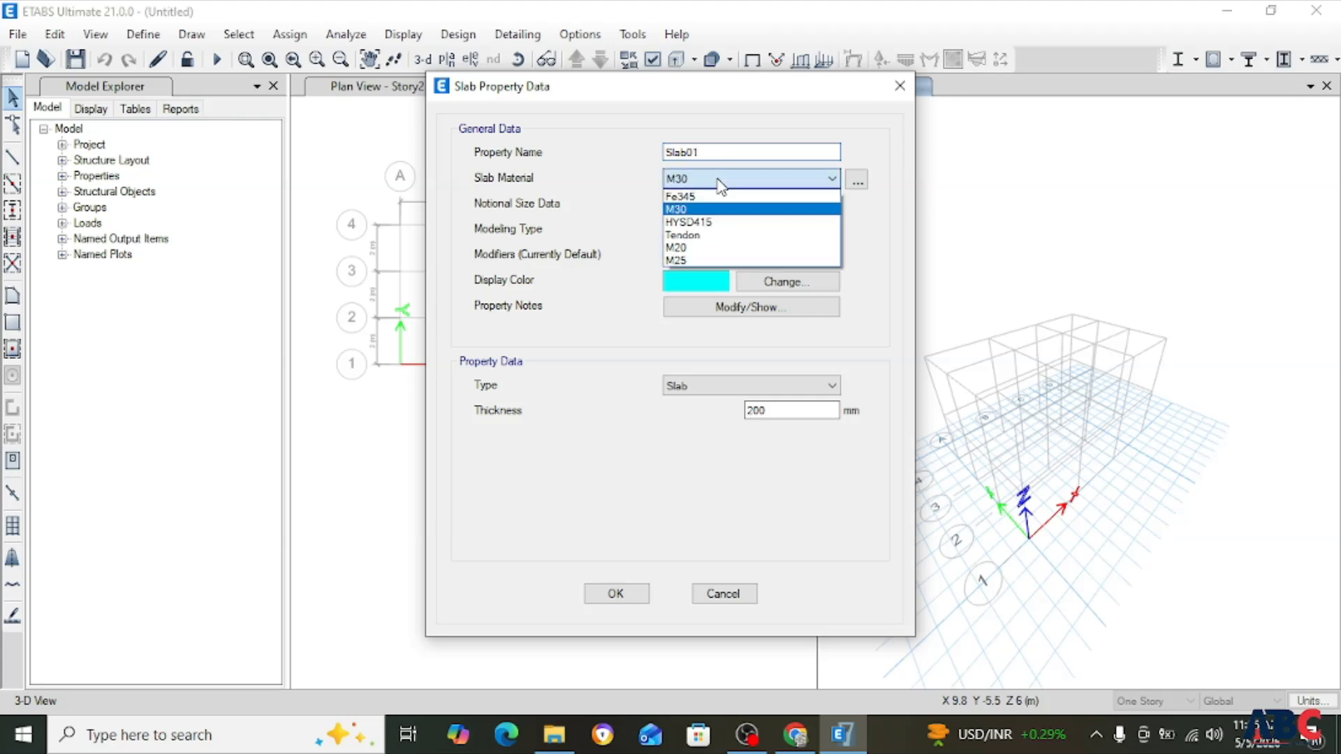
pyautogui.click(682, 243)
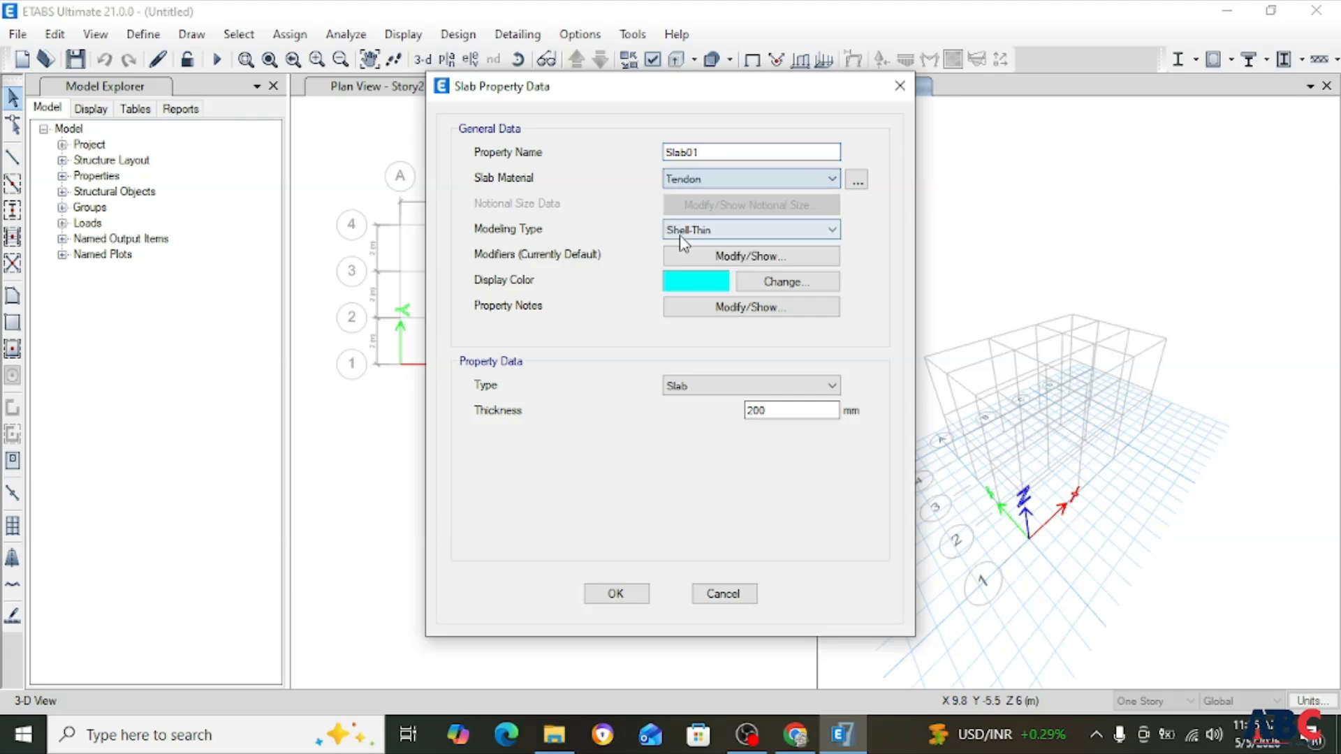
pyautogui.click(716, 179)
pyautogui.click(719, 246)
# Add an Indian-standard M35 concrete material from the slab's material list, and return to the slab data with M20 selected.
pyautogui.click(858, 180)
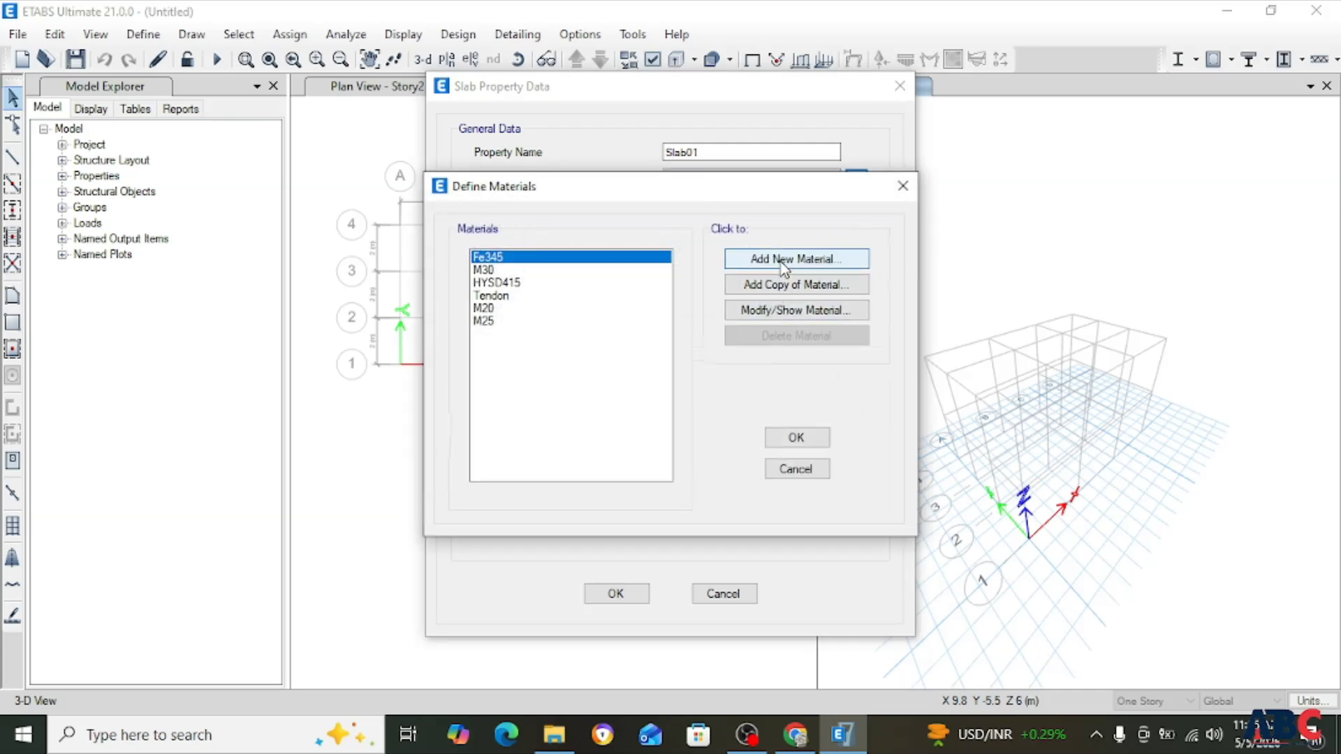
pyautogui.click(785, 261)
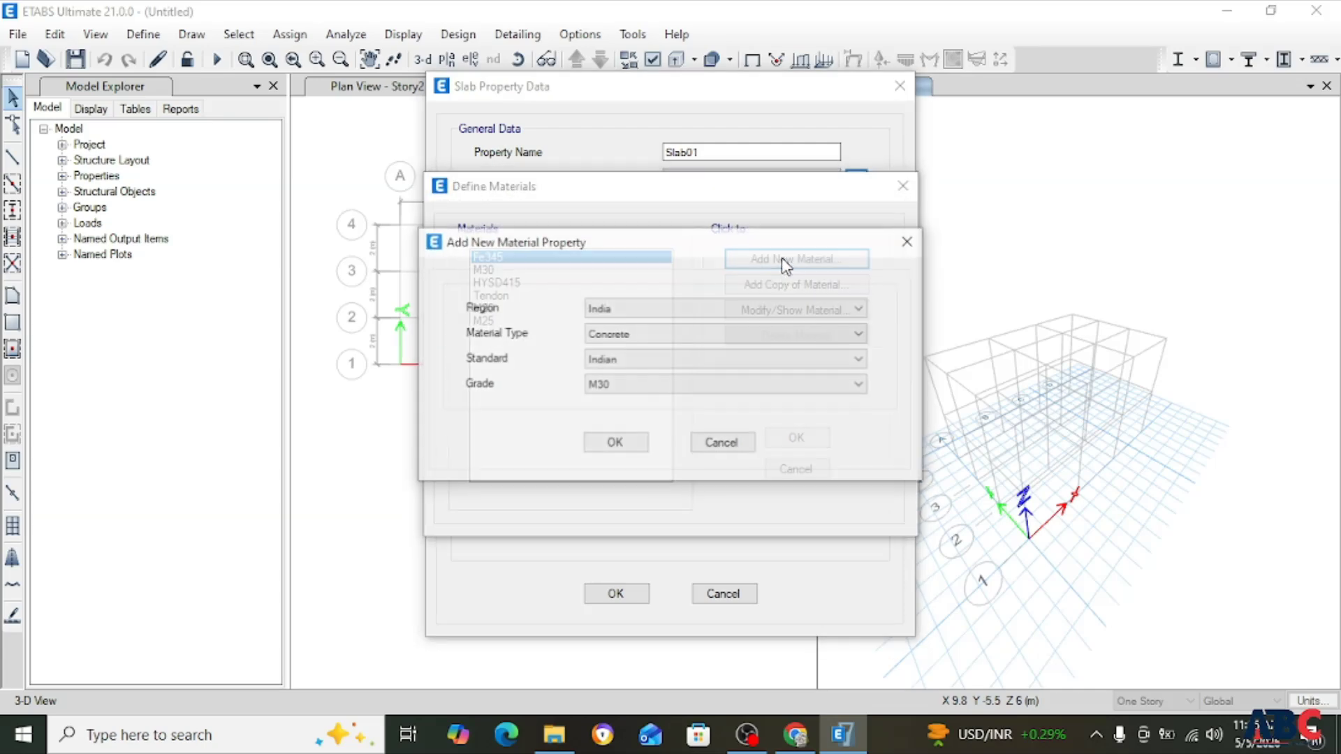
pyautogui.click(633, 385)
pyautogui.click(602, 453)
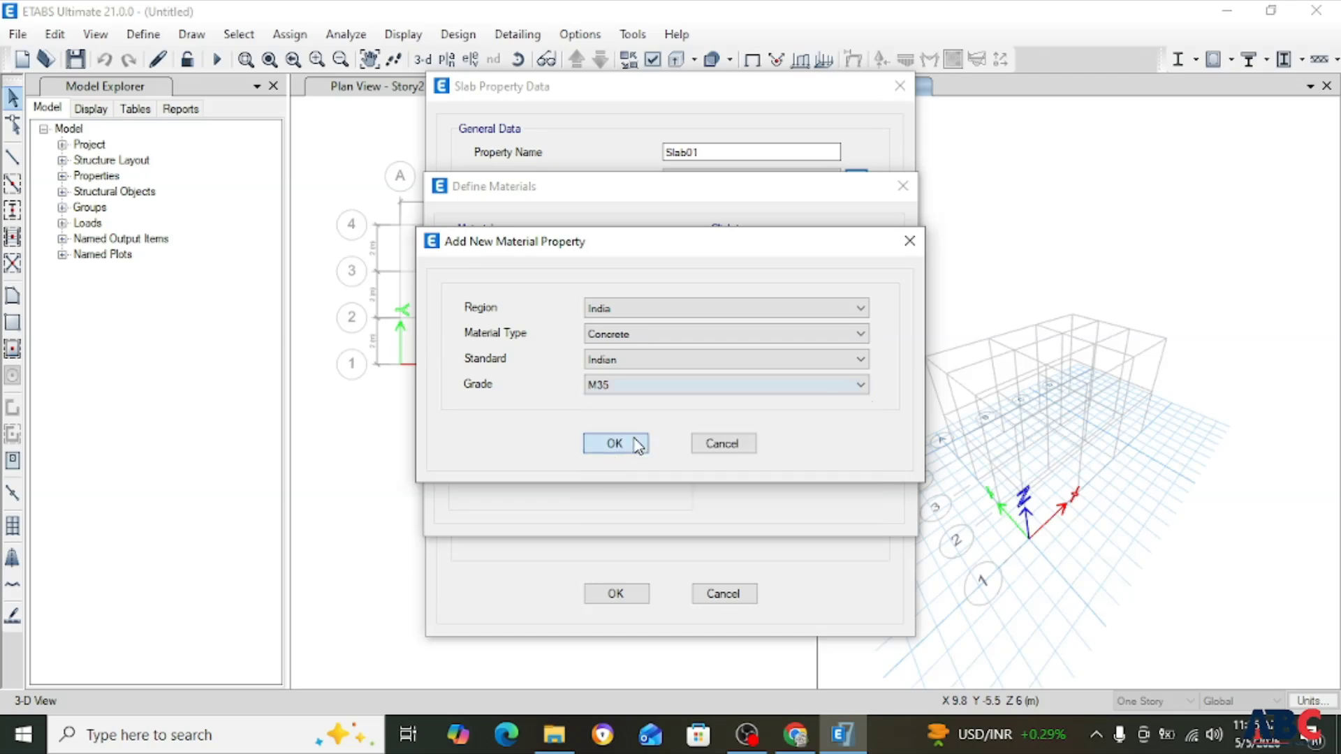
pyautogui.click(632, 442)
pyautogui.click(638, 479)
pyautogui.click(908, 147)
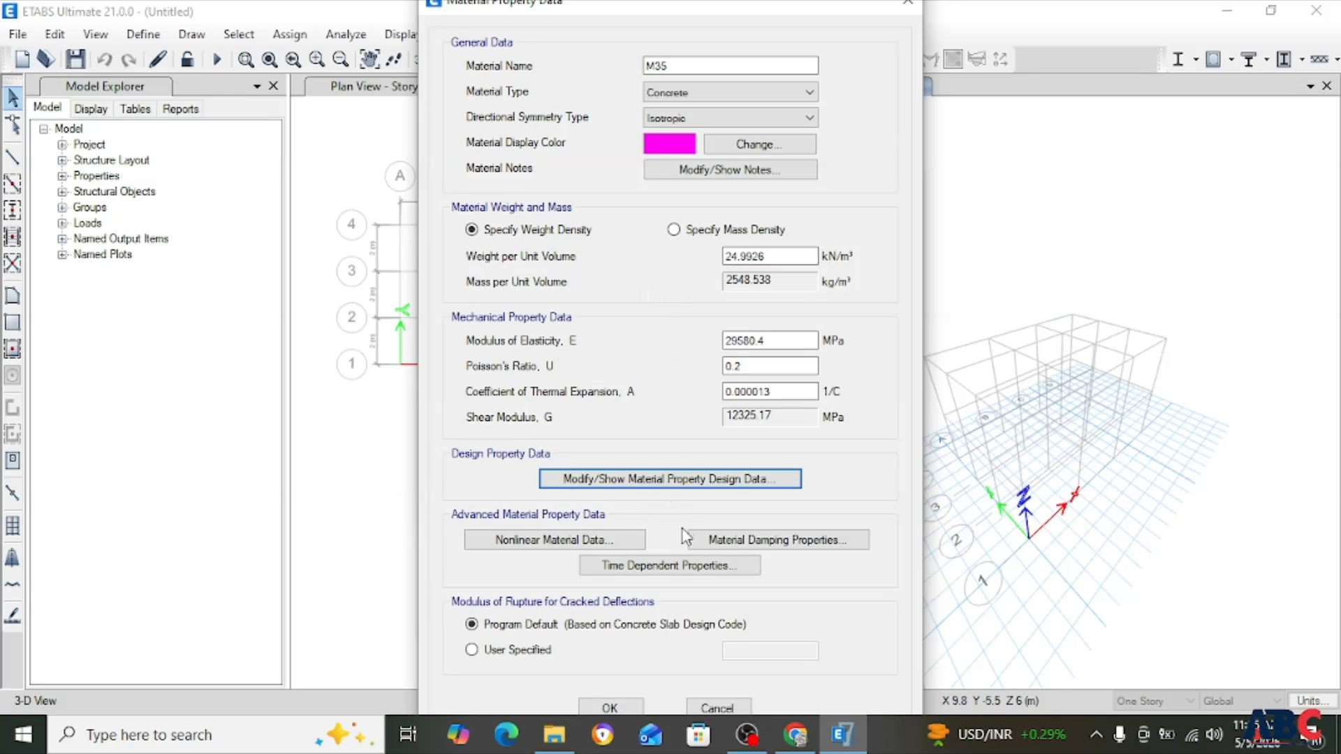
pyautogui.click(609, 707)
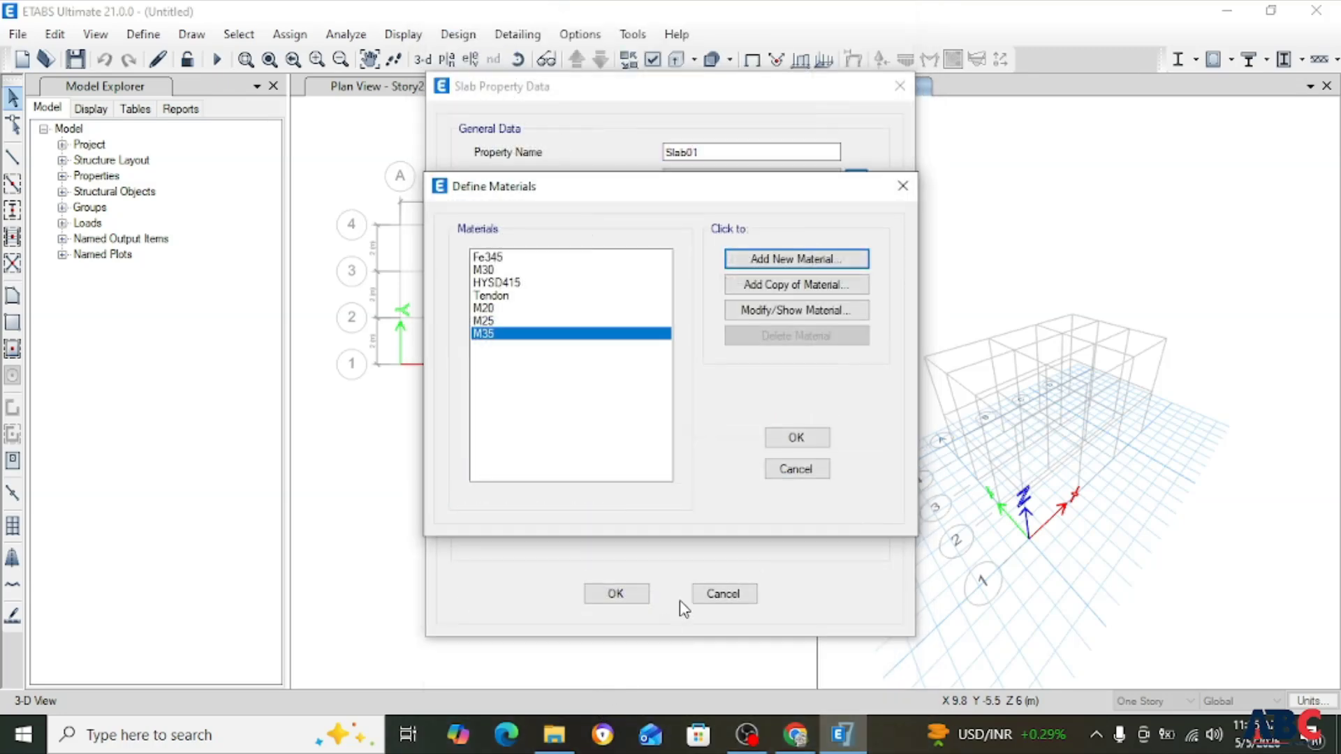
pyautogui.click(479, 309)
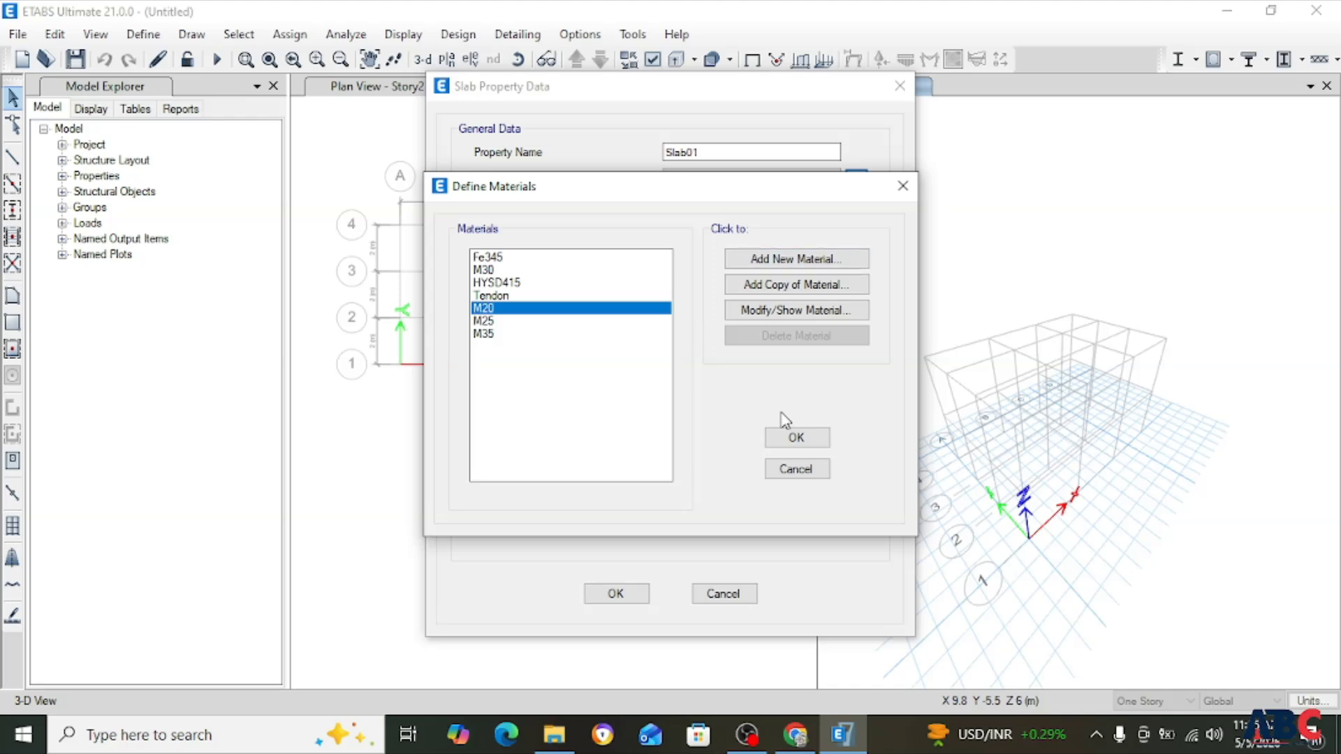
pyautogui.click(789, 437)
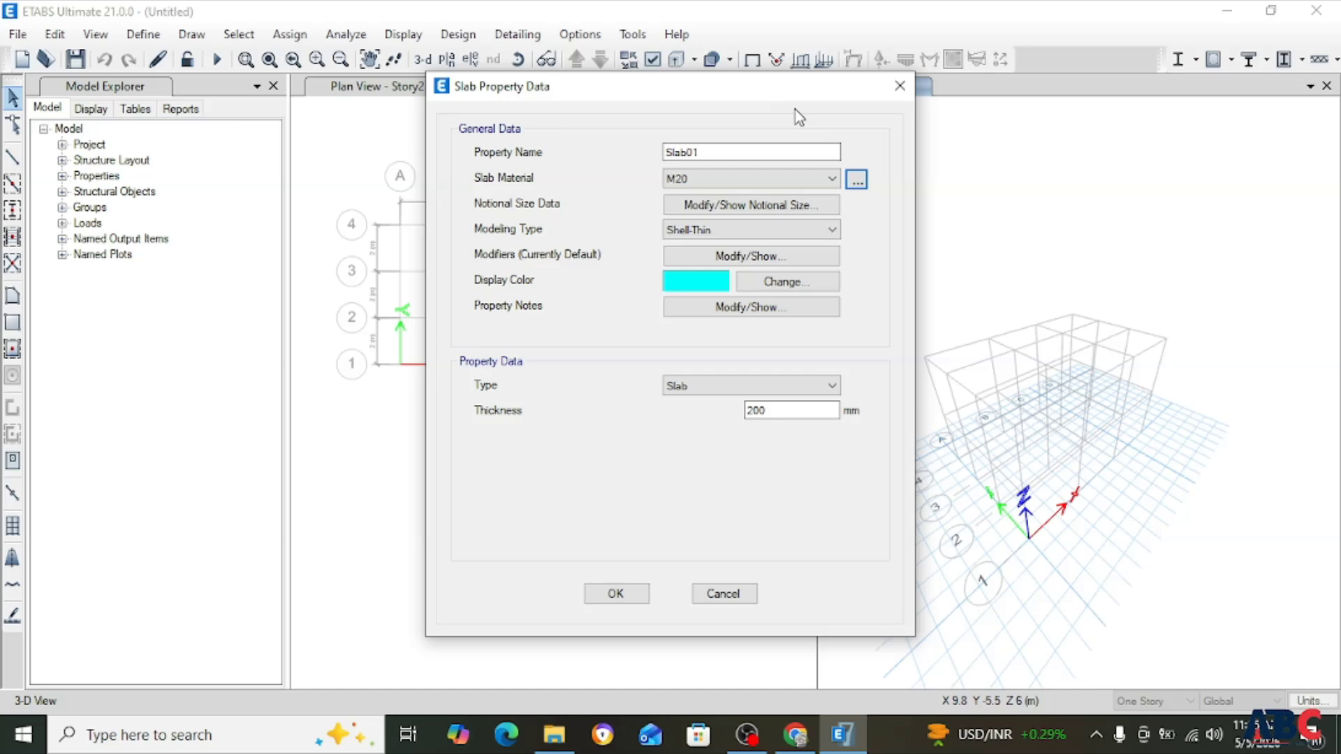
# Set the slab thickness to 150 mm, keep the Shell-Thin modeling type and default stiffness modifiers, and save the slab property.
pyautogui.doubleClick(757, 410)
pyautogui.write('150')
pyautogui.click(710, 300)
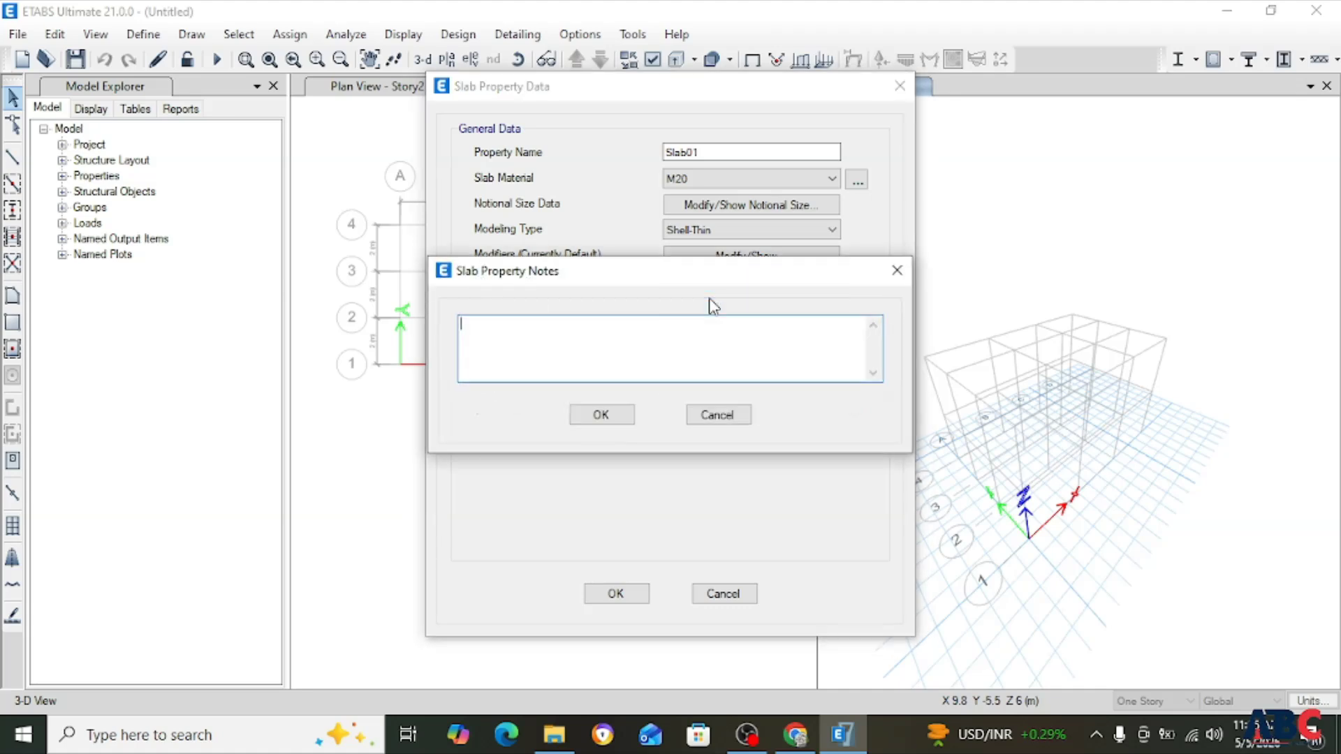
pyautogui.click(594, 414)
pyautogui.click(740, 256)
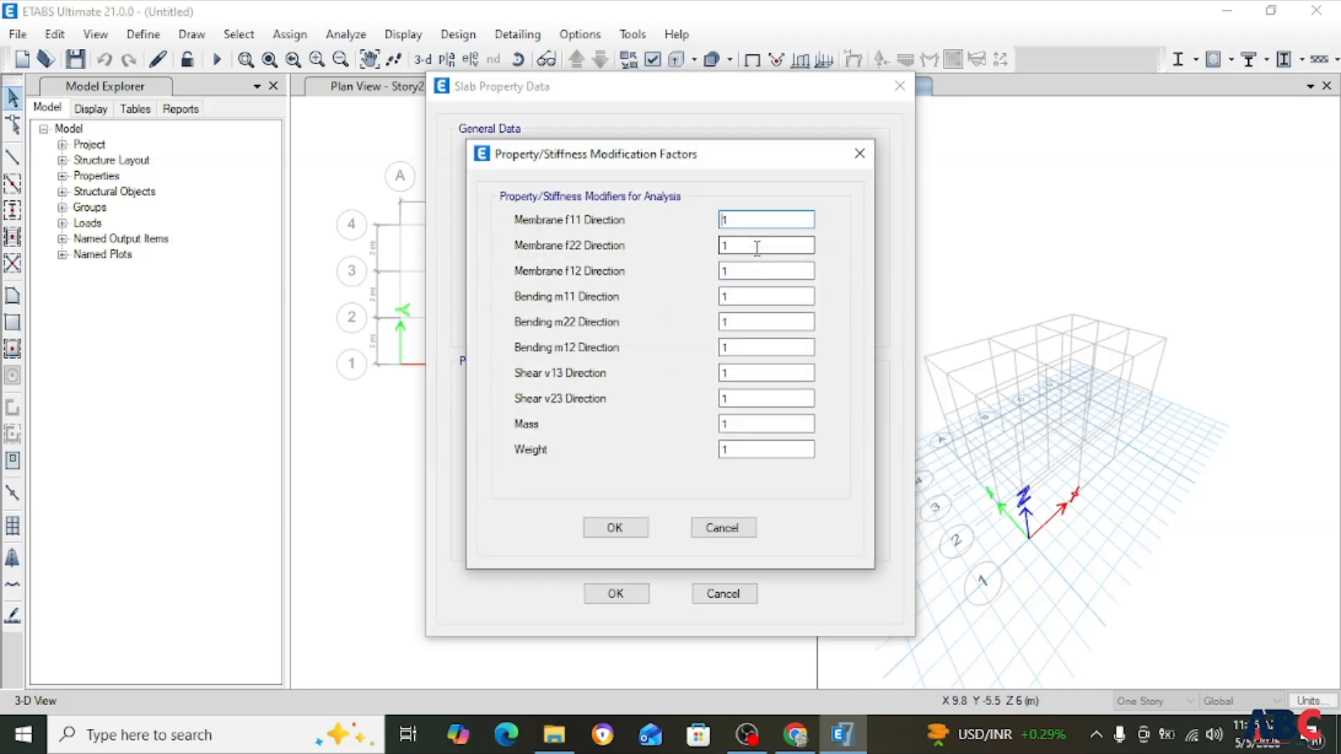
pyautogui.click(616, 528)
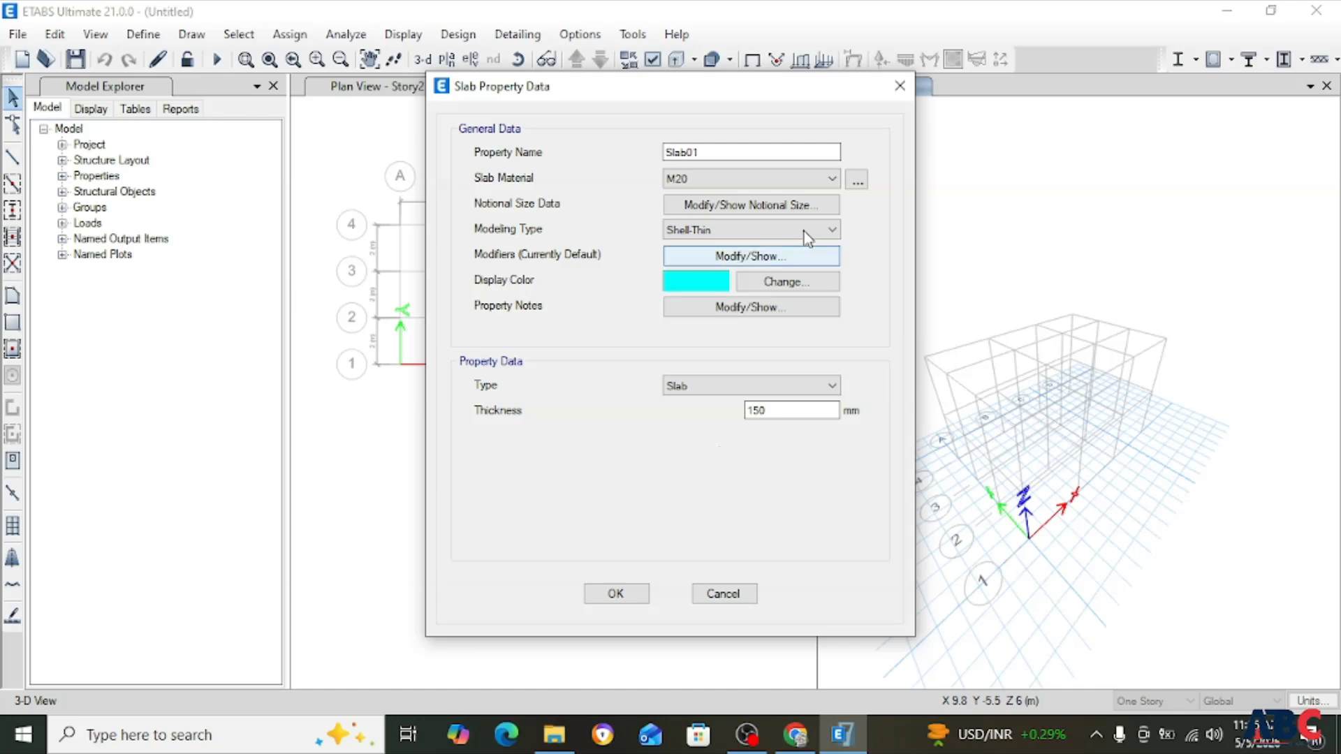
pyautogui.click(750, 230)
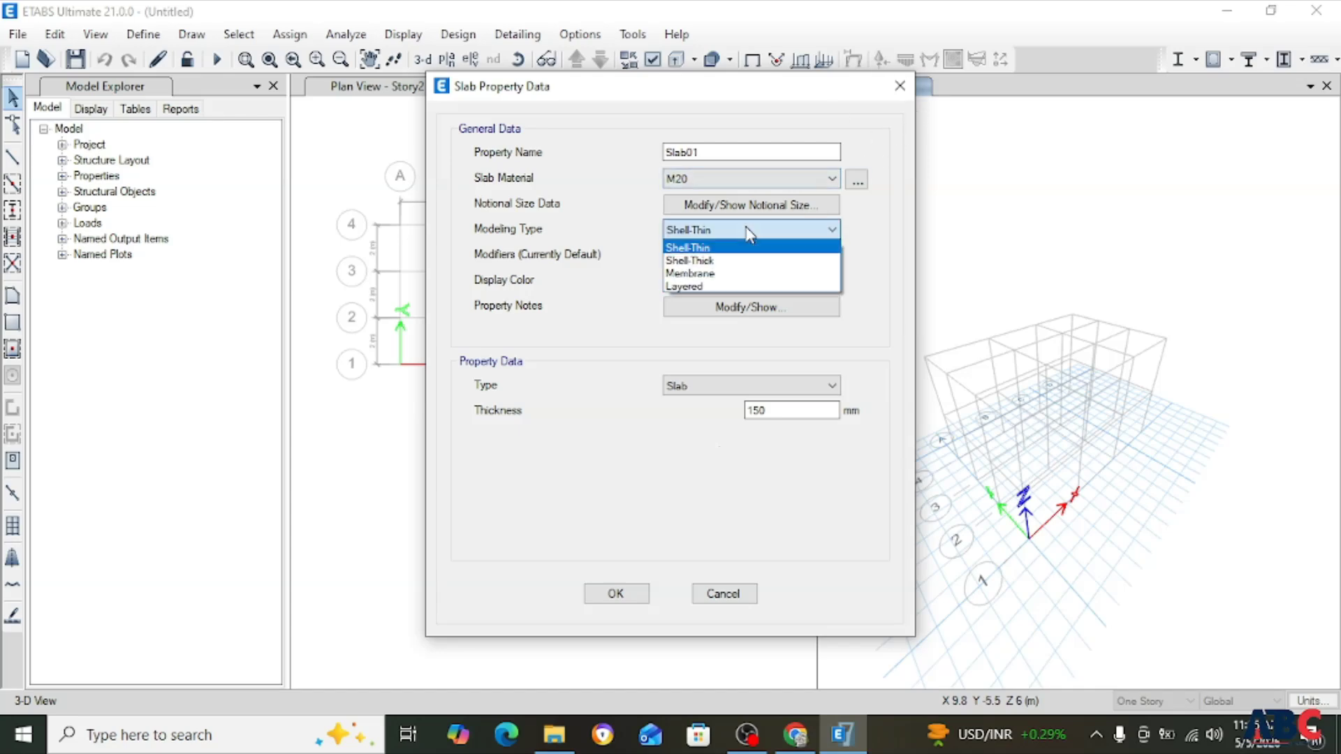
pyautogui.click(749, 231)
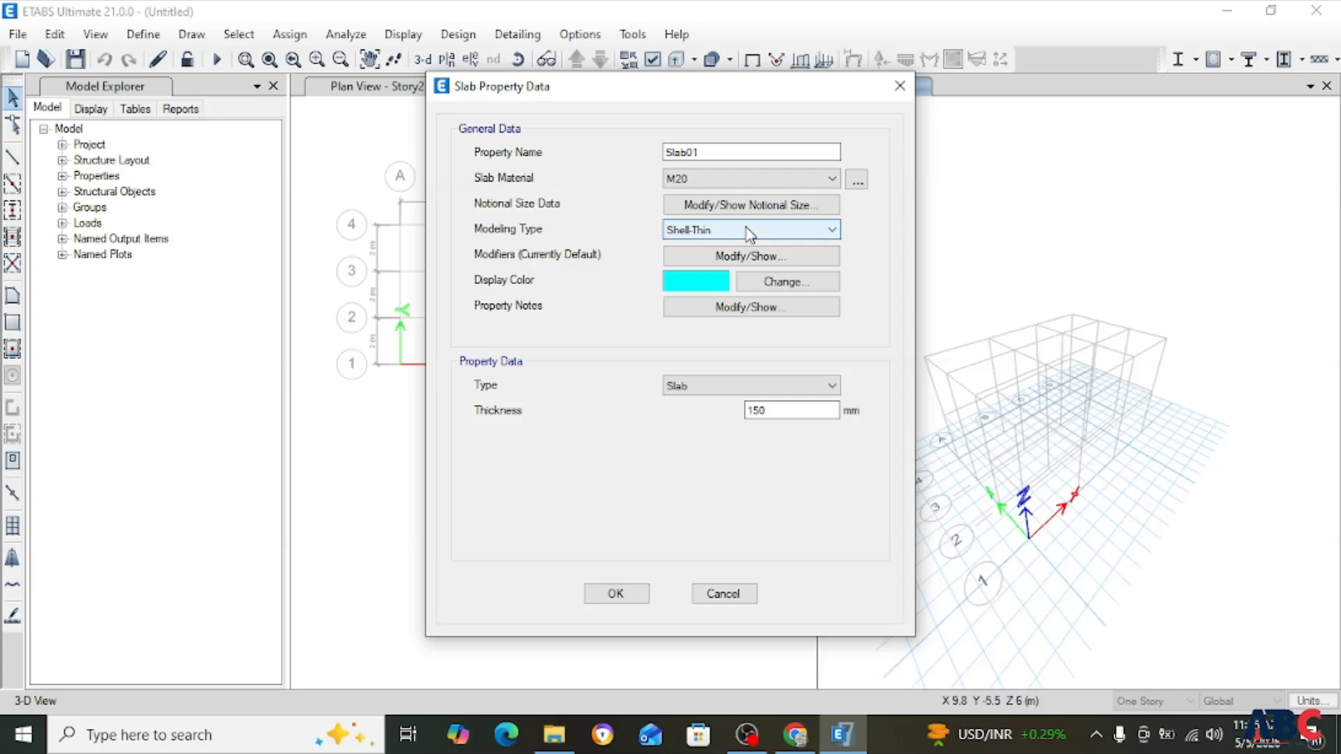
pyautogui.click(618, 594)
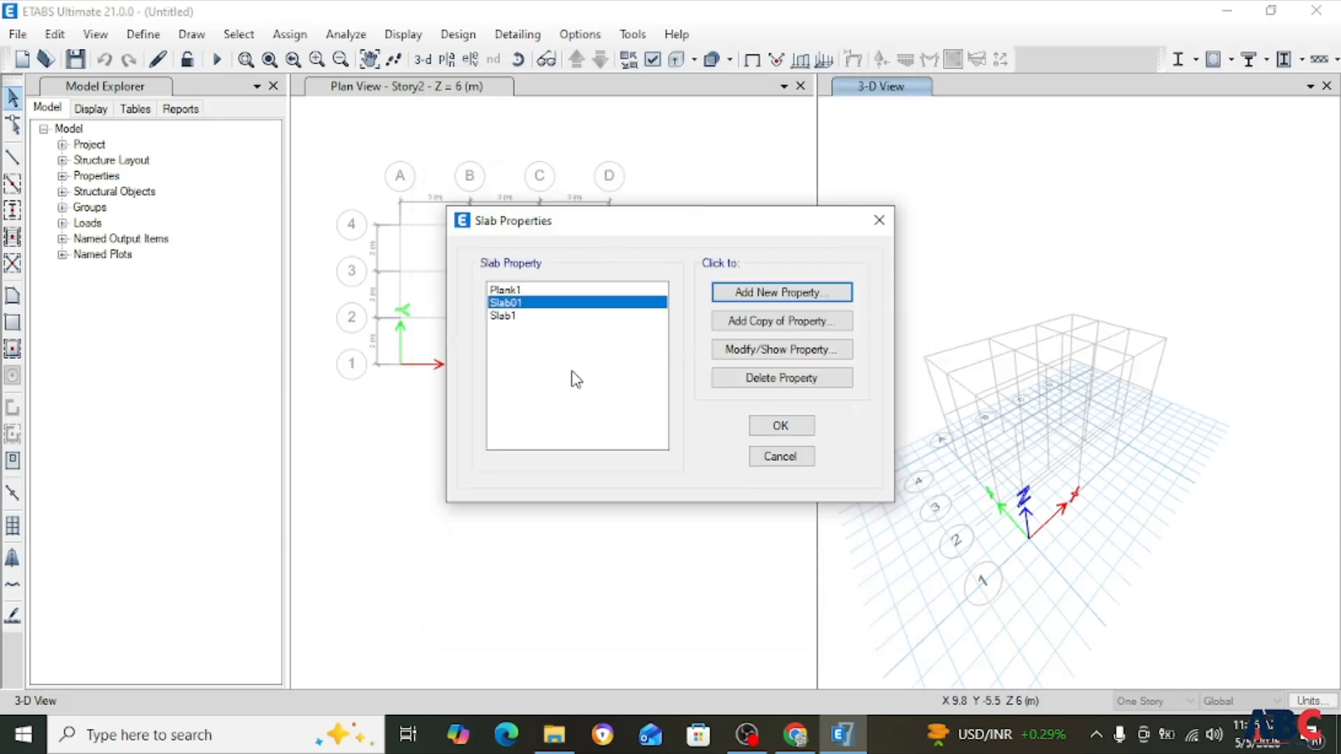
# Delete the Slab1 and Plank1 slab properties and accept the slab properties list.
pyautogui.click(520, 317)
pyautogui.click(782, 379)
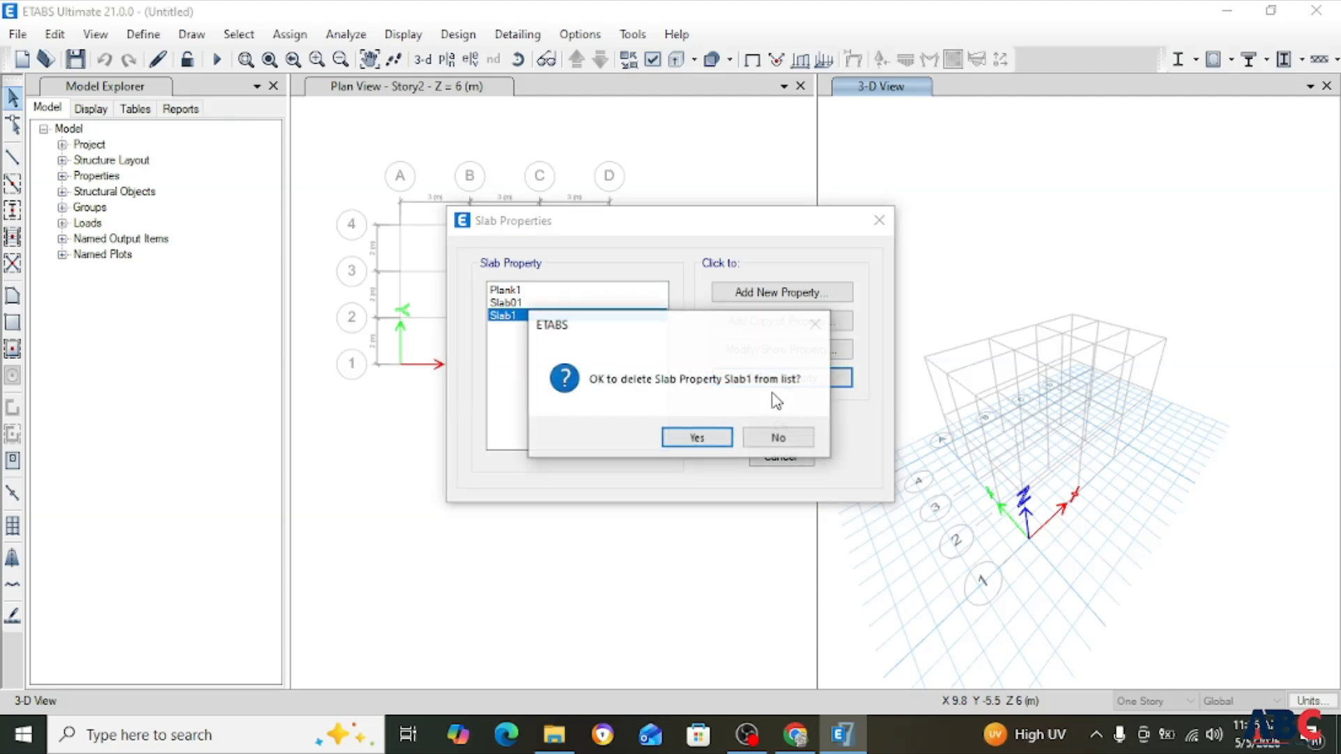
pyautogui.click(698, 438)
pyautogui.click(506, 289)
pyautogui.click(782, 378)
pyautogui.click(699, 436)
pyautogui.click(793, 428)
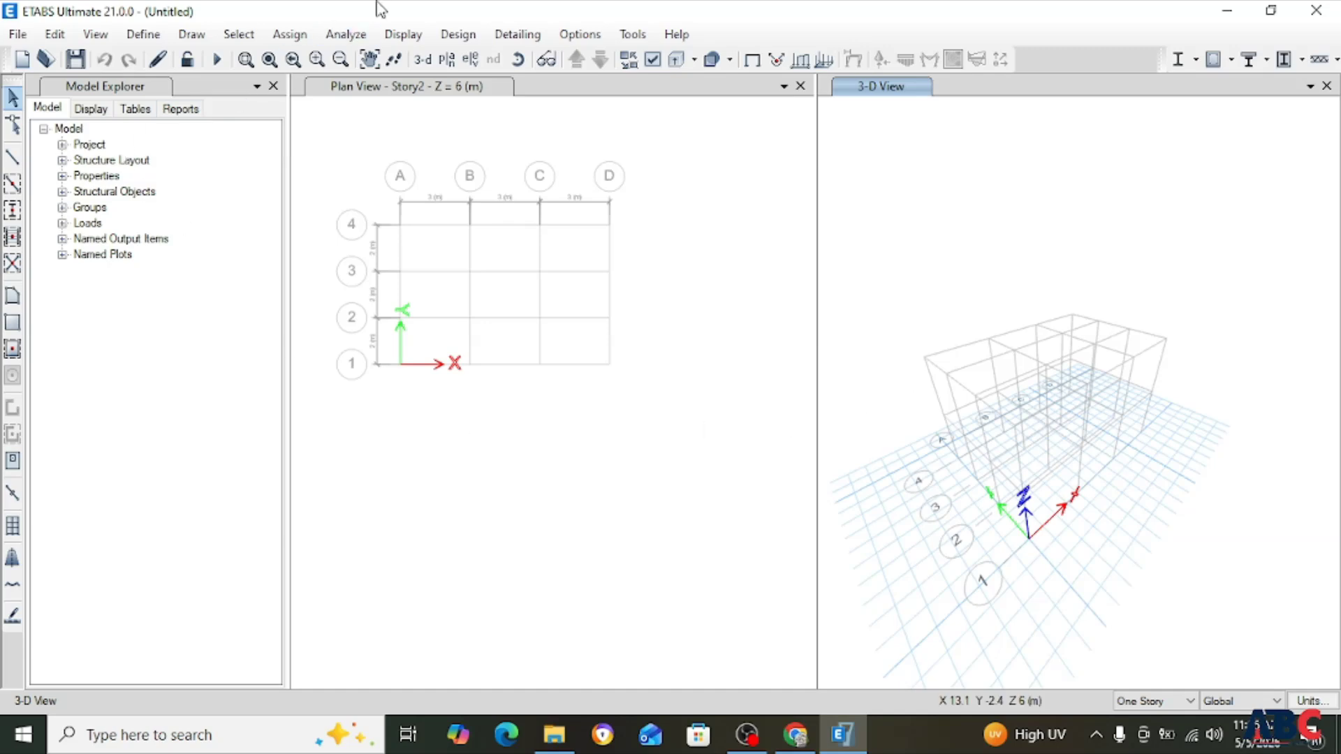
# Add a new filled deck property with M20 as slab material and HYSD415 as deck material.
pyautogui.scroll(-3, 608, 440)
pyautogui.scroll(-3, 1073, 412)
pyautogui.scroll(3, 1073, 412)
pyautogui.scroll(3, 566, 301)
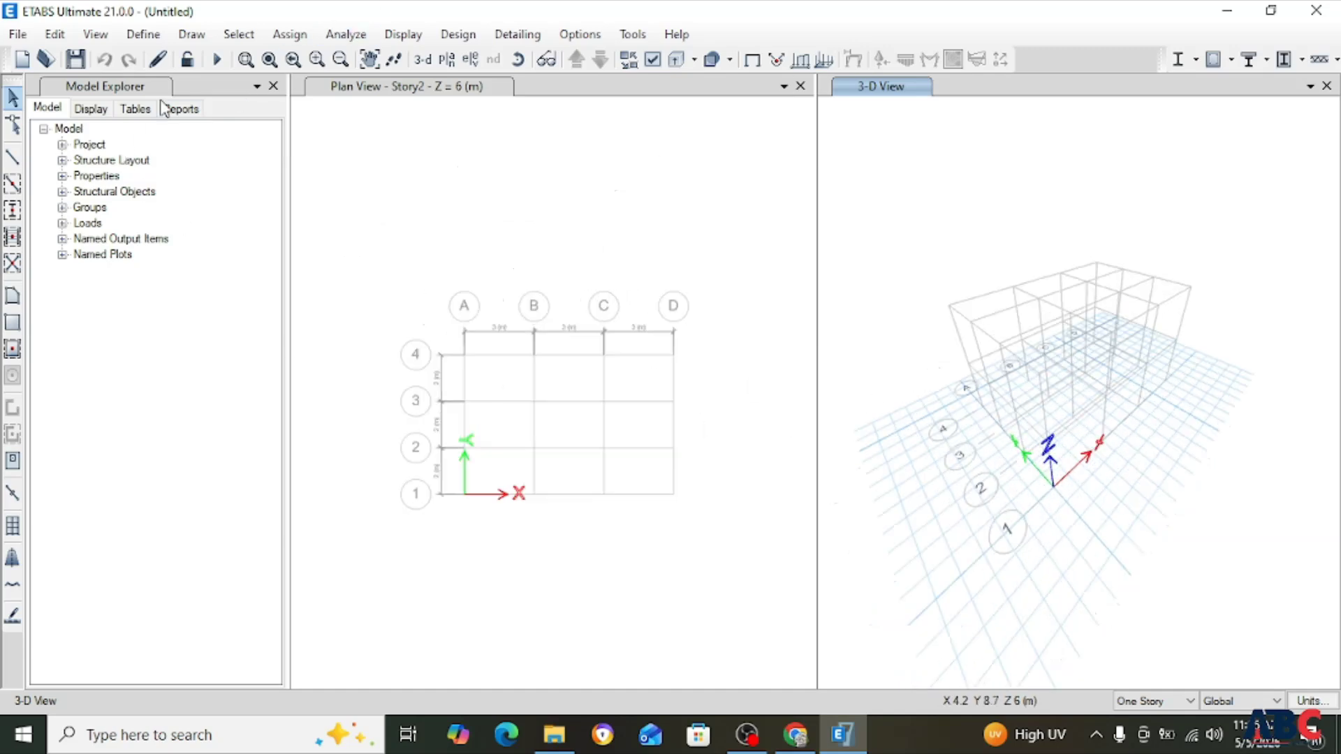
pyautogui.click(142, 34)
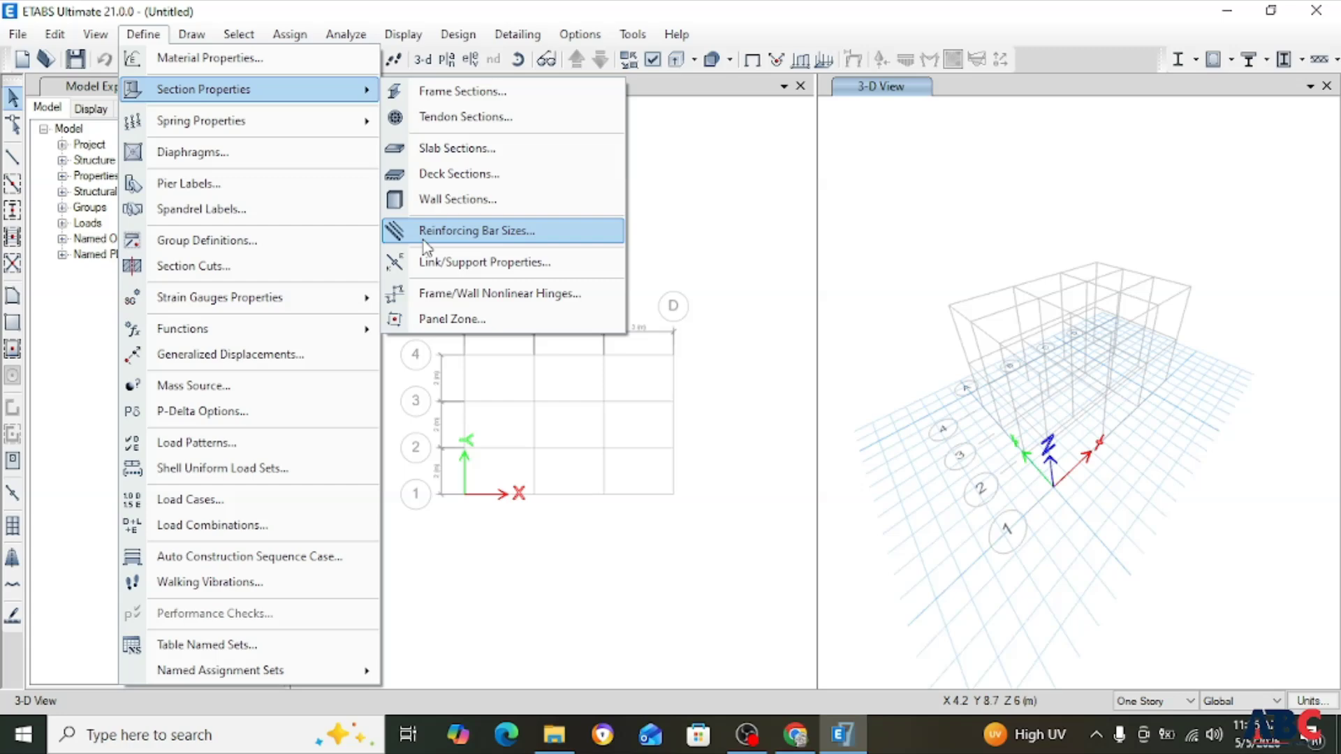
pyautogui.click(455, 174)
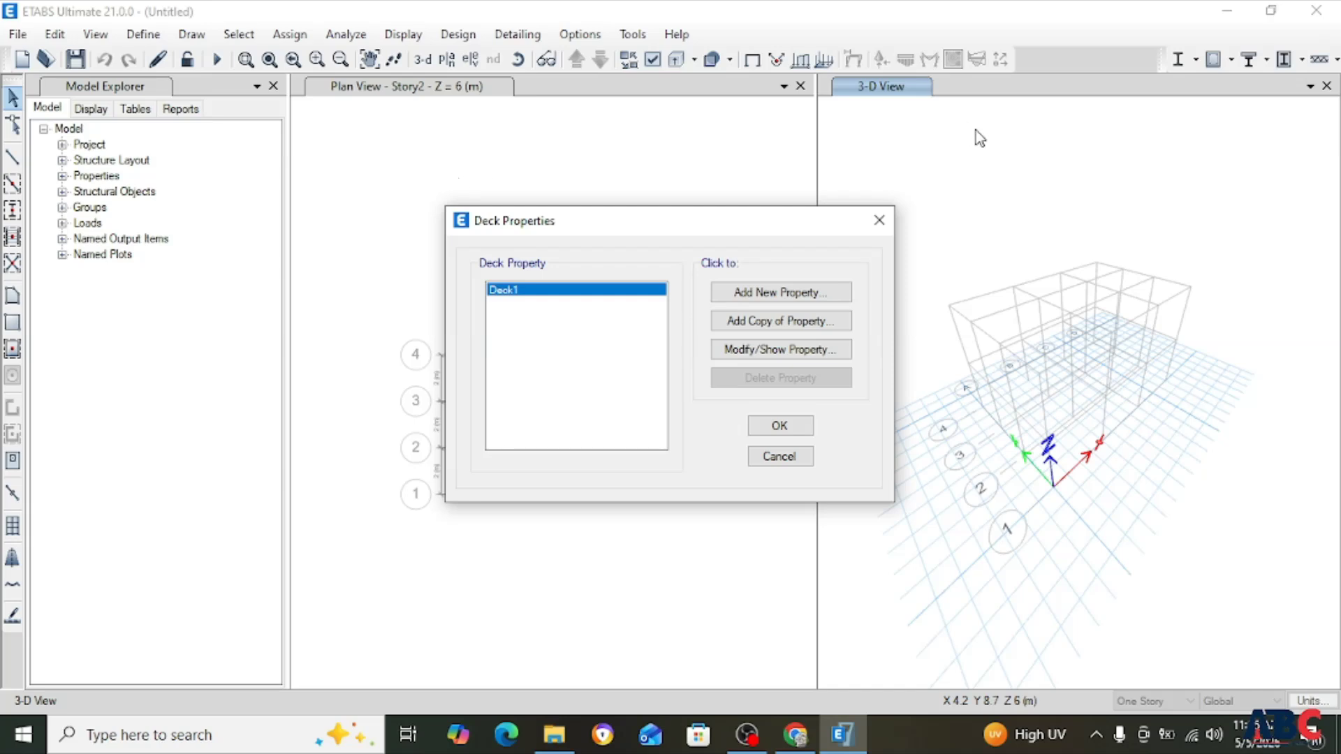
pyautogui.click(782, 302)
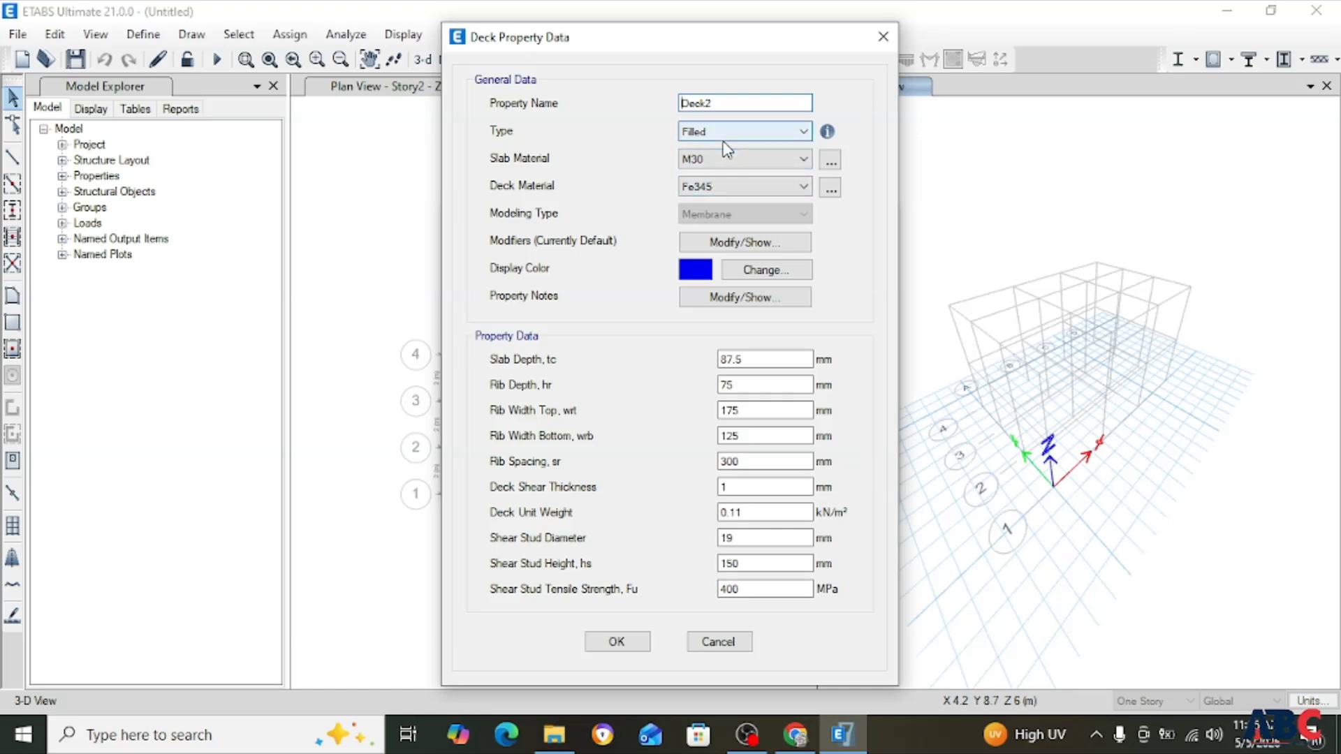
pyautogui.click(726, 156)
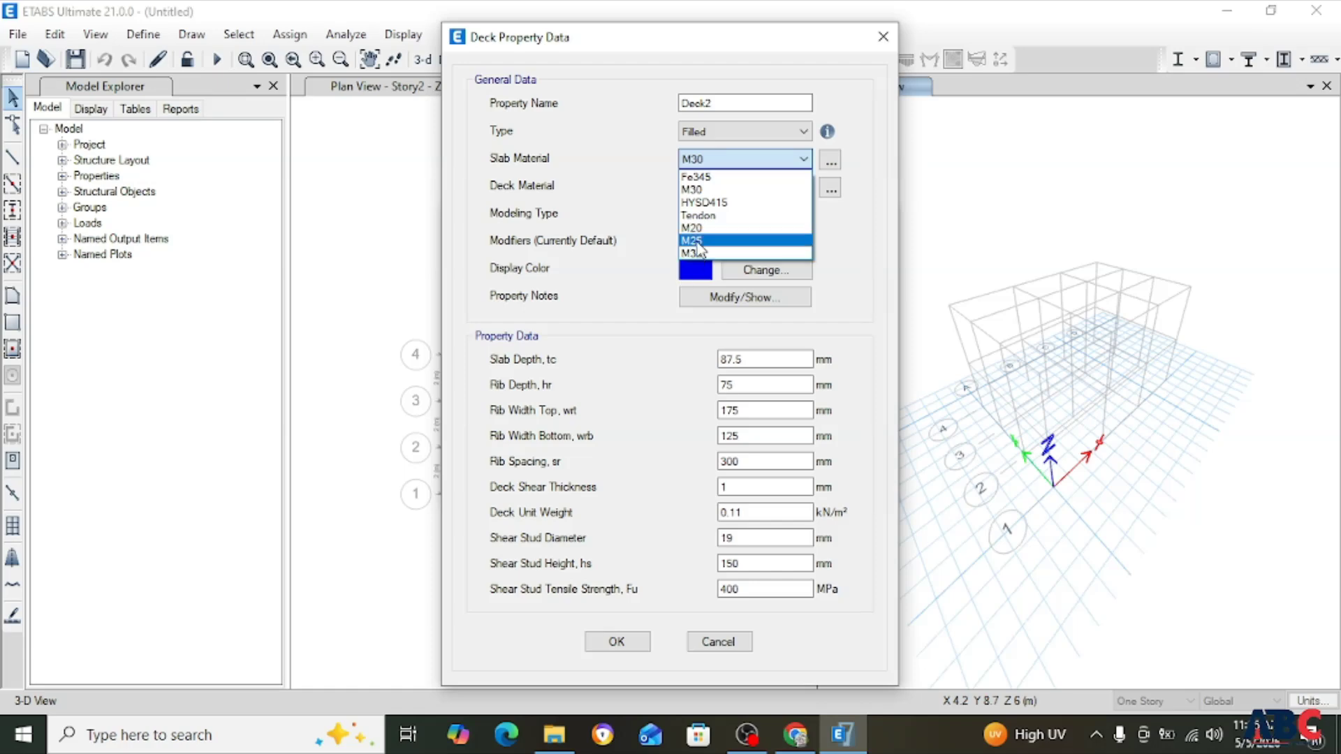
pyautogui.click(701, 231)
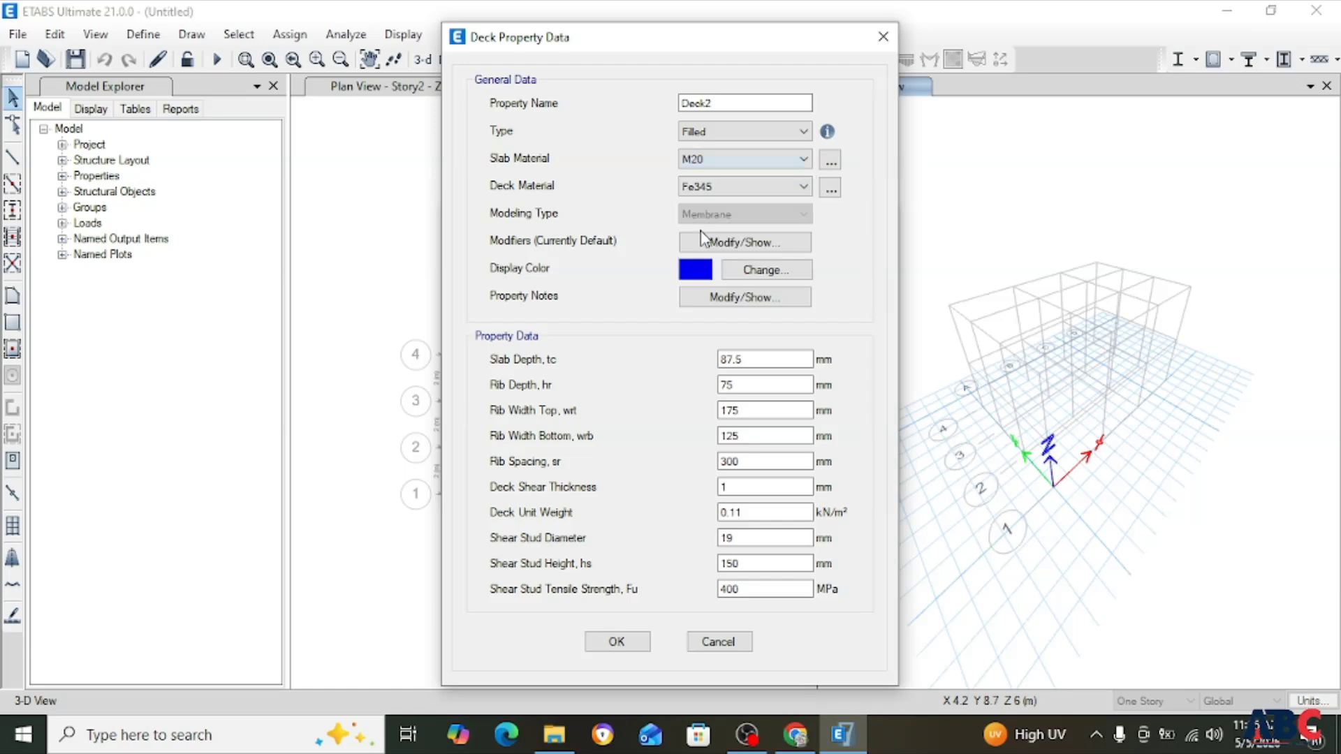
pyautogui.click(721, 193)
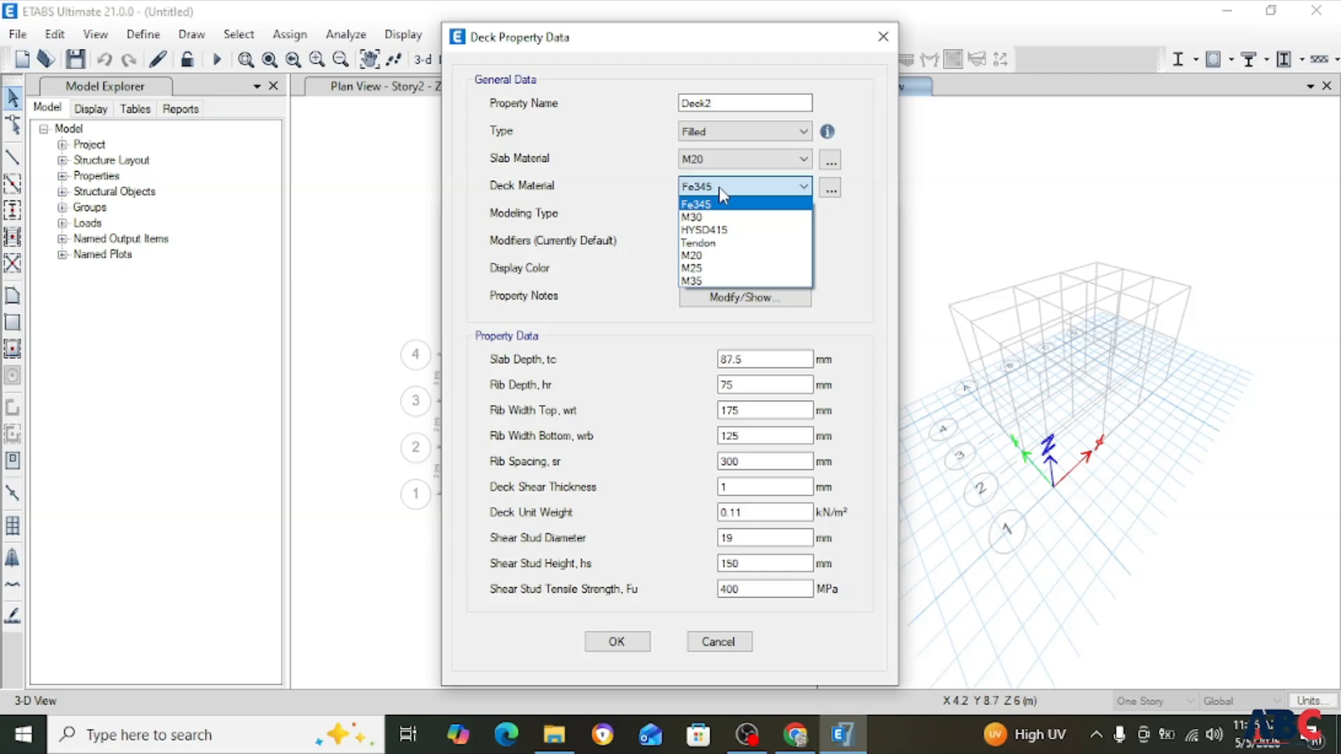
pyautogui.click(744, 231)
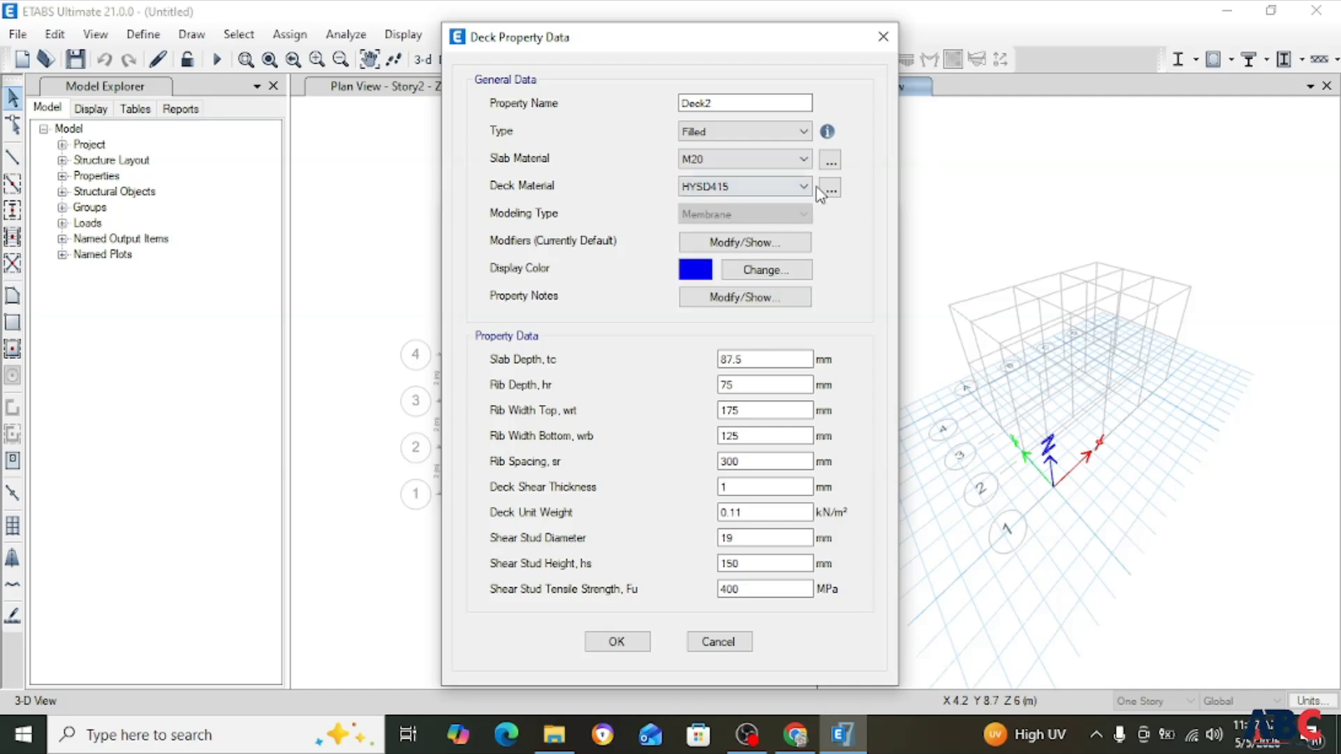
# Accept the deck's default stiffness modifiers and empty property notes, and save the deck property with its default dimensions.
pyautogui.click(699, 246)
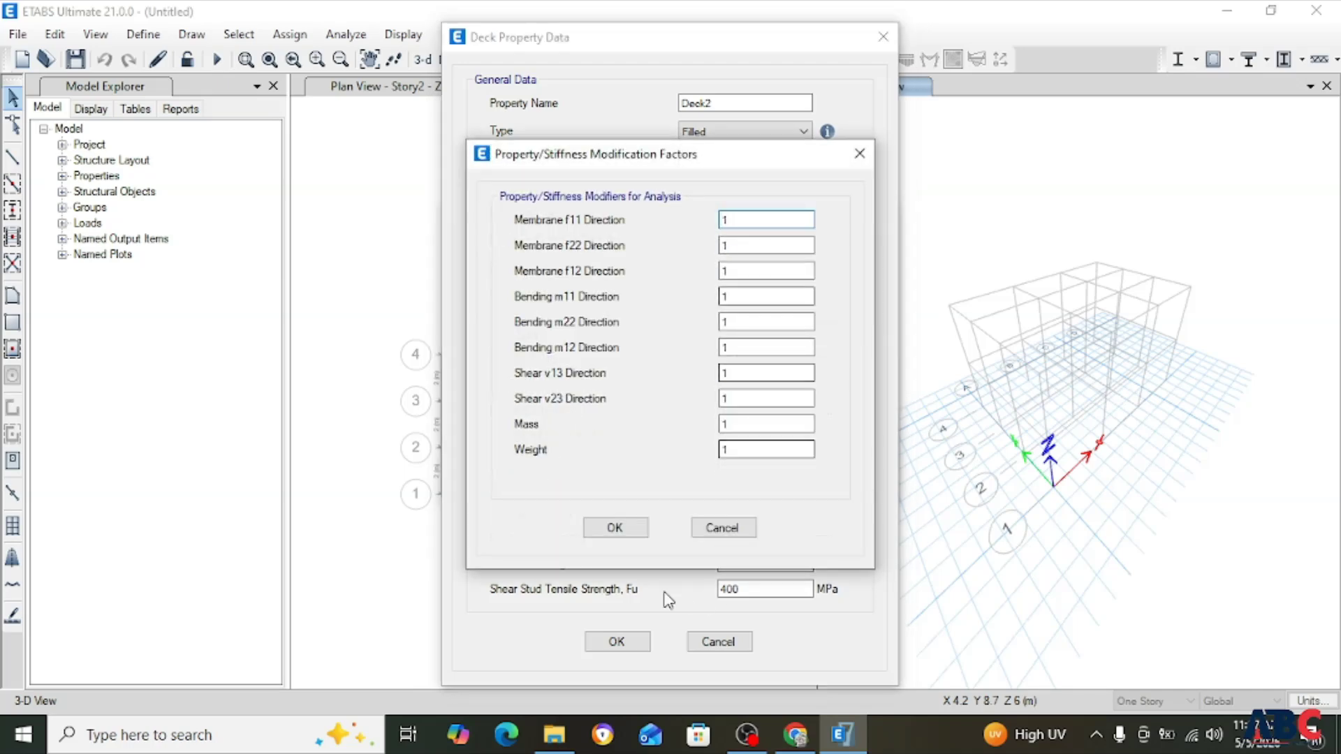
pyautogui.click(614, 527)
pyautogui.click(759, 297)
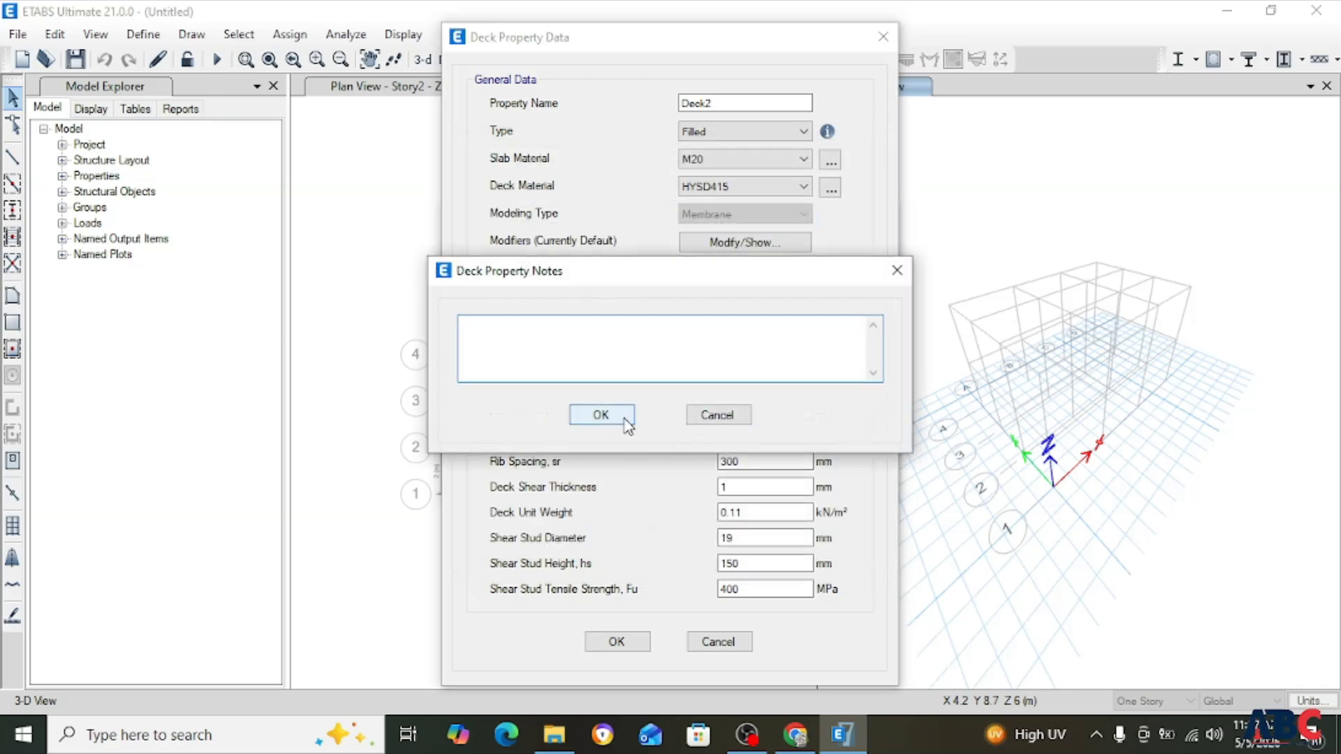
pyautogui.press('Escape')
pyautogui.click(749, 297)
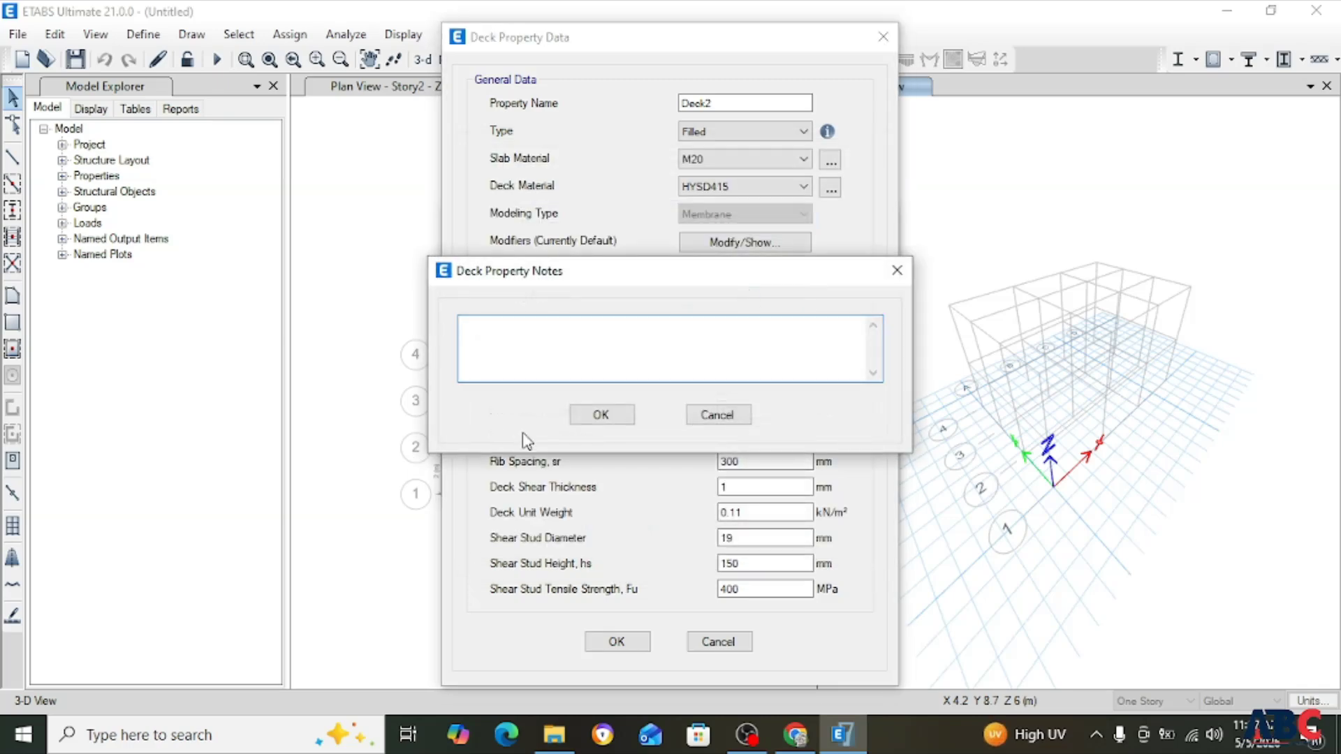
pyautogui.click(600, 414)
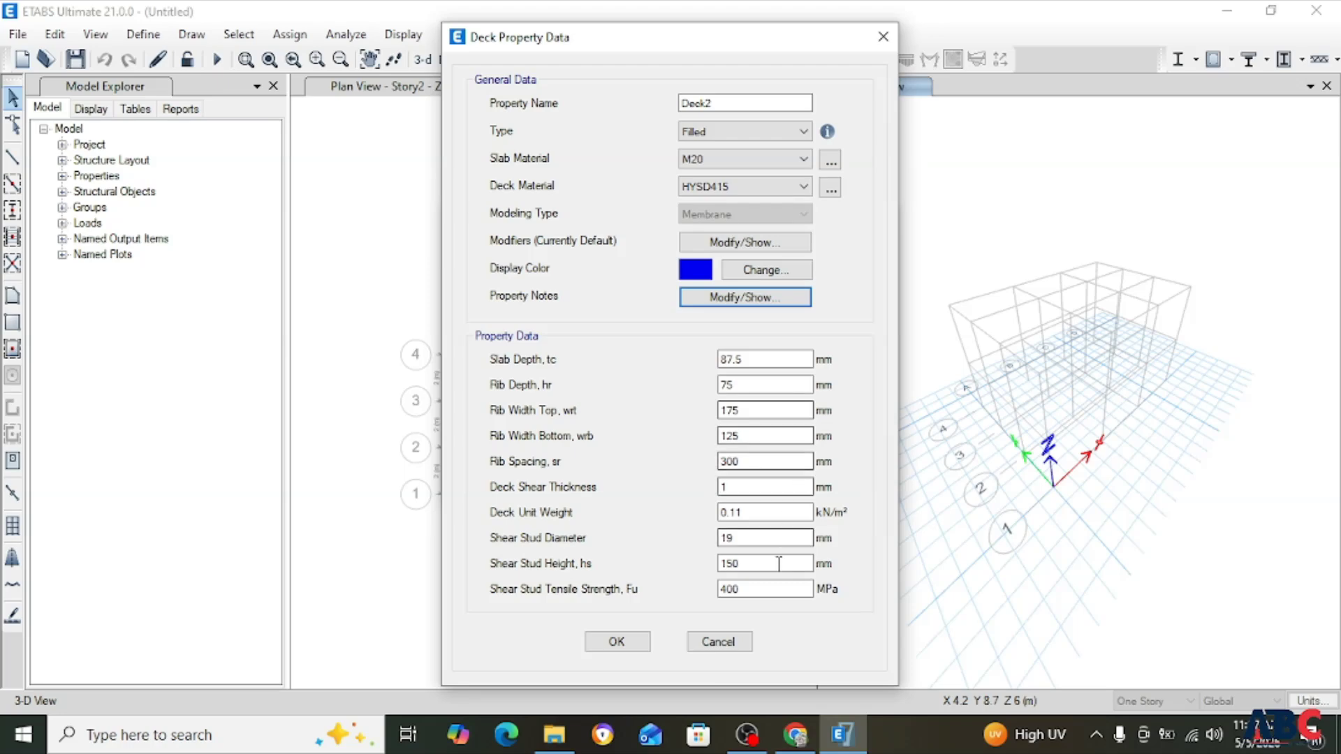
pyautogui.click(616, 641)
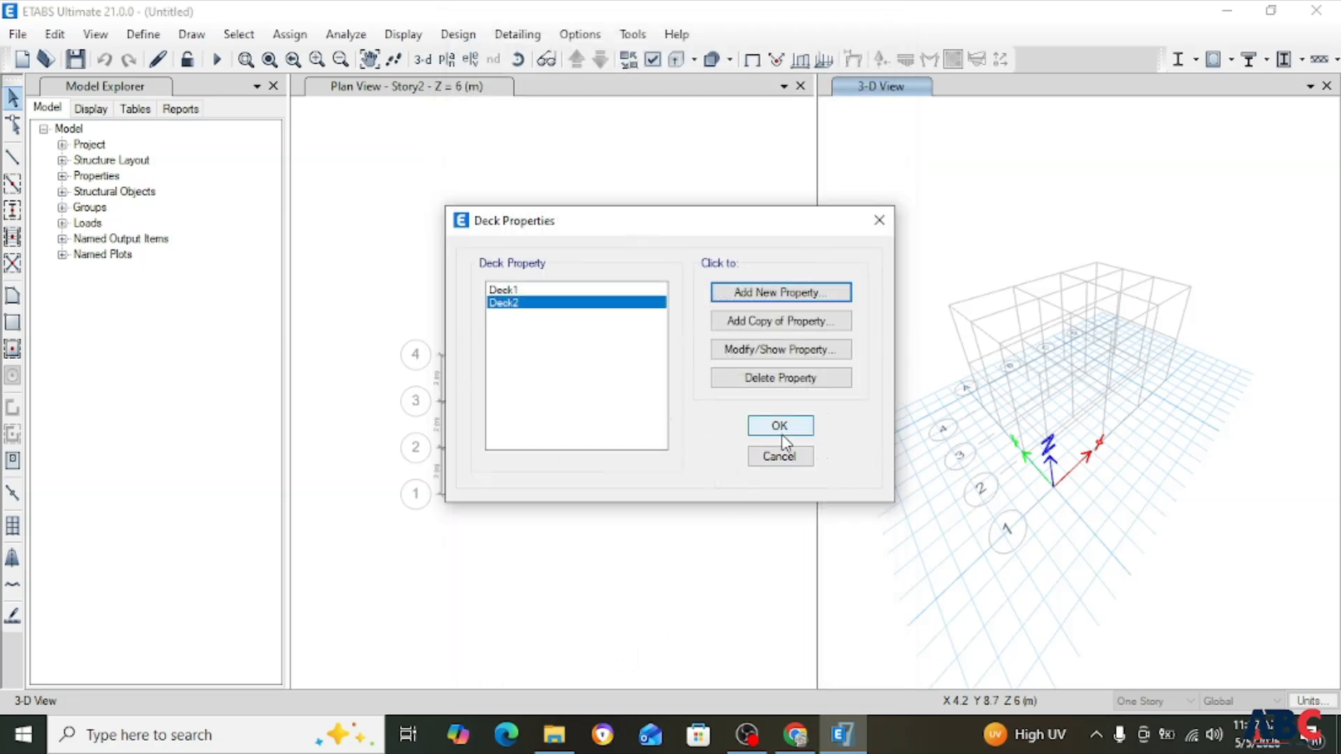
# Delete the Deck1 property and accept the deck properties list.
pyautogui.click(514, 290)
pyautogui.click(718, 379)
pyautogui.click(719, 437)
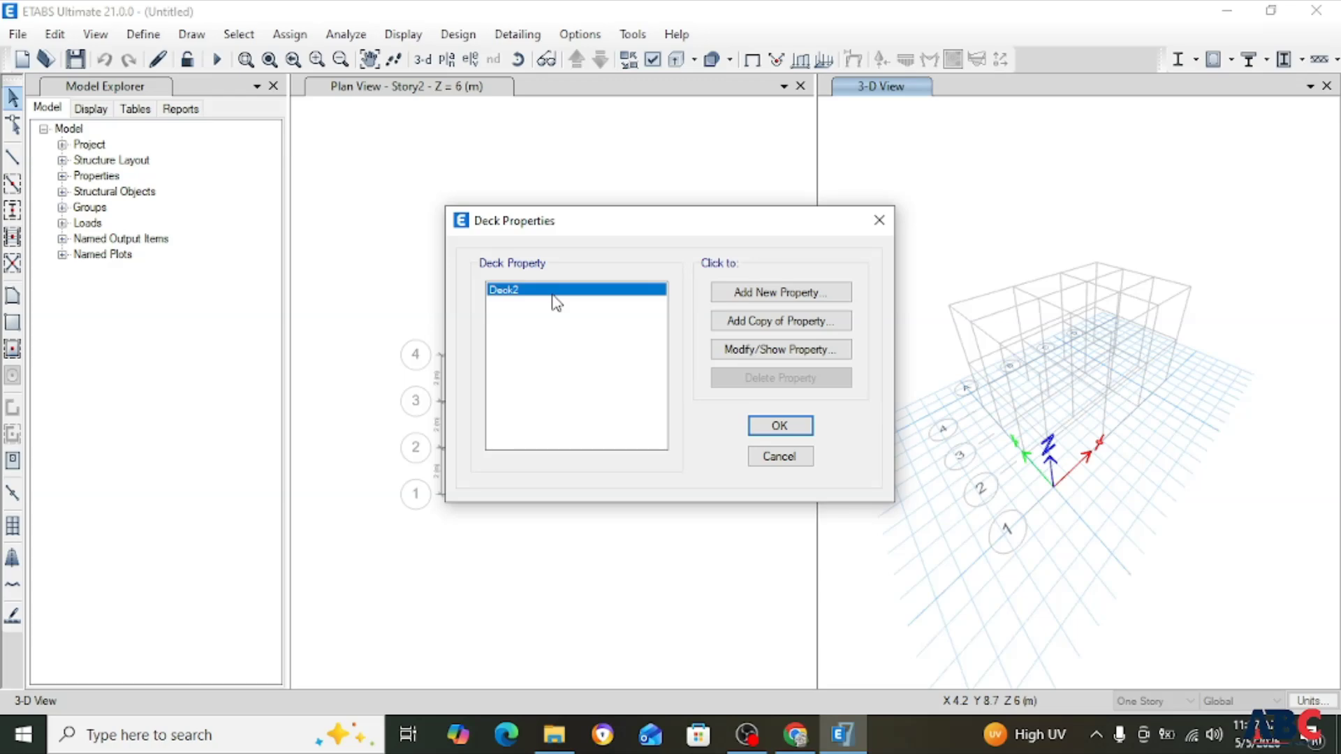
pyautogui.click(777, 425)
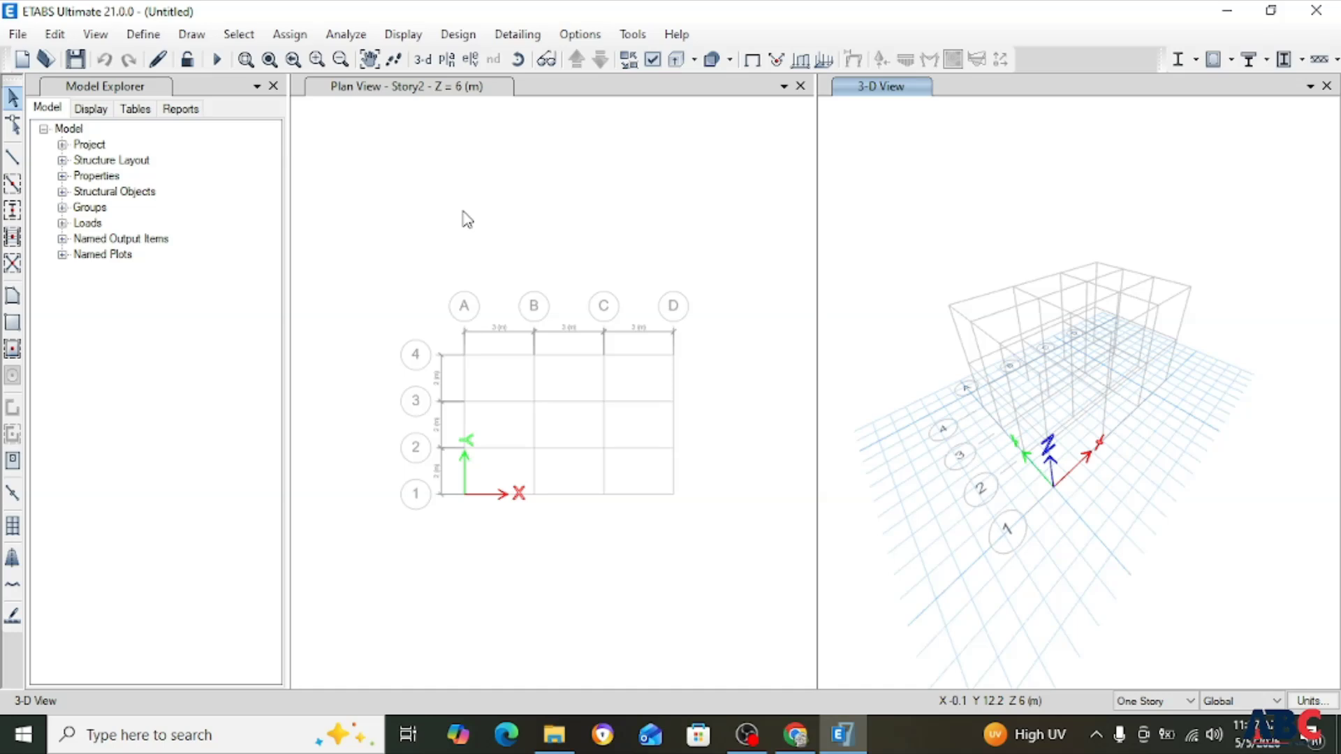
# Add a new wall property of the Specified type and assign it the M20 material.
pyautogui.click(143, 34)
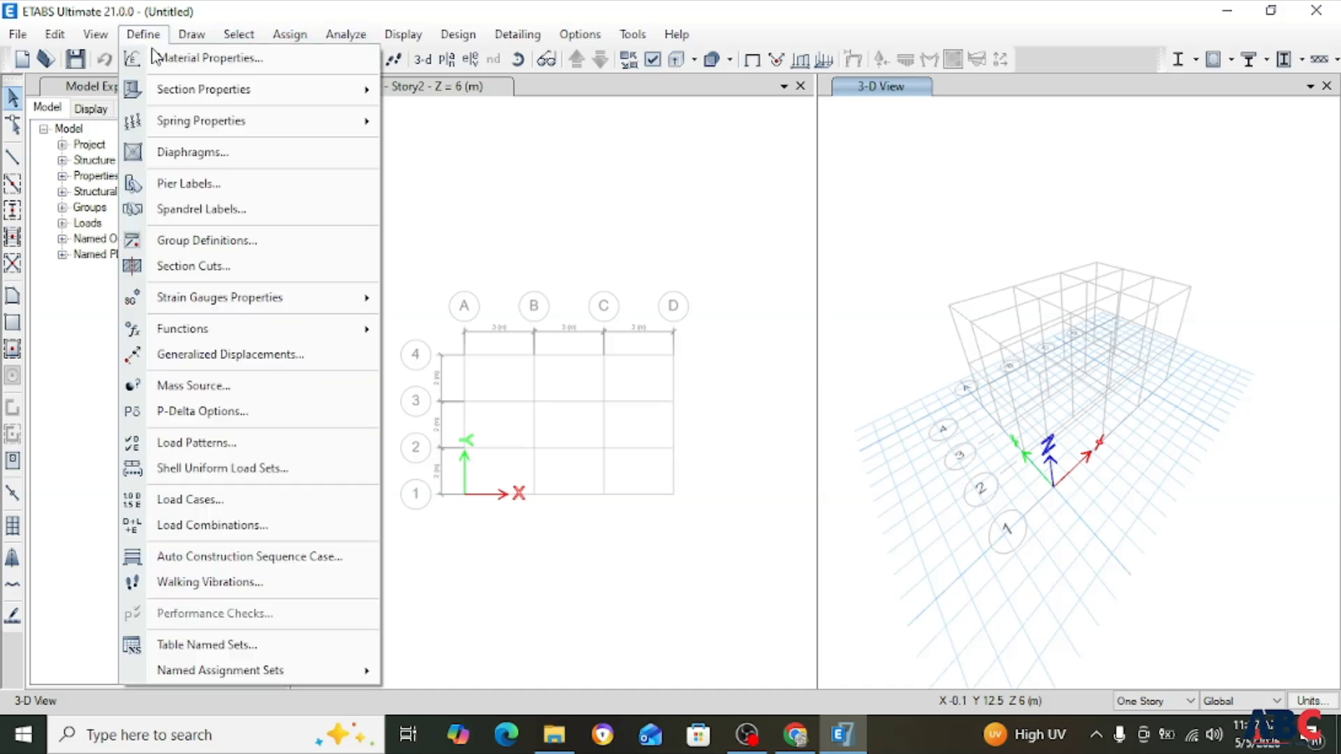
pyautogui.moveTo(213, 91)
pyautogui.click(515, 203)
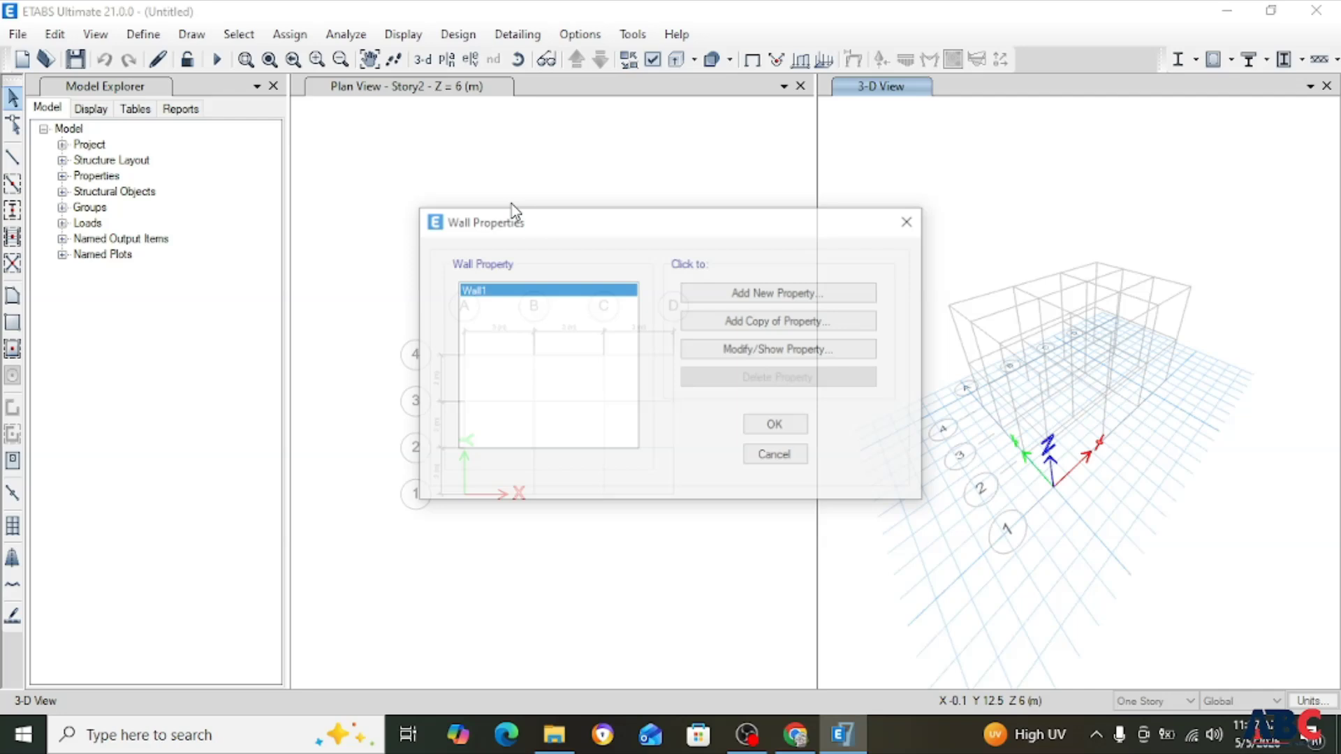
pyautogui.click(746, 297)
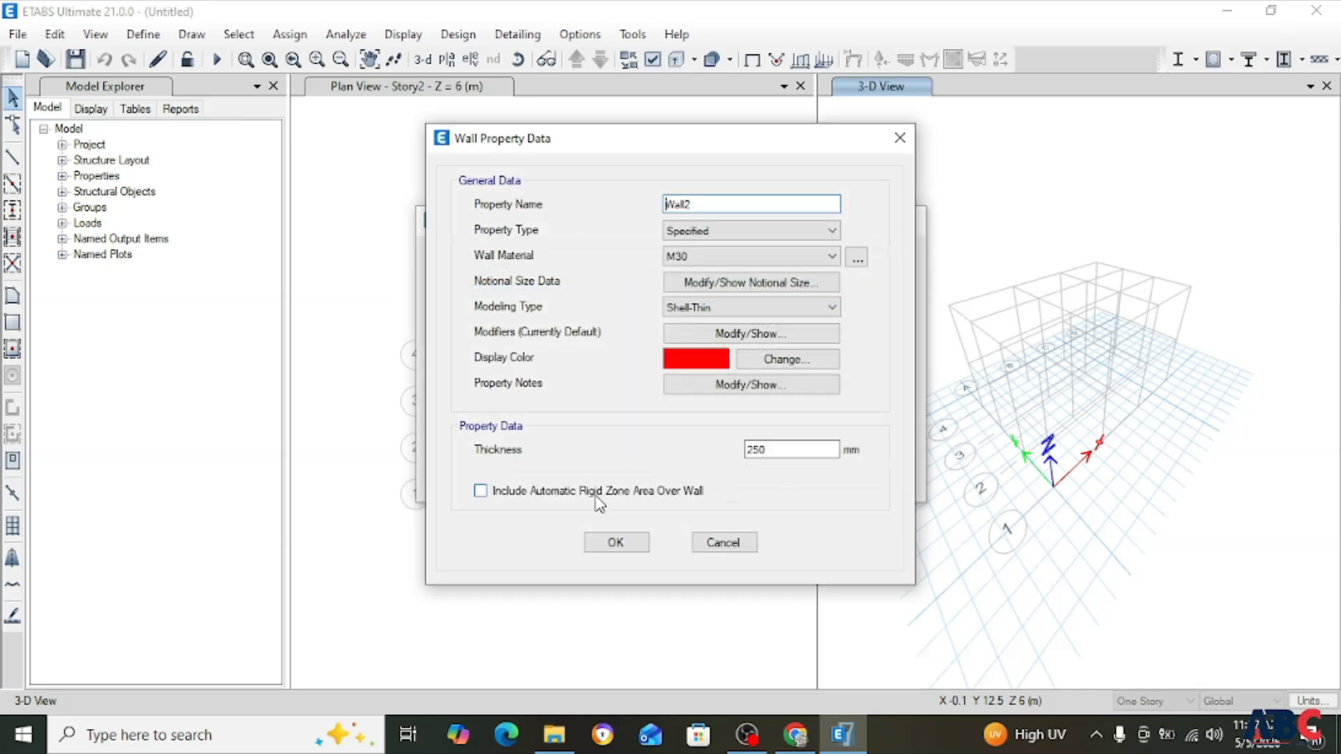
pyautogui.click(712, 257)
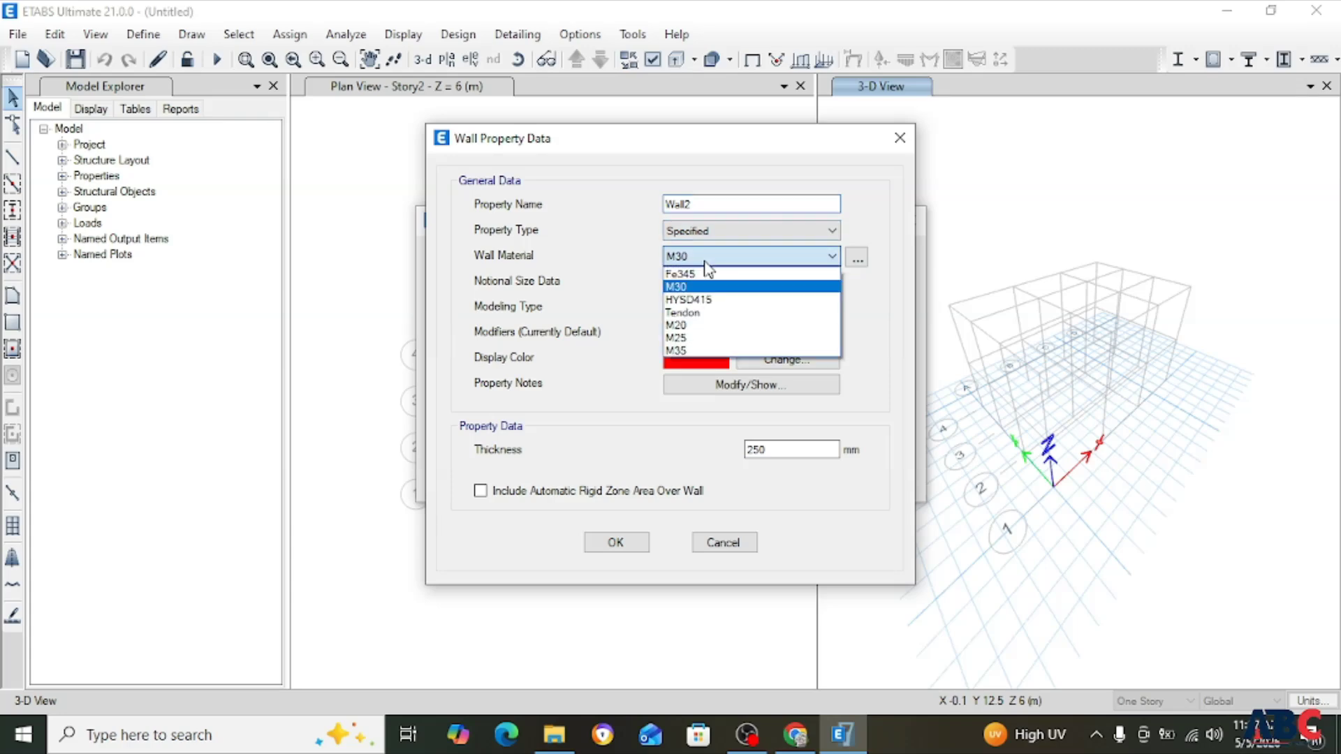
pyautogui.click(681, 325)
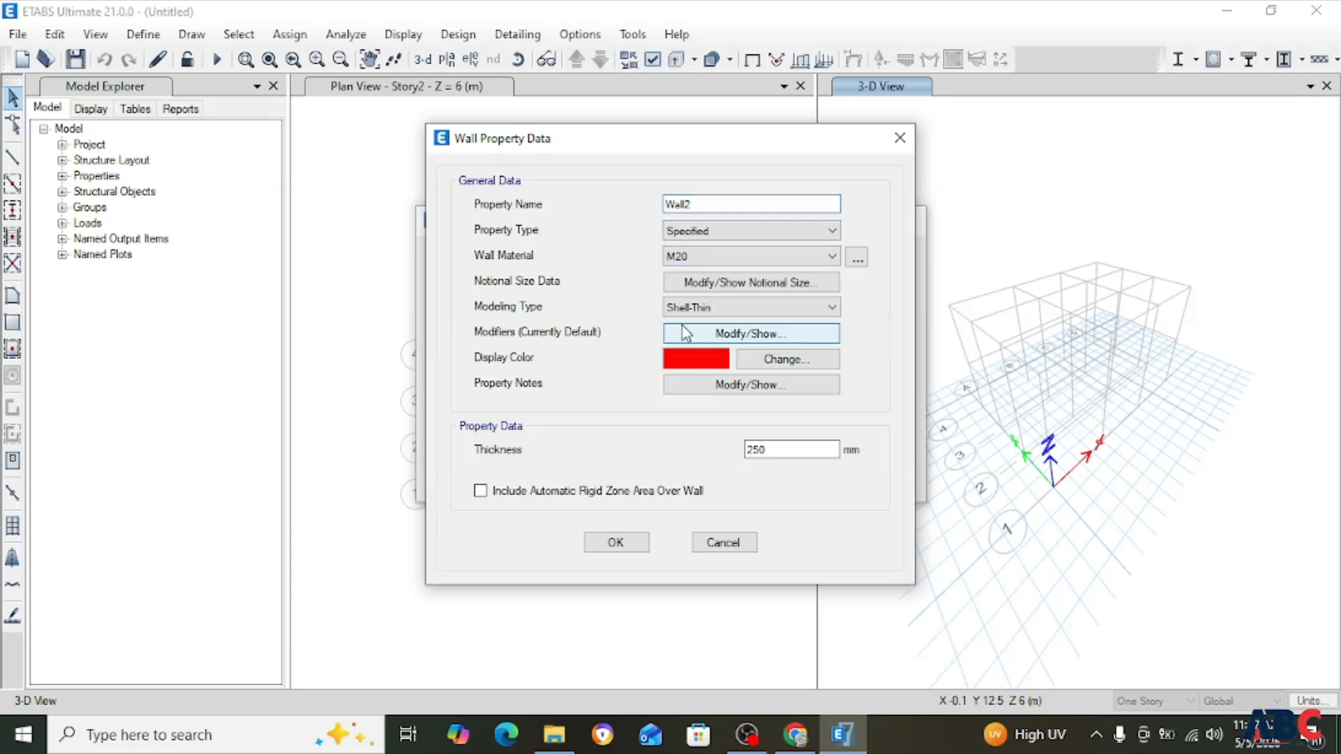
# Review the wall property's modeling type, notional size, stiffness modifiers, display color and notes, keeping the default settings.
pyautogui.click(740, 307)
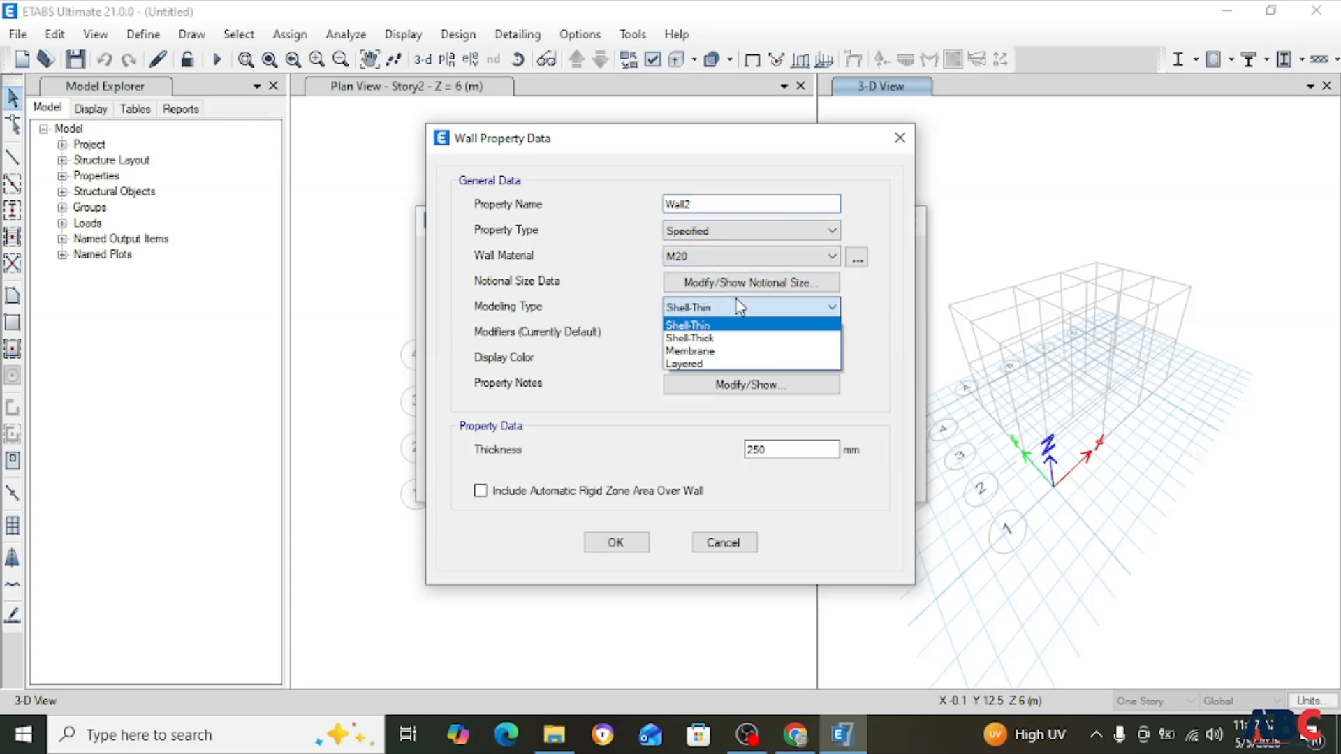
pyautogui.click(740, 307)
pyautogui.click(740, 283)
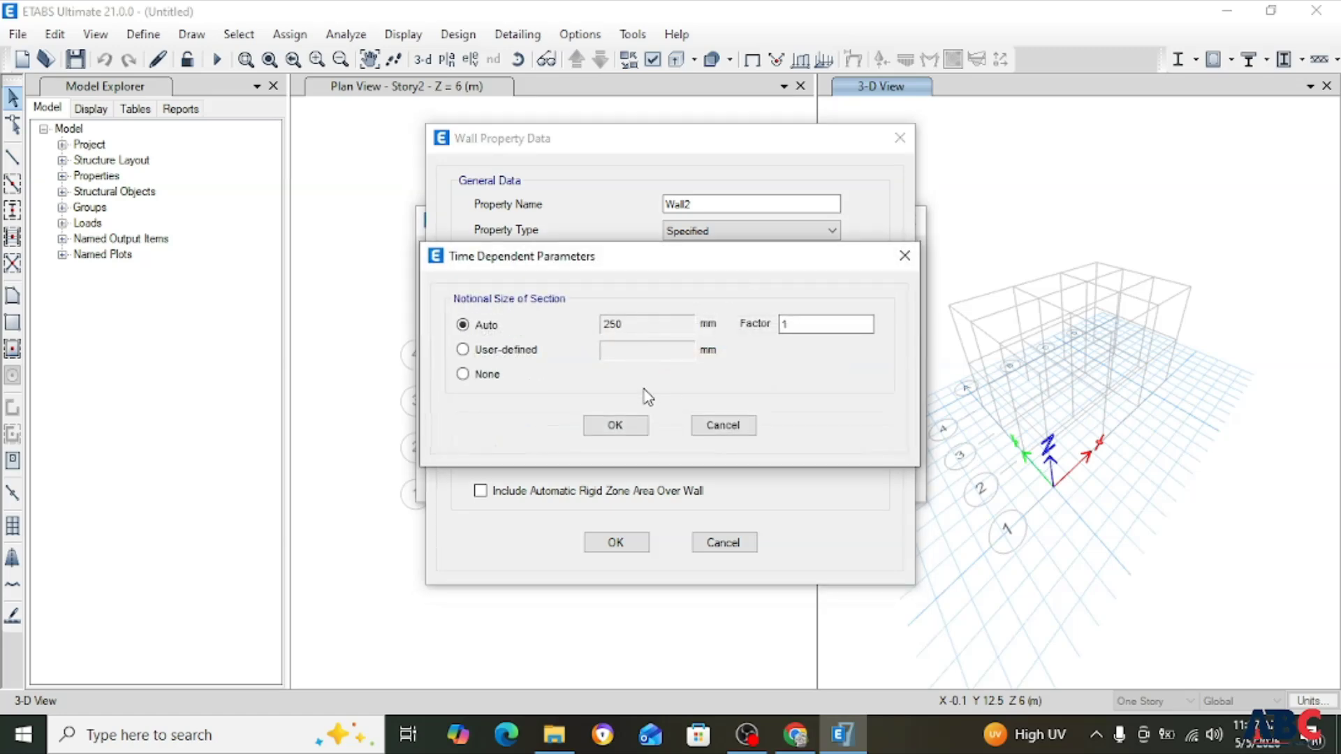
pyautogui.click(616, 426)
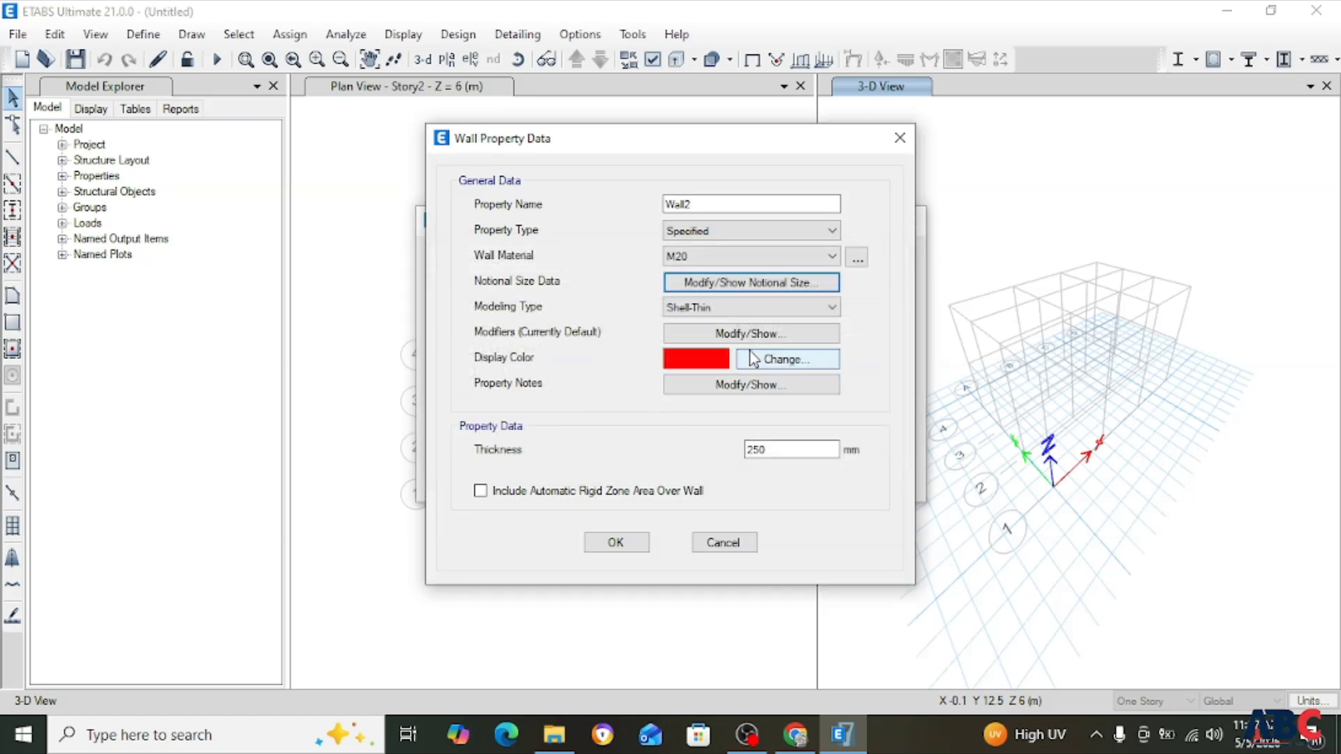
pyautogui.click(754, 334)
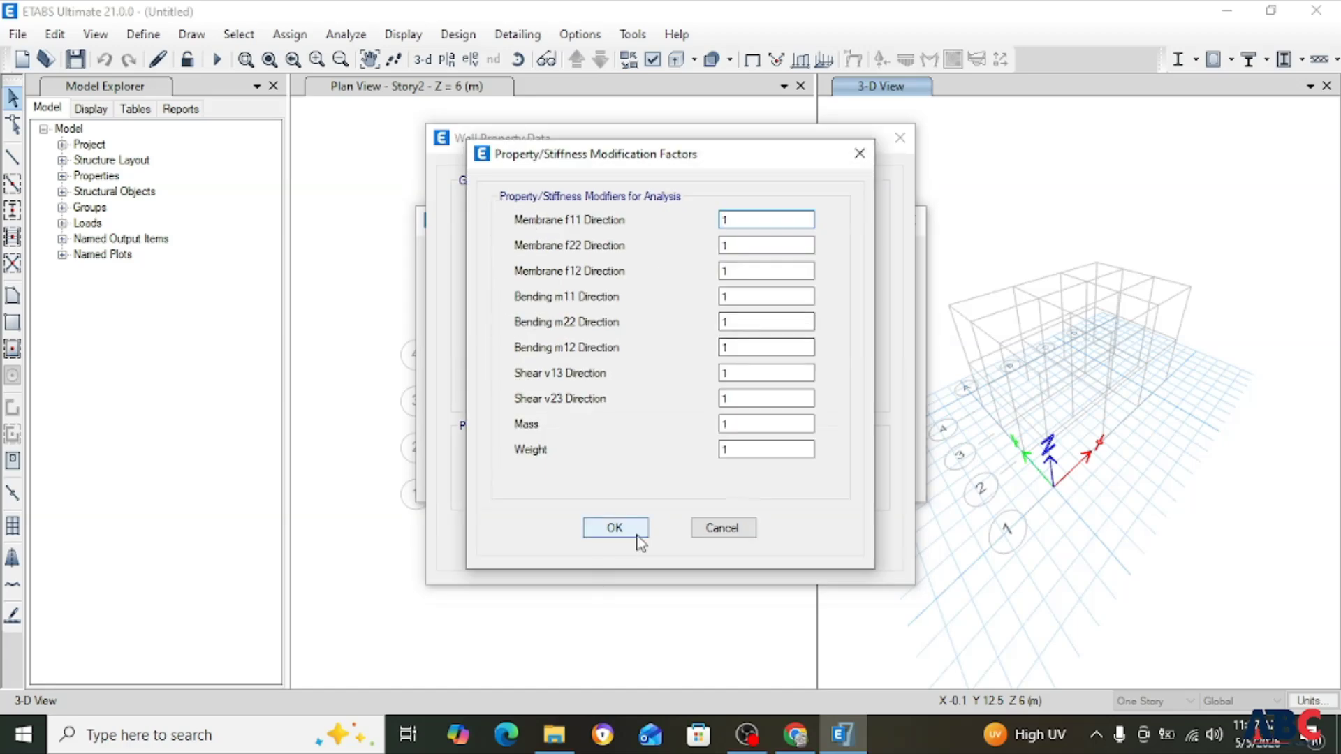
pyautogui.click(615, 525)
pyautogui.click(764, 359)
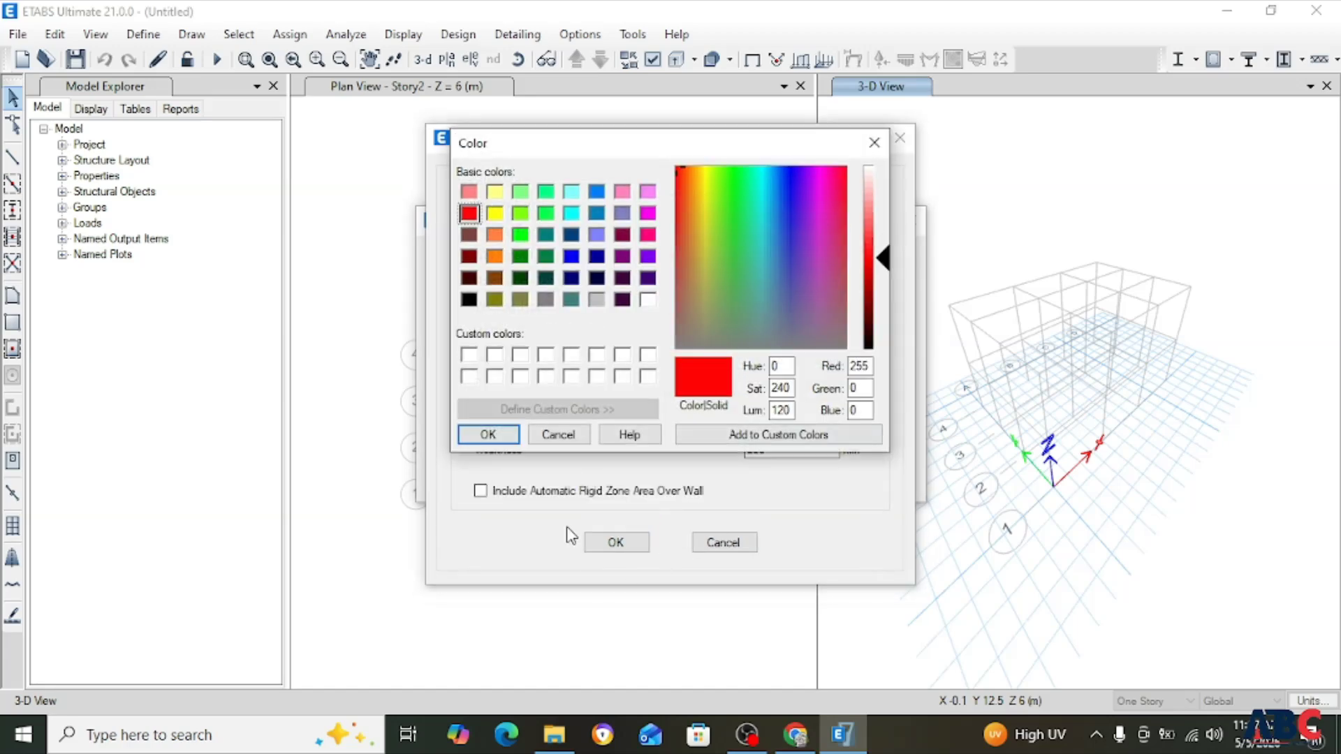
pyautogui.click(489, 434)
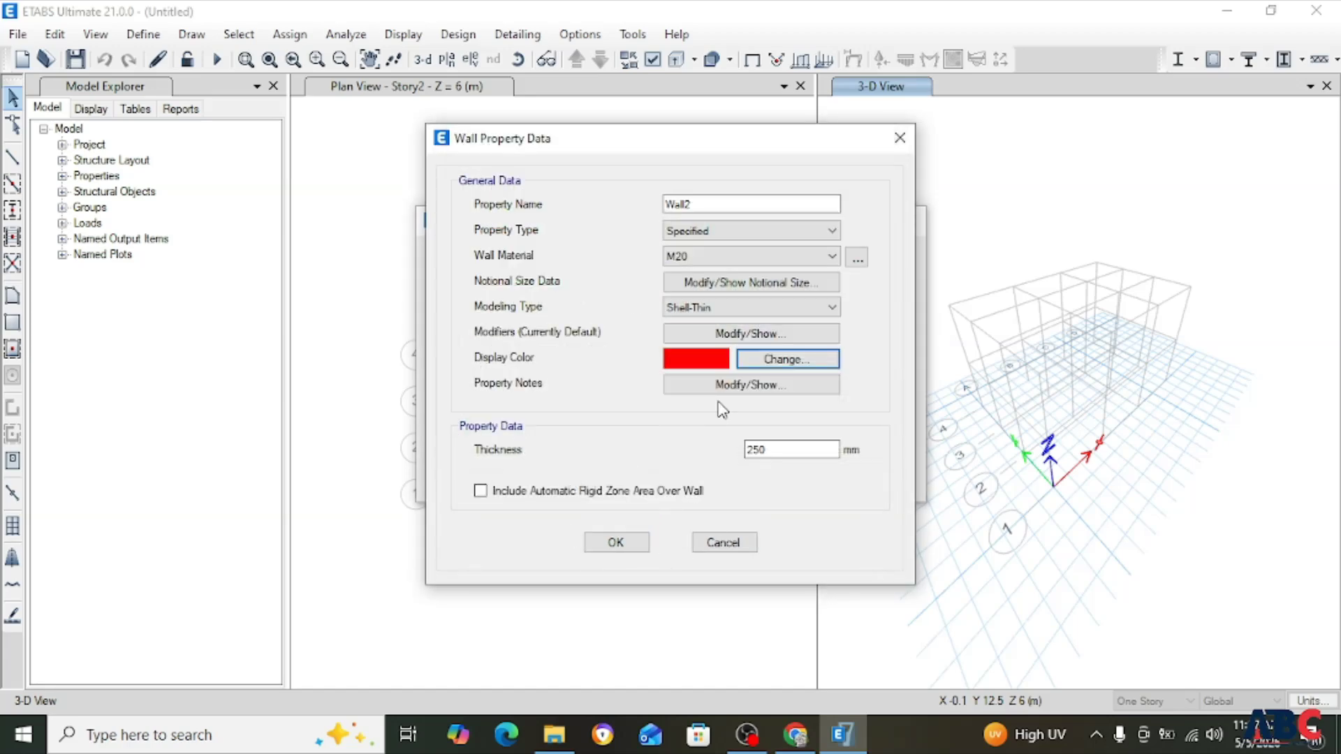
pyautogui.click(746, 385)
pyautogui.click(598, 417)
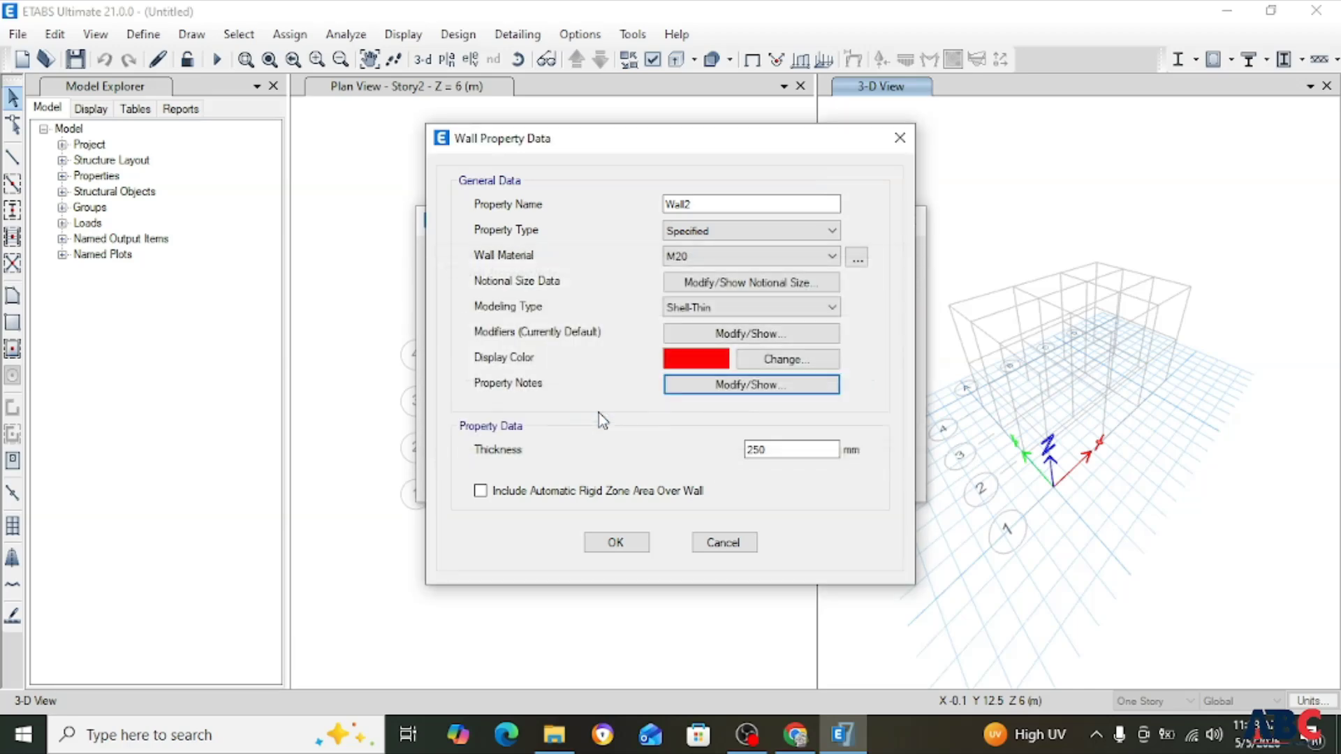
# Include the automatic rigid zone area over the wall, try a 100 mm thickness, and save the wall property with 250 mm.
pyautogui.click(481, 491)
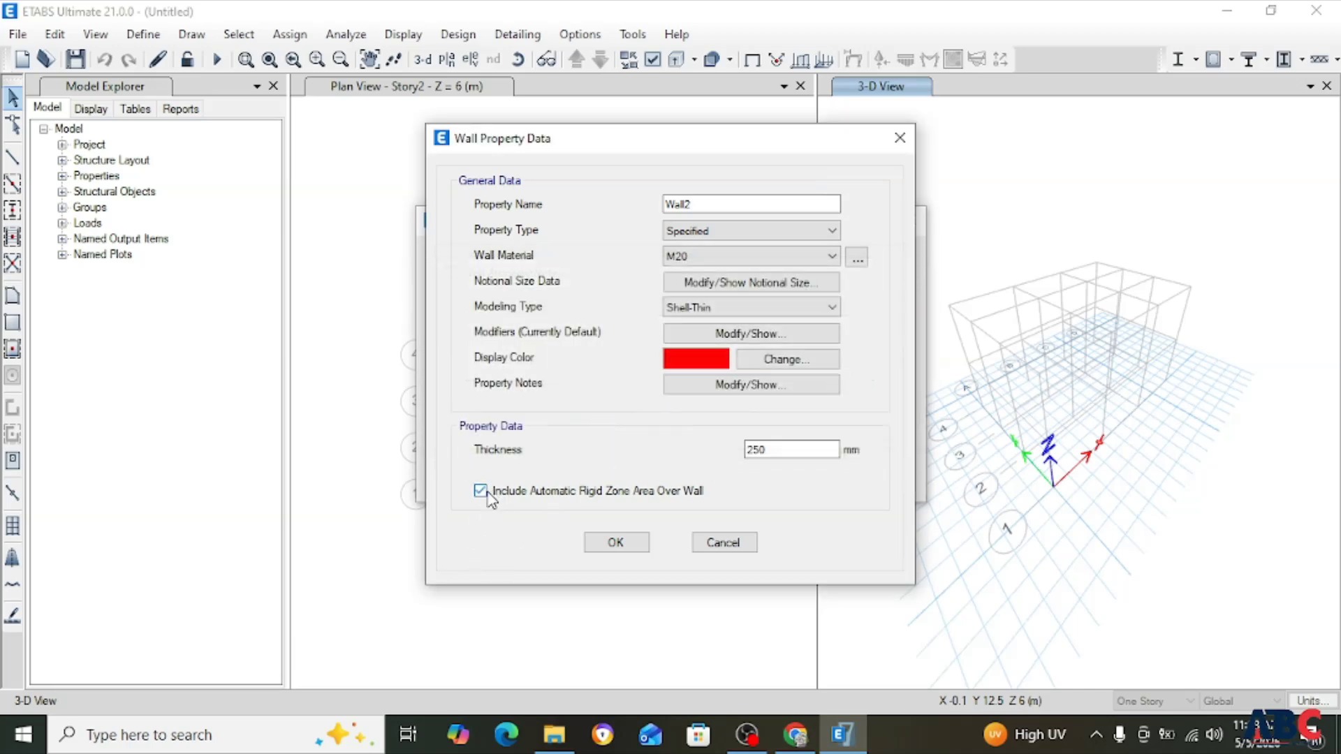
pyautogui.doubleClick(789, 450)
pyautogui.write('100')
pyautogui.click(614, 542)
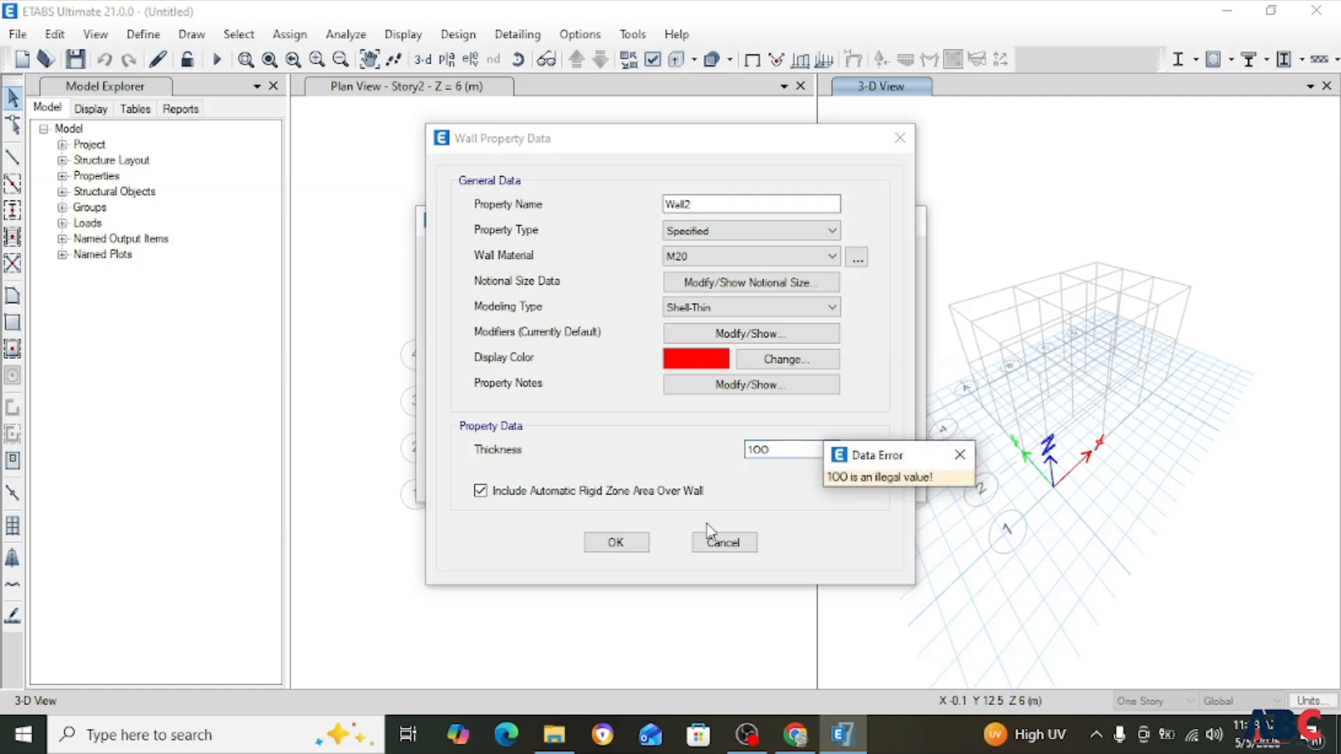
pyautogui.click(957, 457)
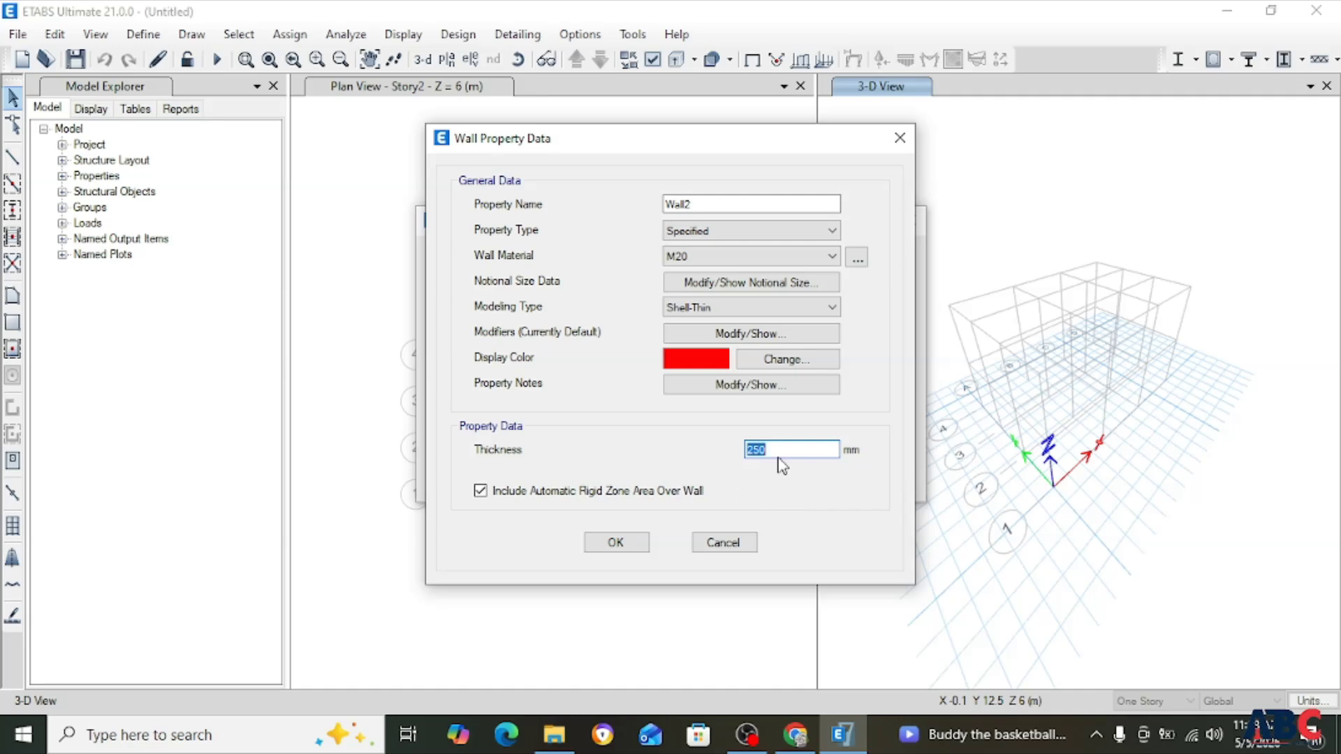
pyautogui.click(616, 542)
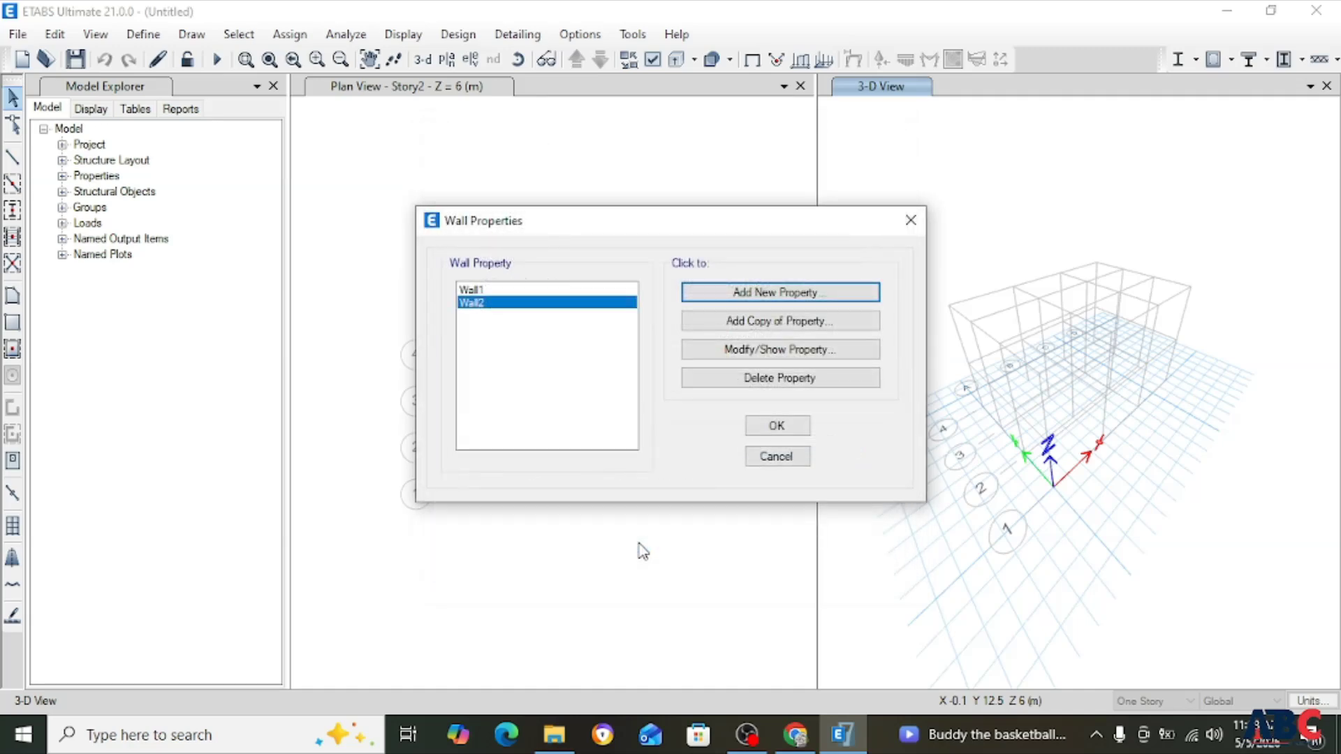
# Delete the Wall1 property and accept the wall properties list.
pyautogui.click(490, 289)
pyautogui.click(751, 387)
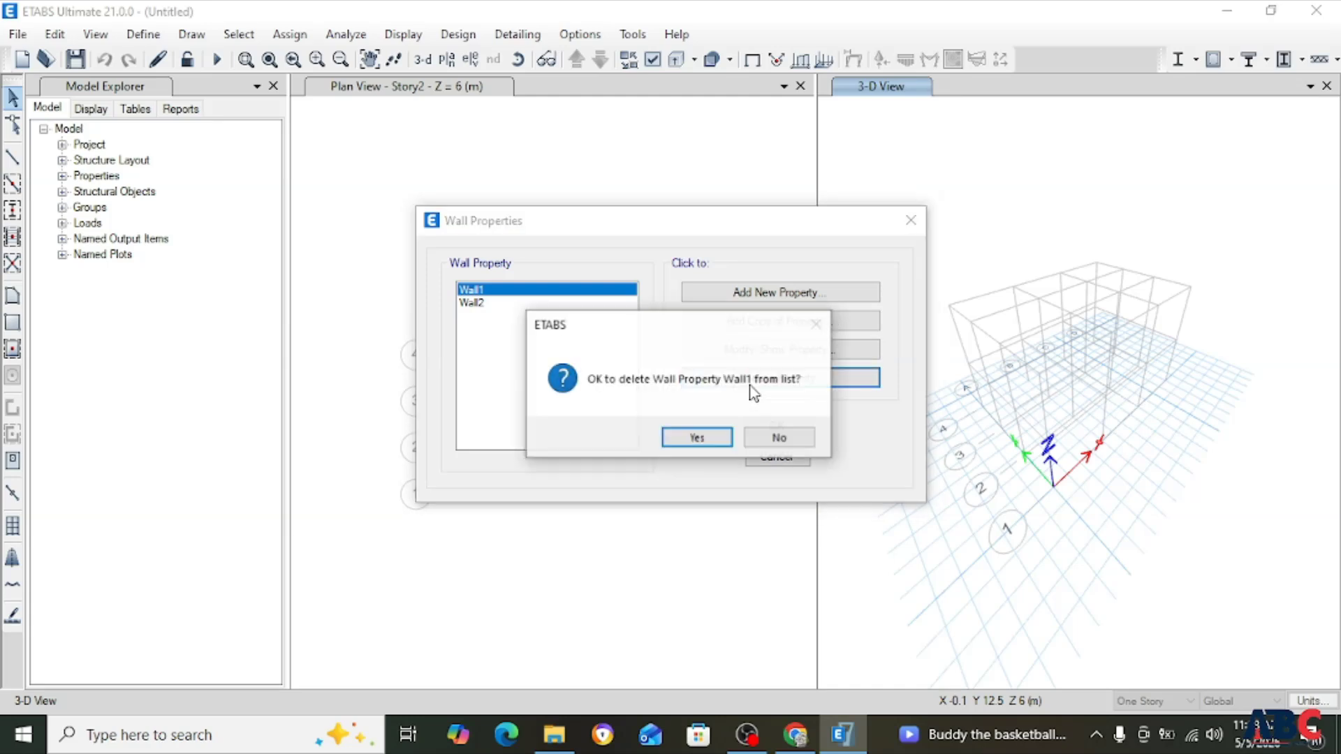
pyautogui.click(696, 436)
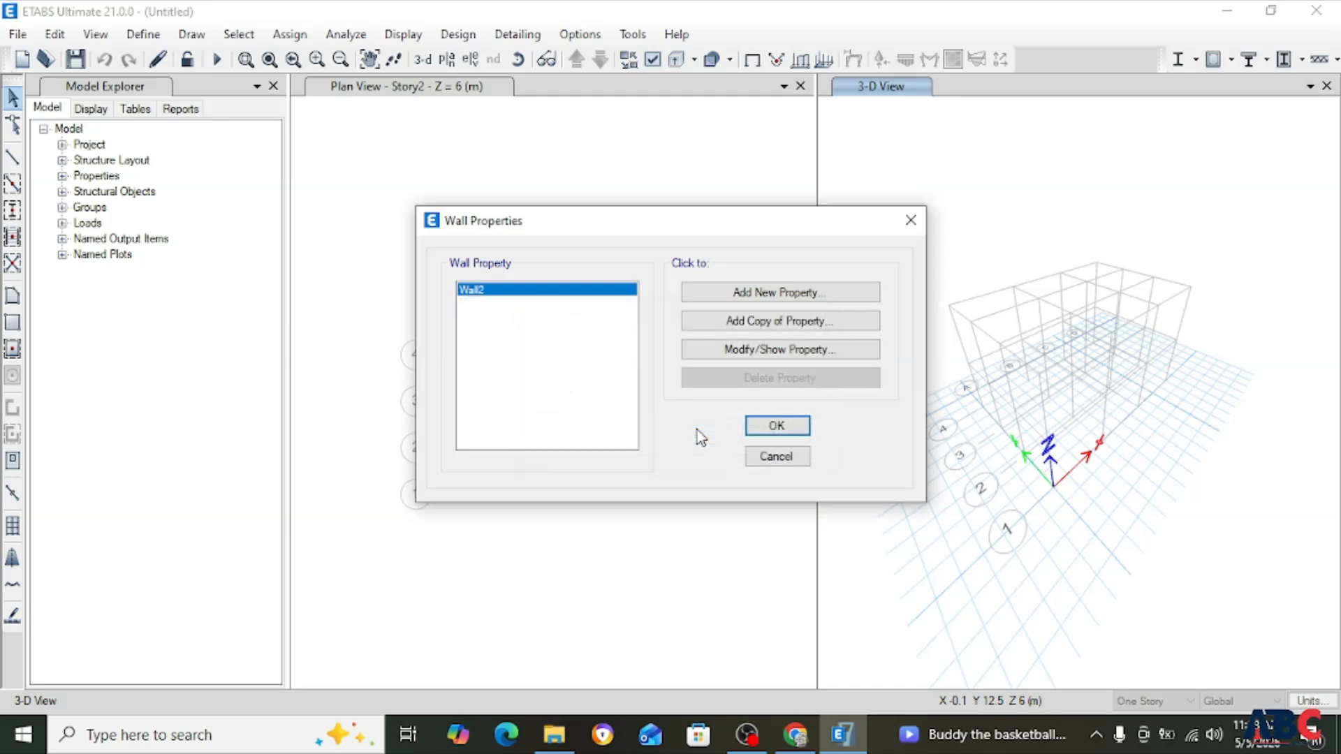
pyautogui.click(779, 427)
# Open the list of defined materials.
pyautogui.click(144, 34)
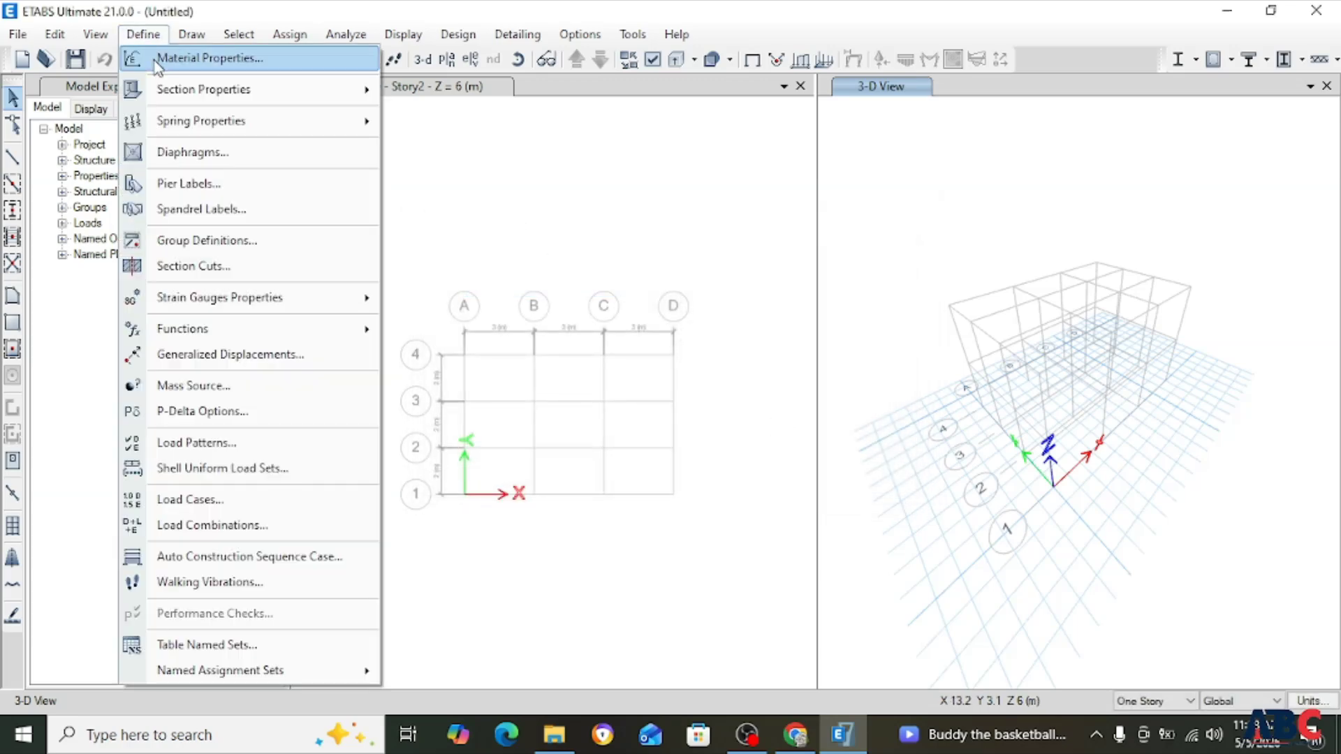
pyautogui.moveTo(188, 87)
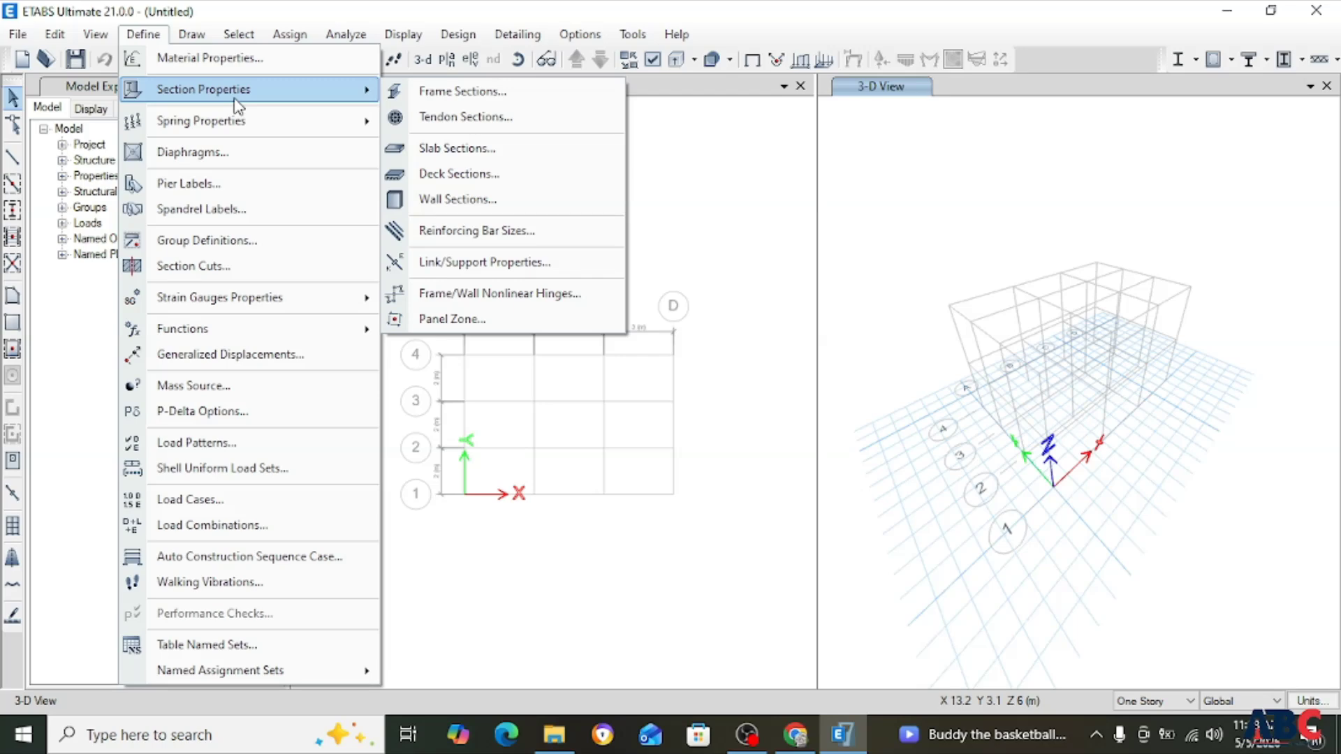
pyautogui.click(329, 57)
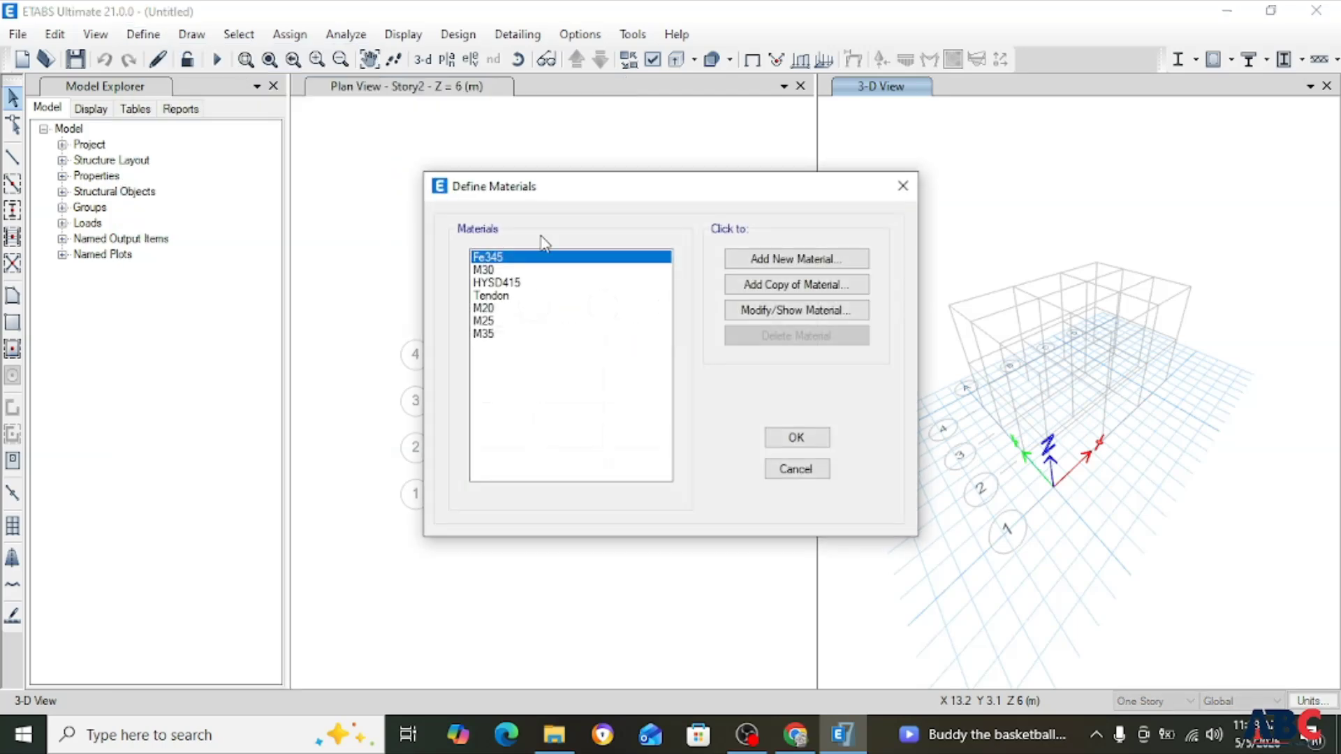
pyautogui.click(757, 264)
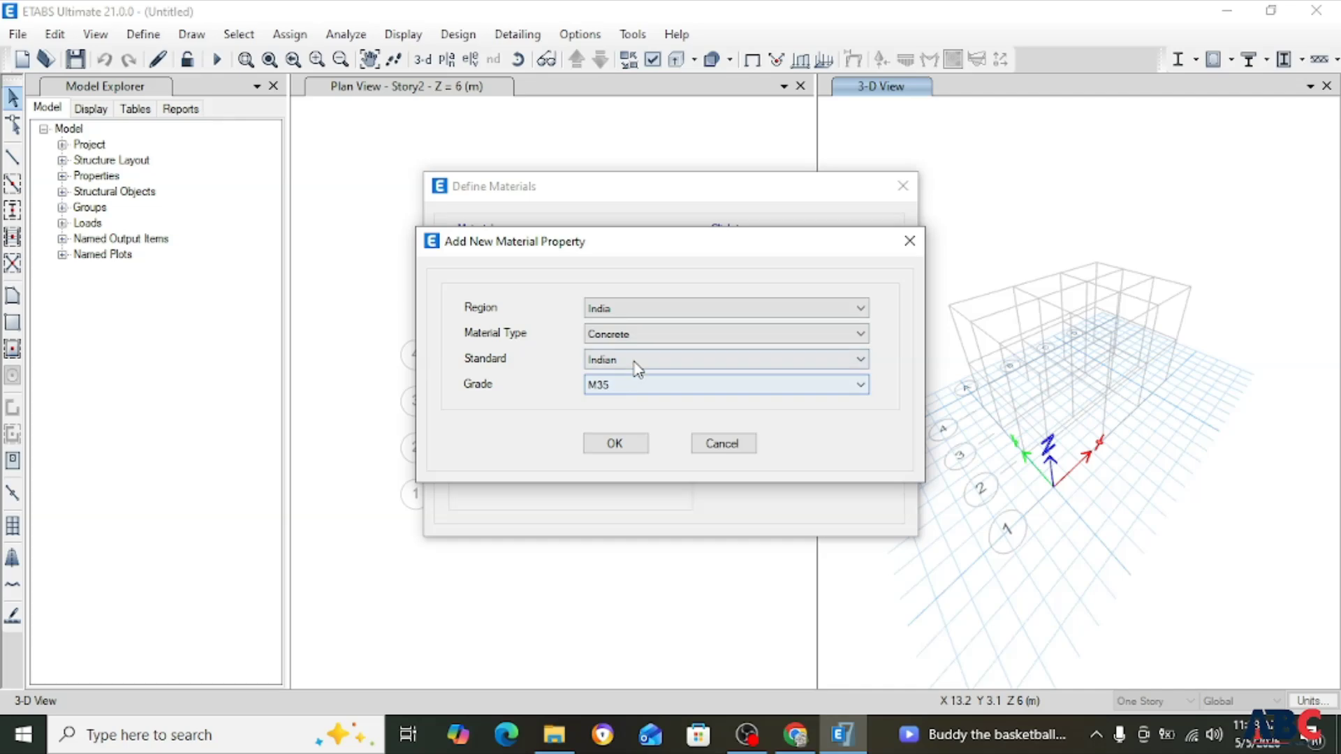
pyautogui.click(634, 384)
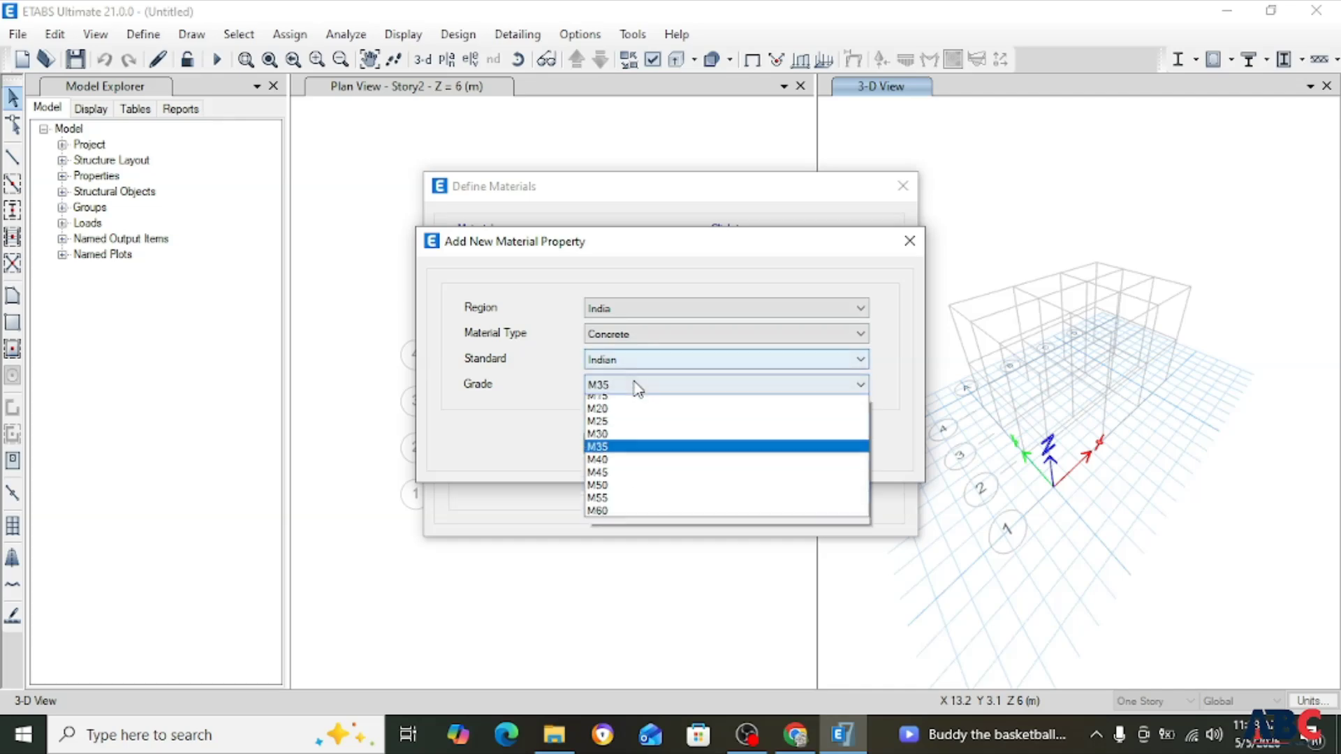
pyautogui.click(905, 244)
pyautogui.click(719, 441)
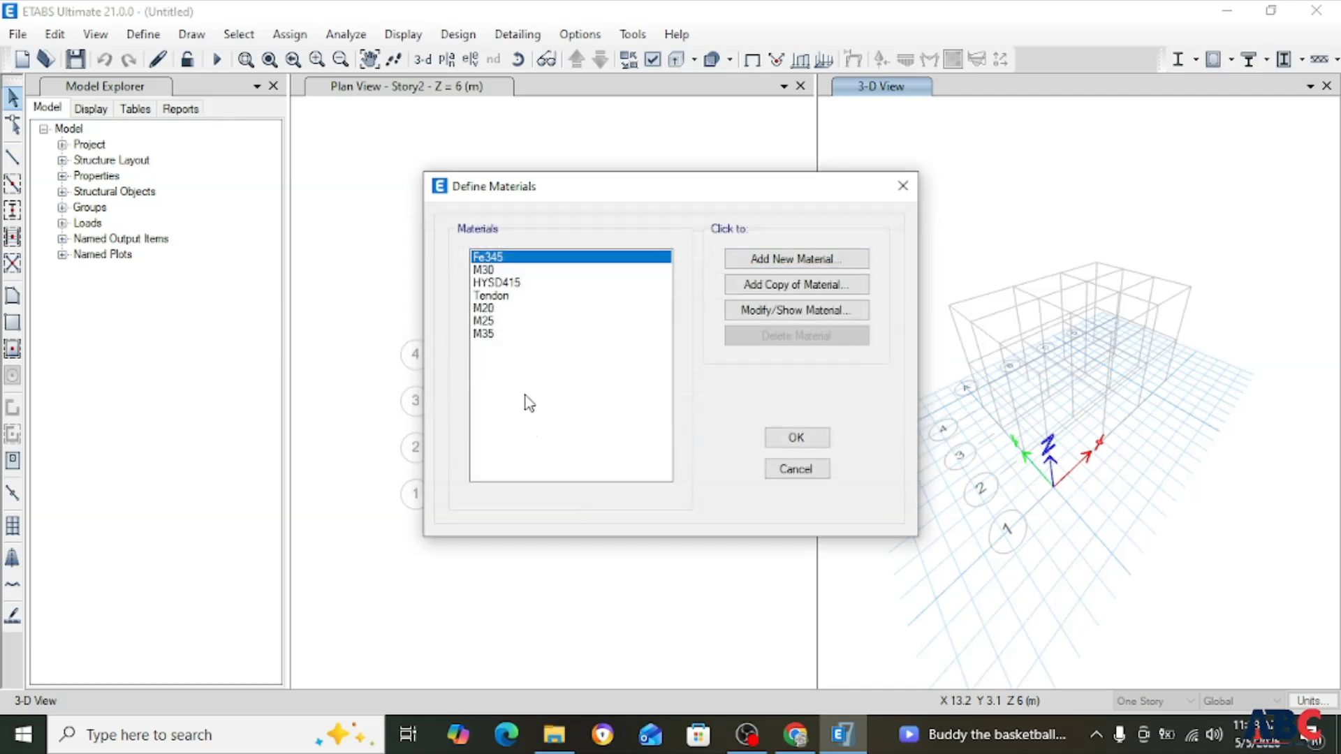
# Examine the HYSD415 rebar material's general properties and its design yield and tensile strengths without changing them.
pyautogui.click(509, 283)
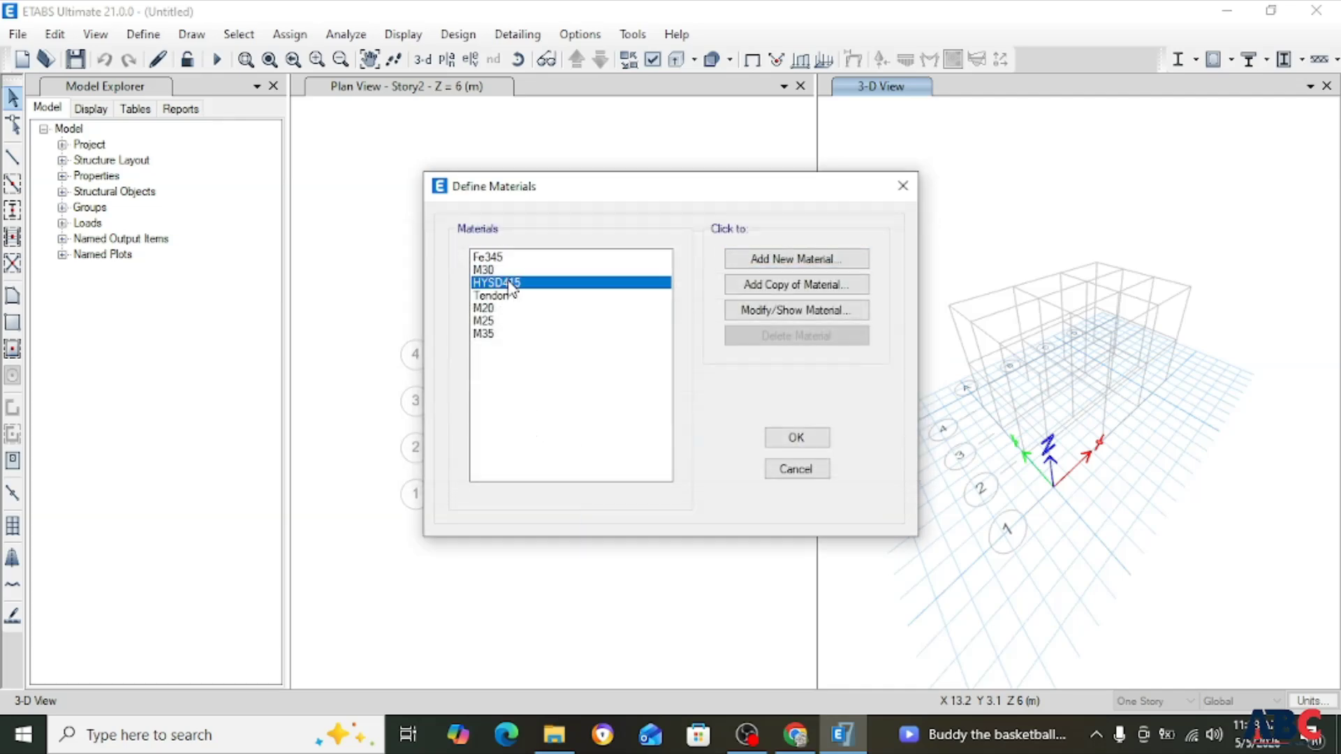
pyautogui.click(785, 312)
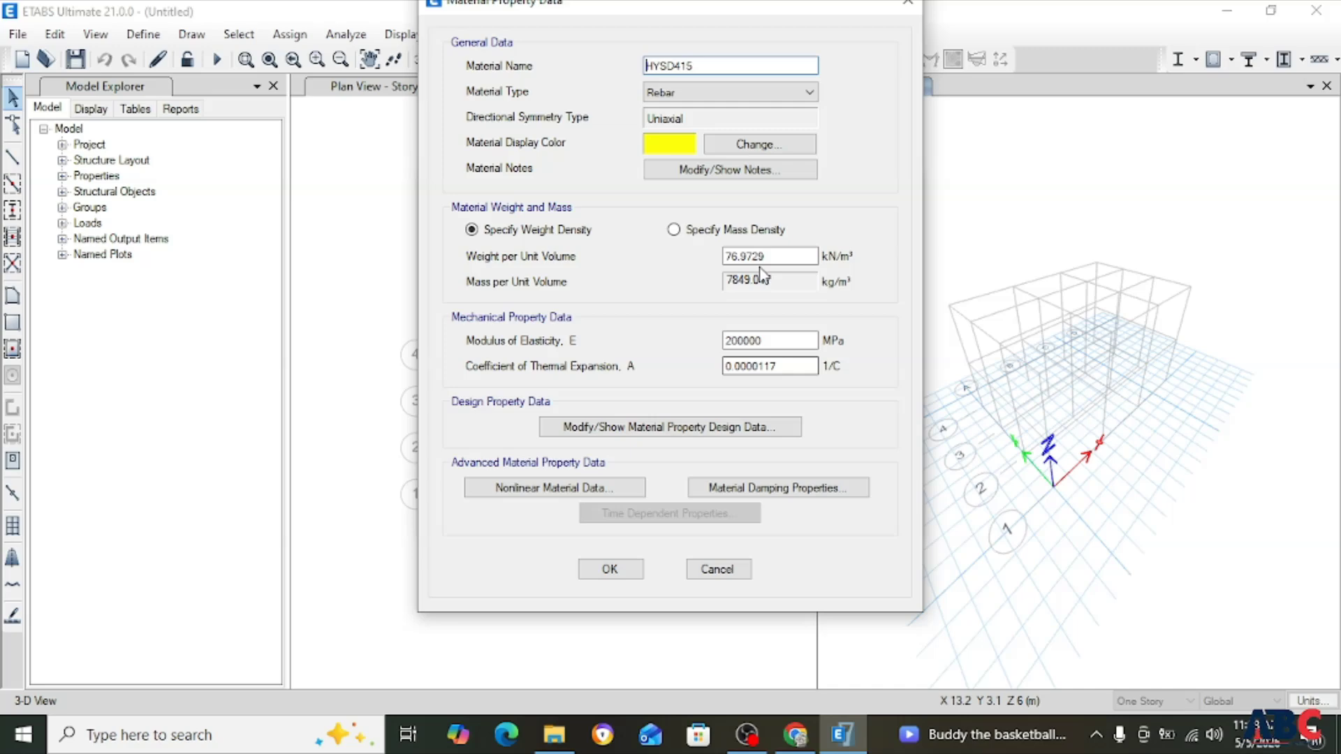
pyautogui.click(676, 428)
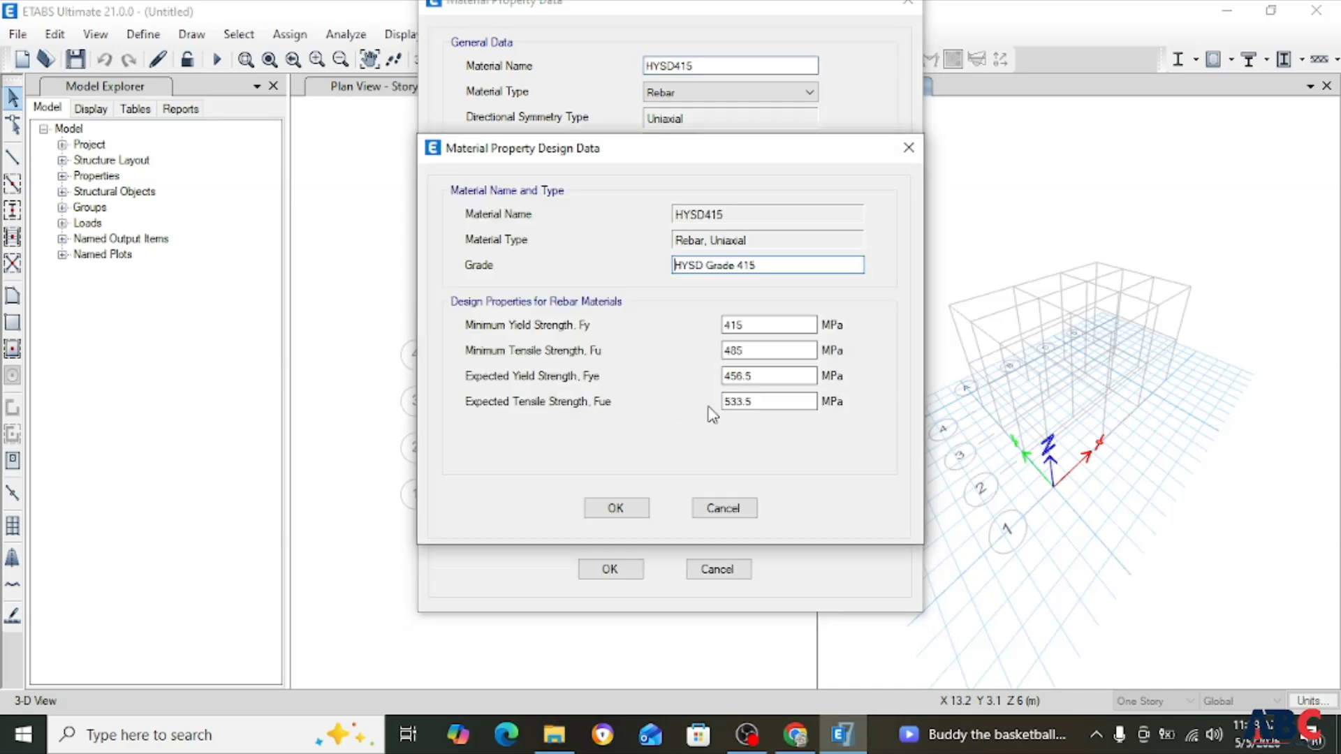
pyautogui.click(907, 148)
pyautogui.click(911, 5)
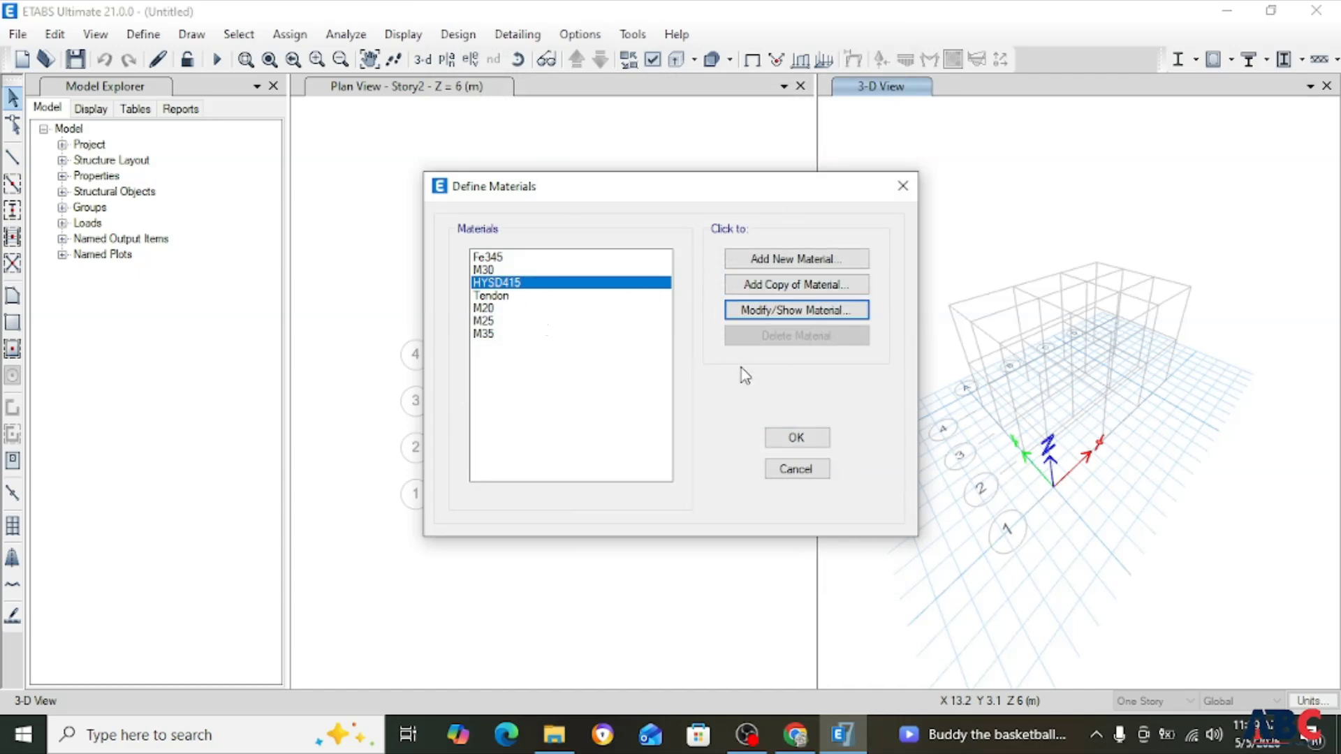
pyautogui.click(789, 261)
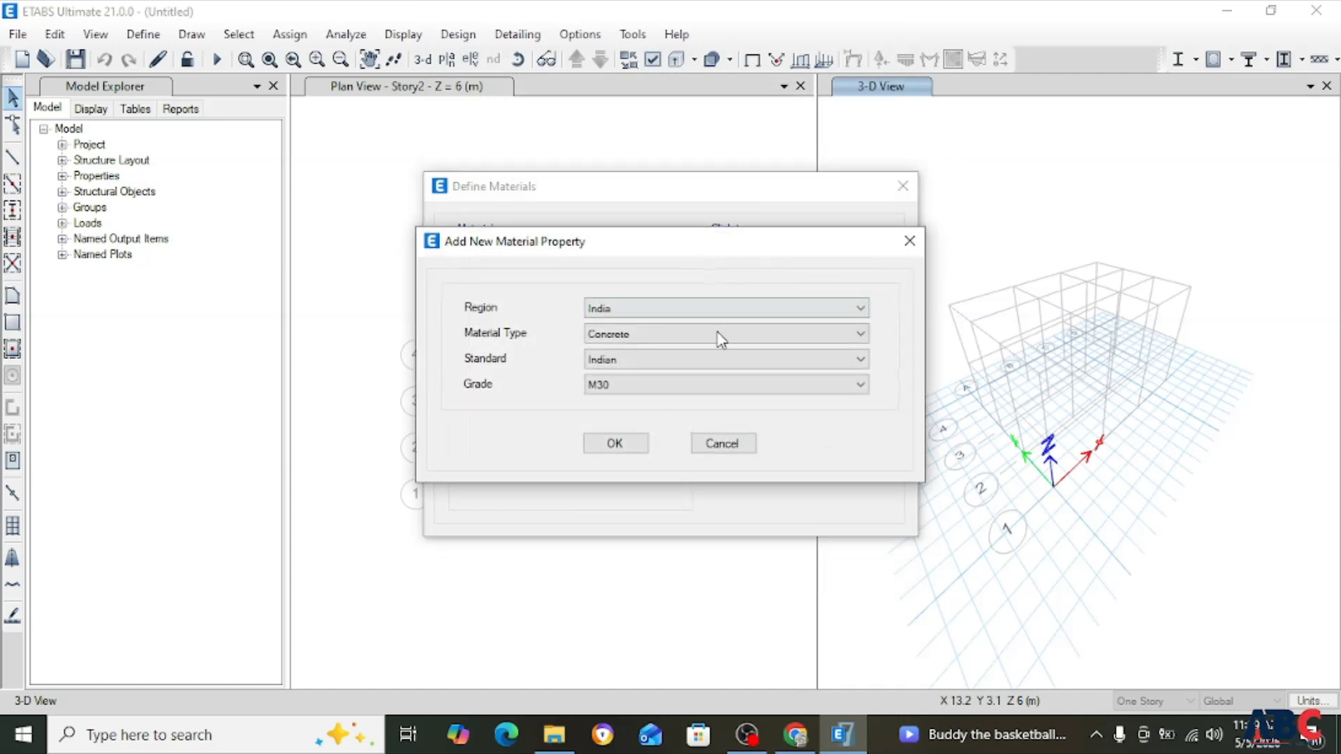
pyautogui.click(637, 384)
pyautogui.click(933, 237)
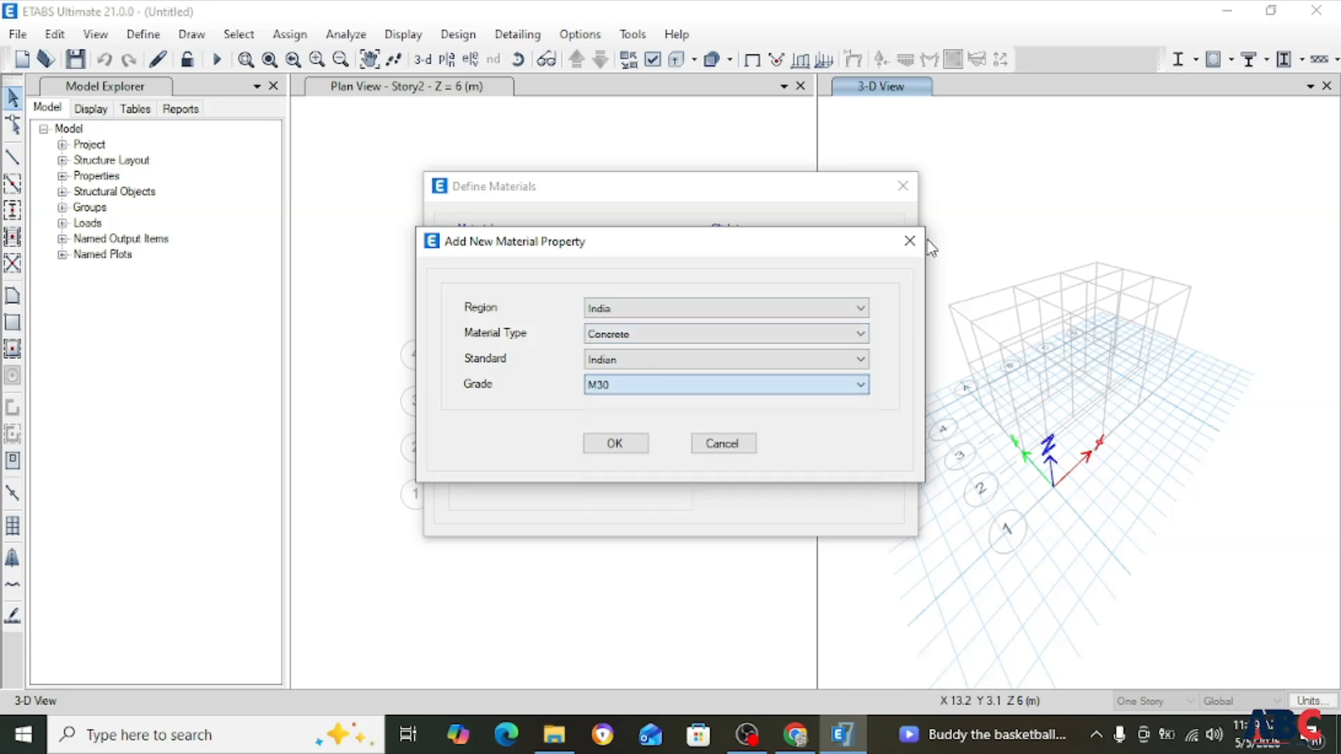
pyautogui.click(911, 243)
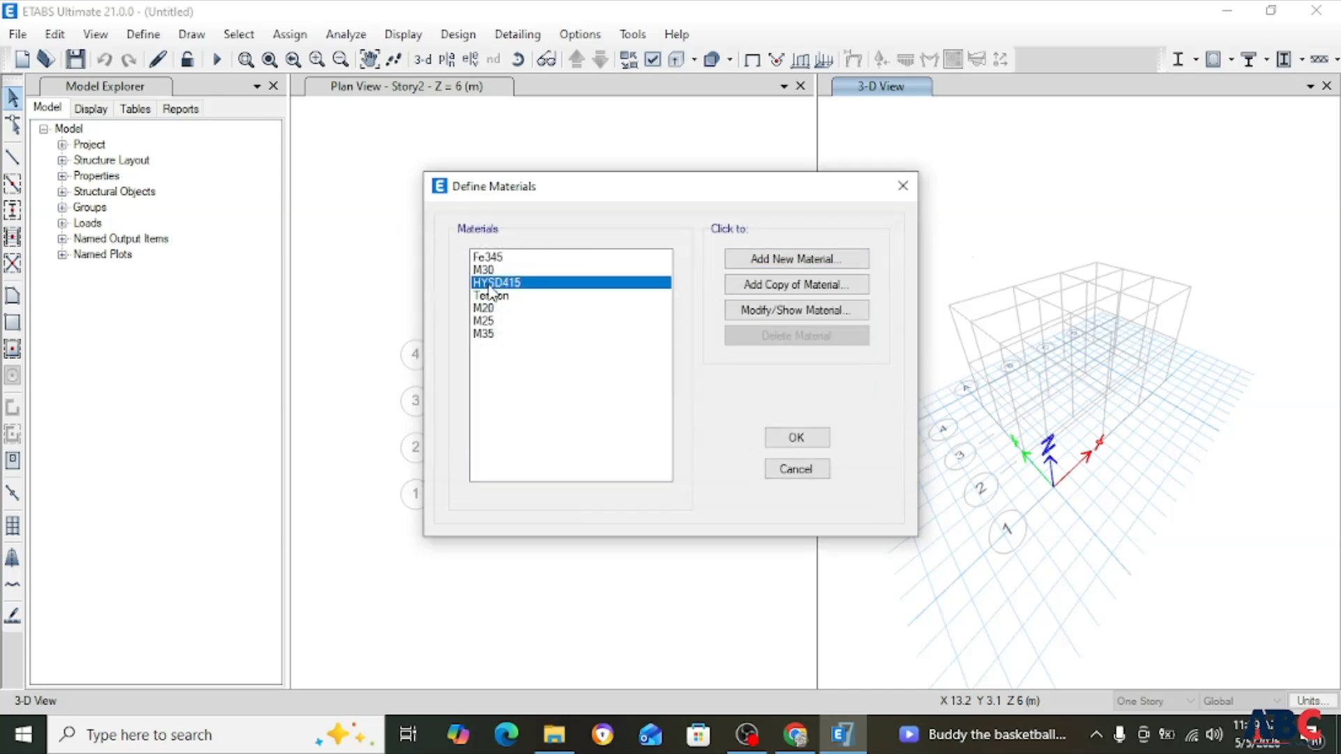
# Add a copy of the HYSD415 rebar material and name it FE500.
pyautogui.click(789, 286)
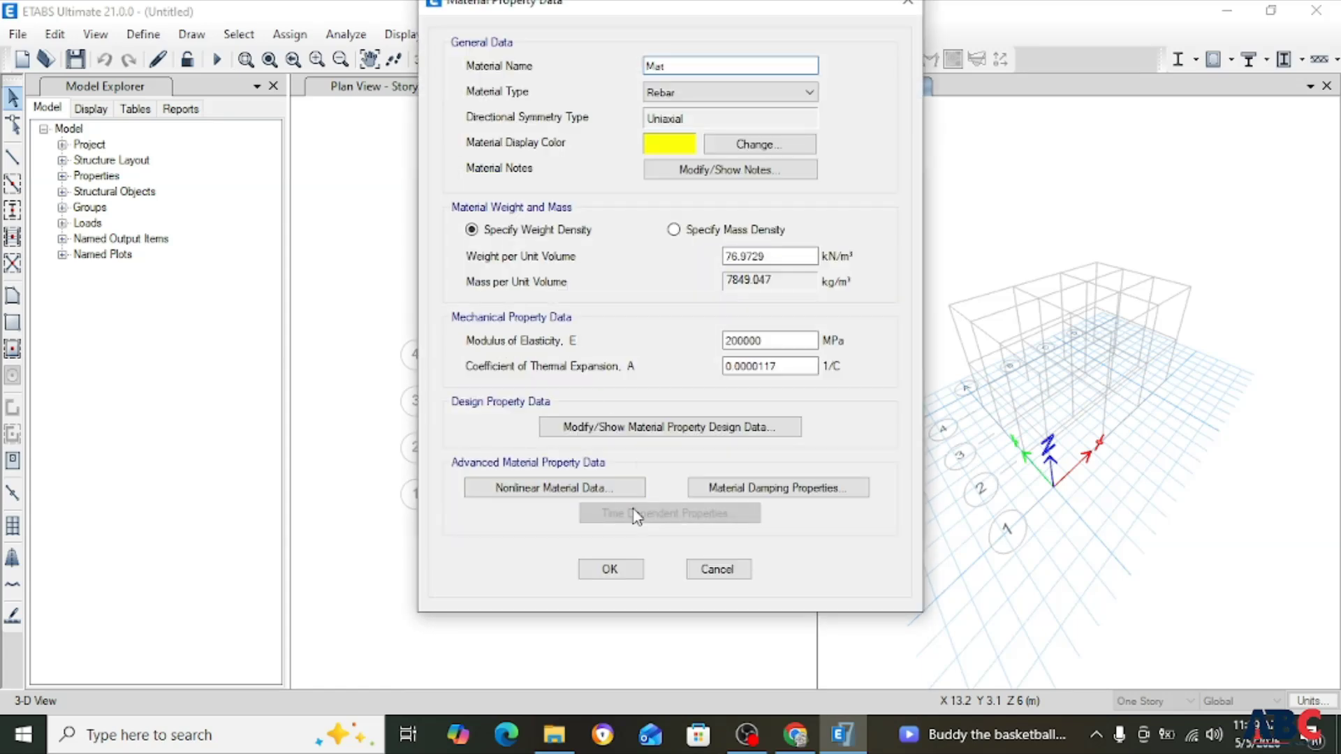
pyautogui.moveTo(701, 59); pyautogui.dragTo(566, 71)
pyautogui.write('55')
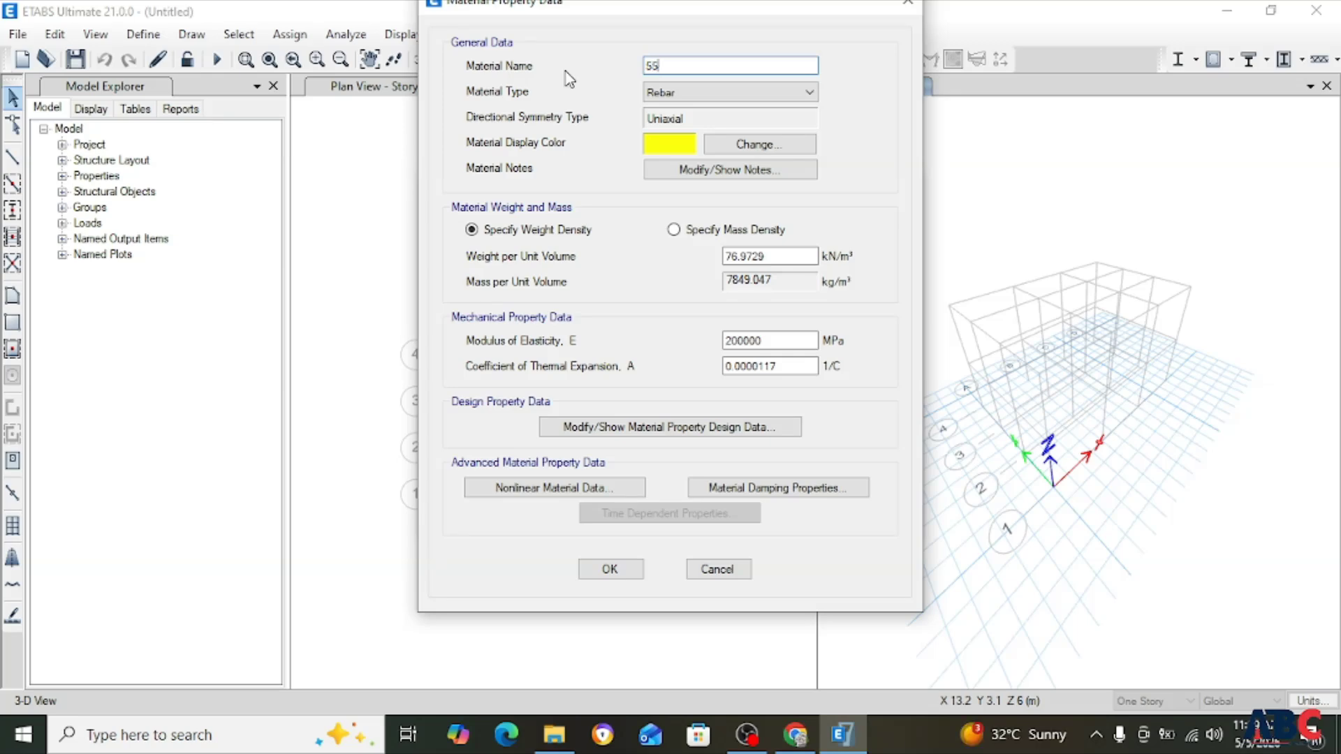
pyautogui.write('00FE')
pyautogui.click(618, 577)
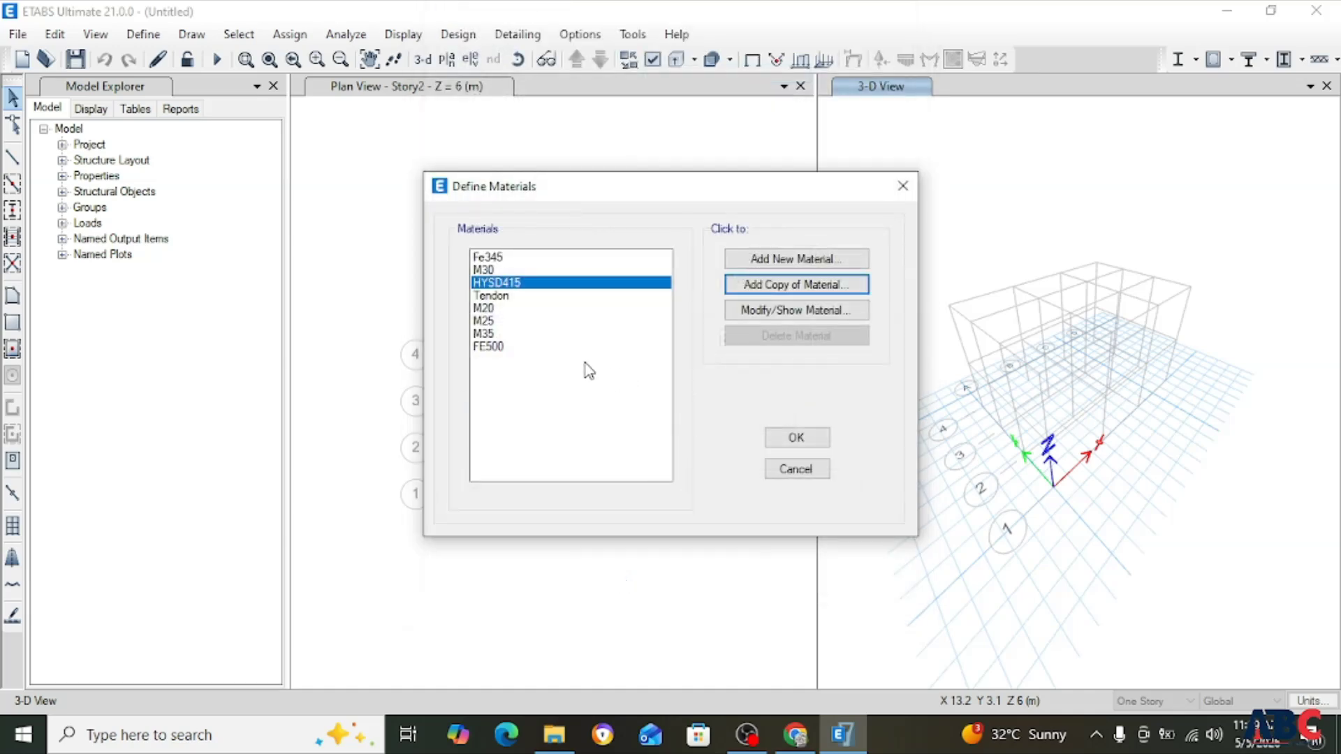
# Keep the FE500 material as Rebar and set its minimum tensile strength to 500 MPa in the design data.
pyautogui.click(488, 346)
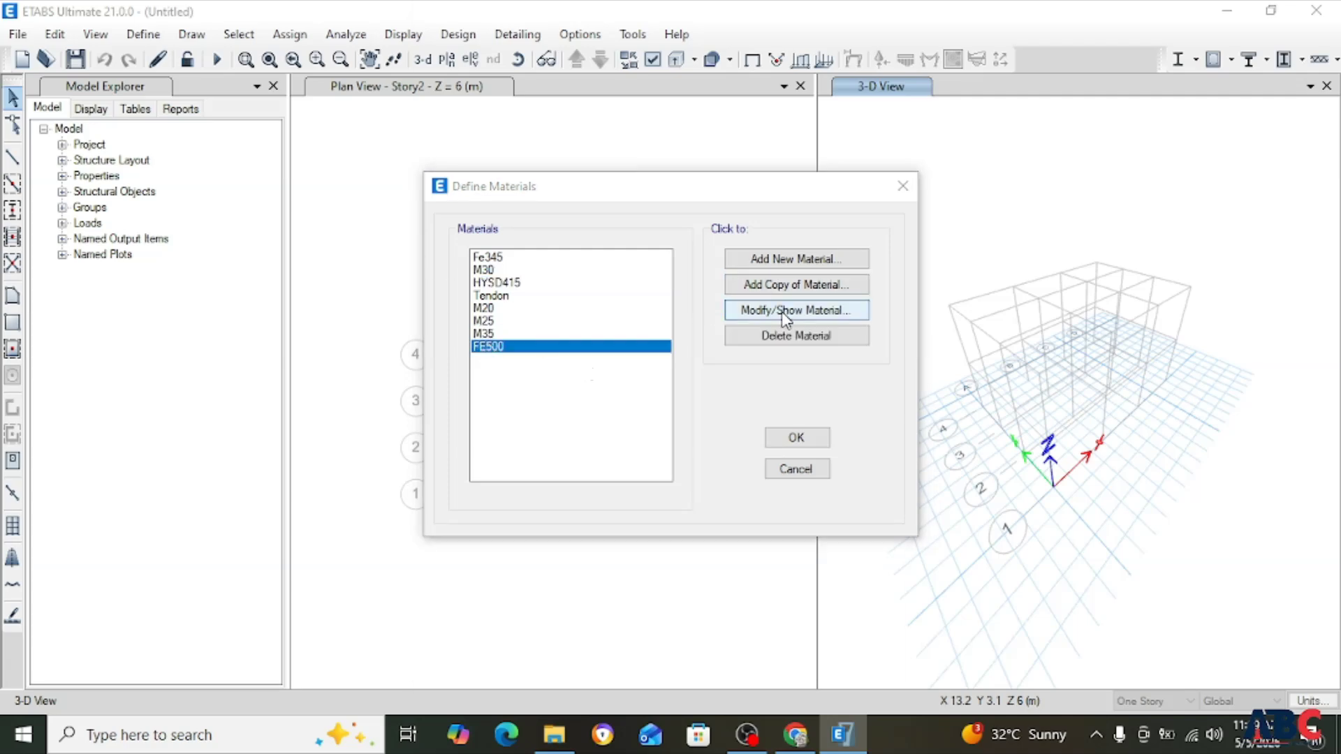
pyautogui.click(783, 313)
pyautogui.click(703, 95)
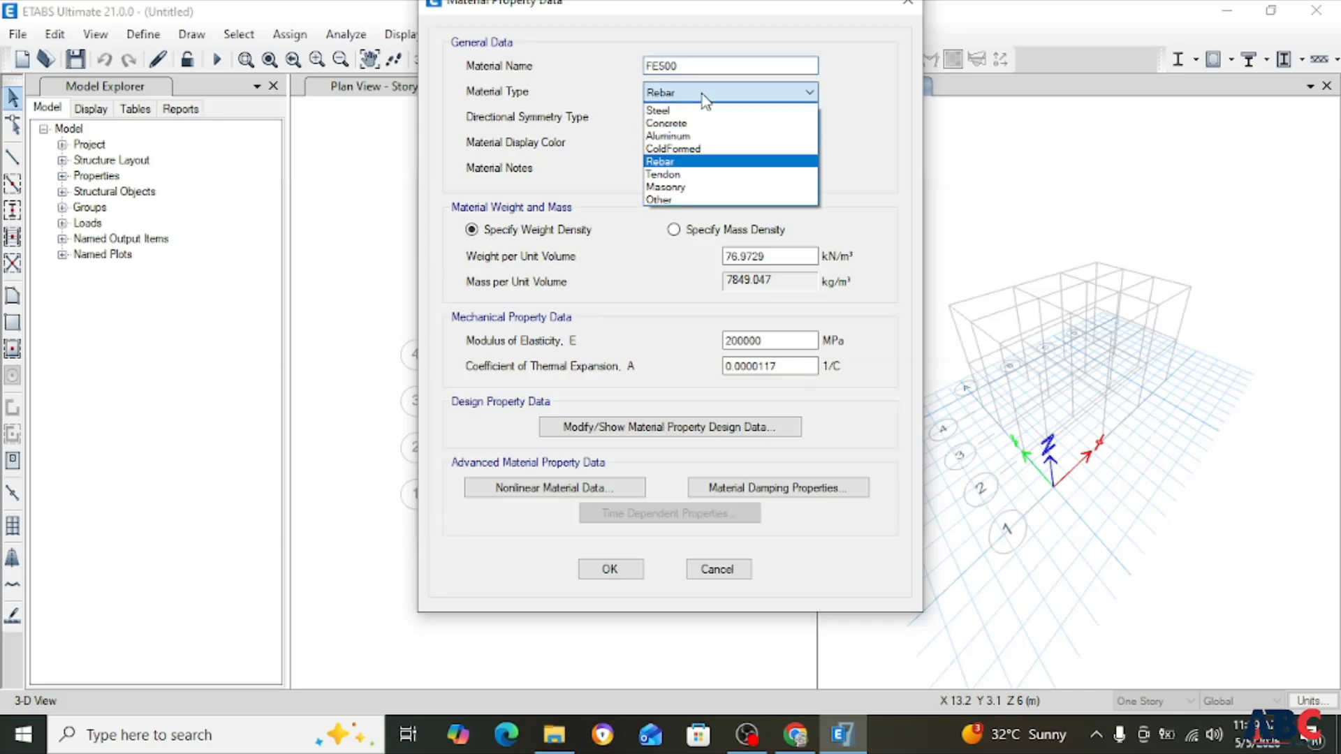
pyautogui.click(704, 96)
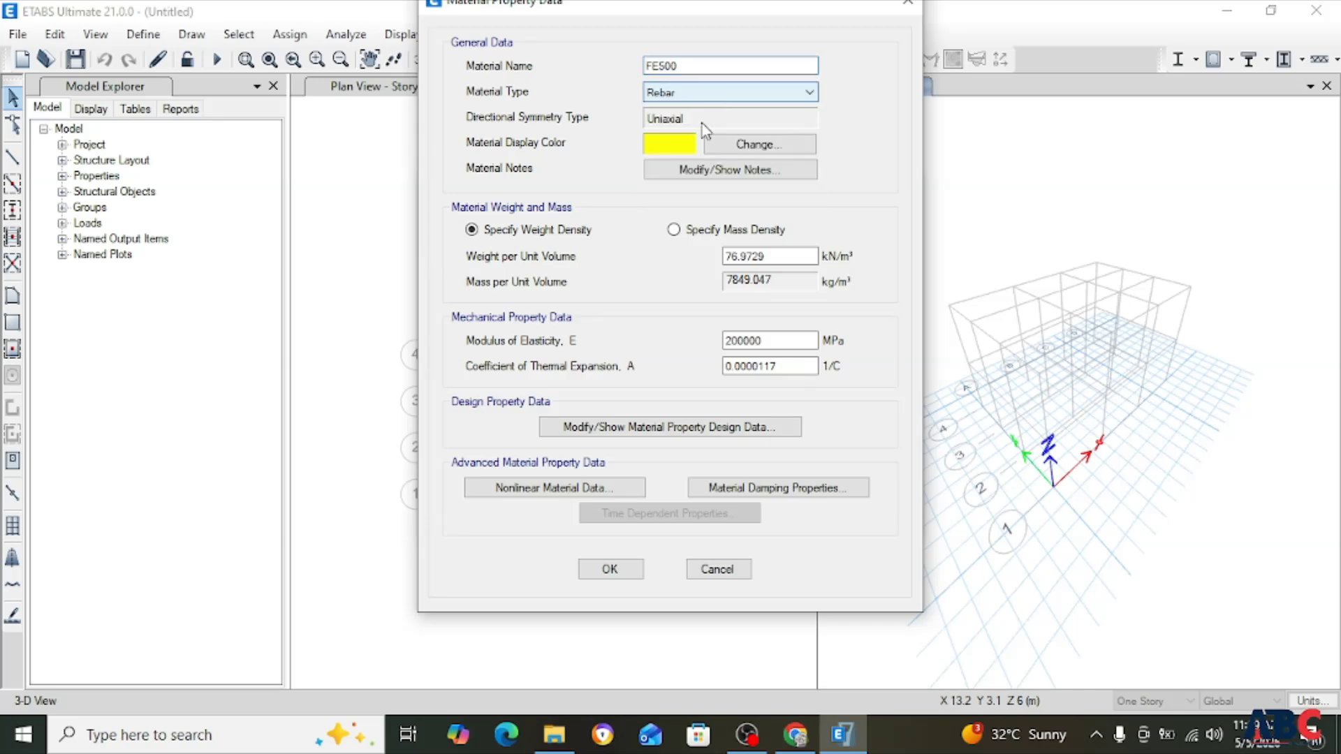
pyautogui.click(637, 422)
pyautogui.moveTo(744, 350); pyautogui.dragTo(731, 352)
pyautogui.write('500')
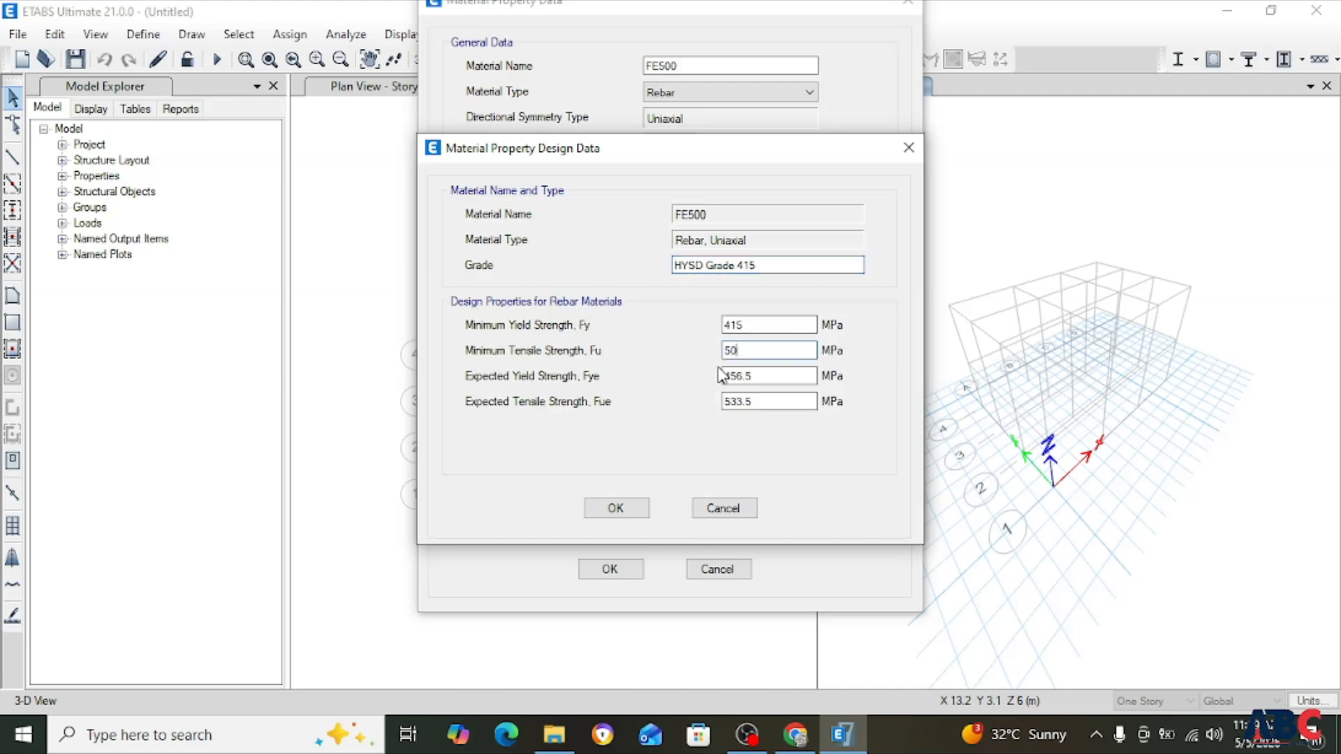
# Update FE500's minimum yield strength, set its expected yield and tensile strengths to 500 MPa, and save the material.
pyautogui.moveTo(803, 326); pyautogui.dragTo(651, 345)
pyautogui.write('5')
pyautogui.press('Tab')
pyautogui.press('Tab')
pyautogui.write('500')
pyautogui.press('Tab')
pyautogui.write('500')
pyautogui.click(614, 508)
pyautogui.click(610, 569)
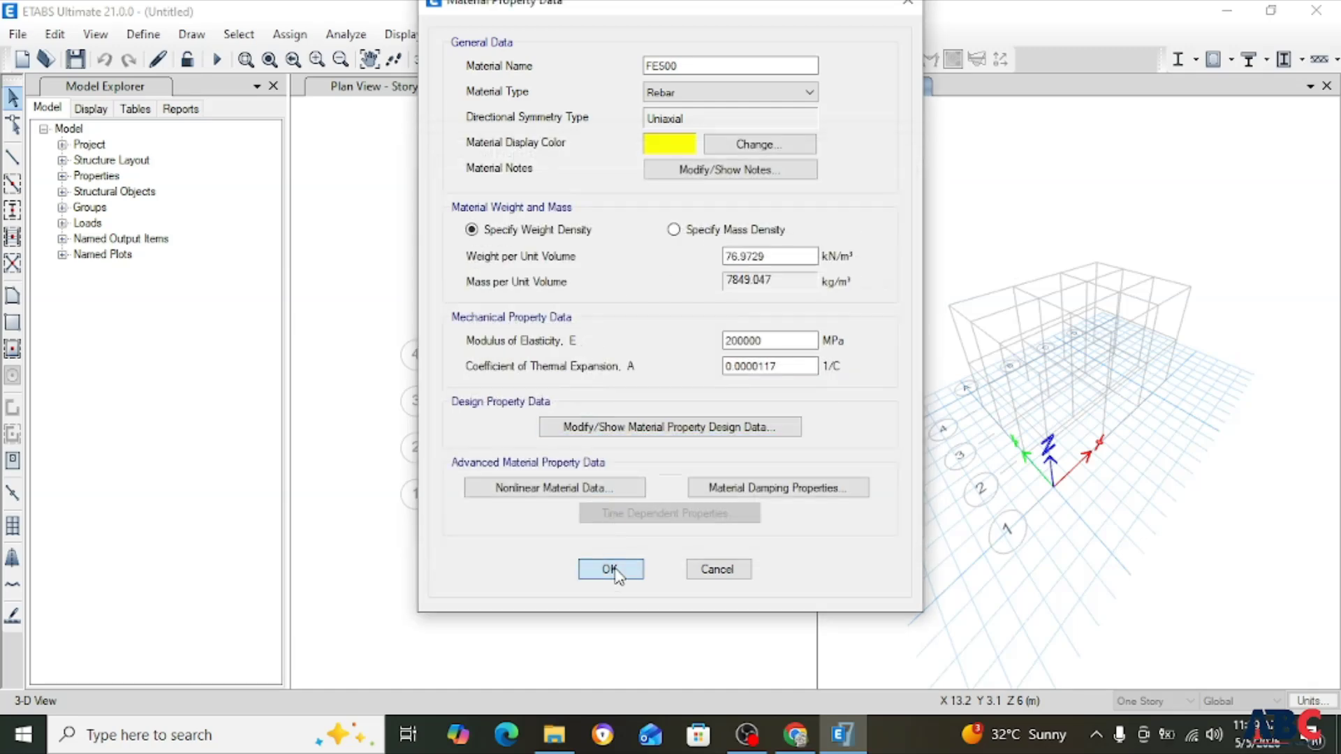